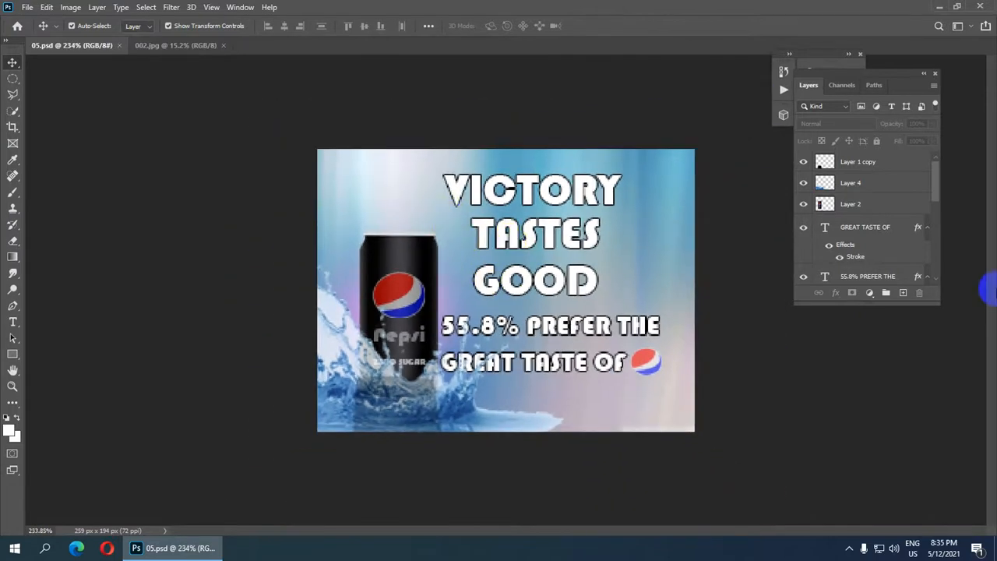
- Examine the finished Pepsi advertisement in 05.psd and the source can photo in 002.jpg
click(164, 47)
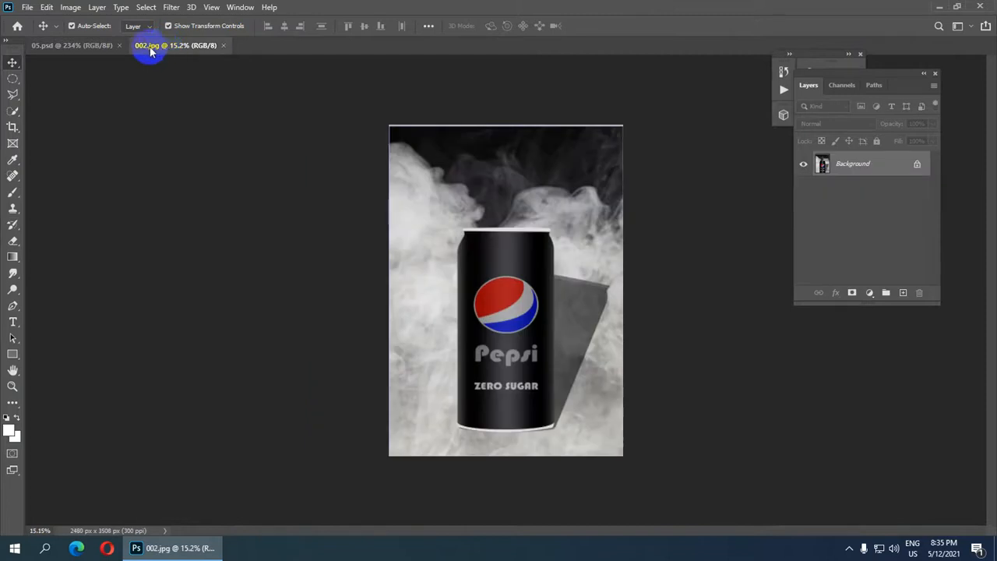
click(81, 48)
scroll(424, 273, up, 1)
scroll(418, 272, down, 2)
click(162, 49)
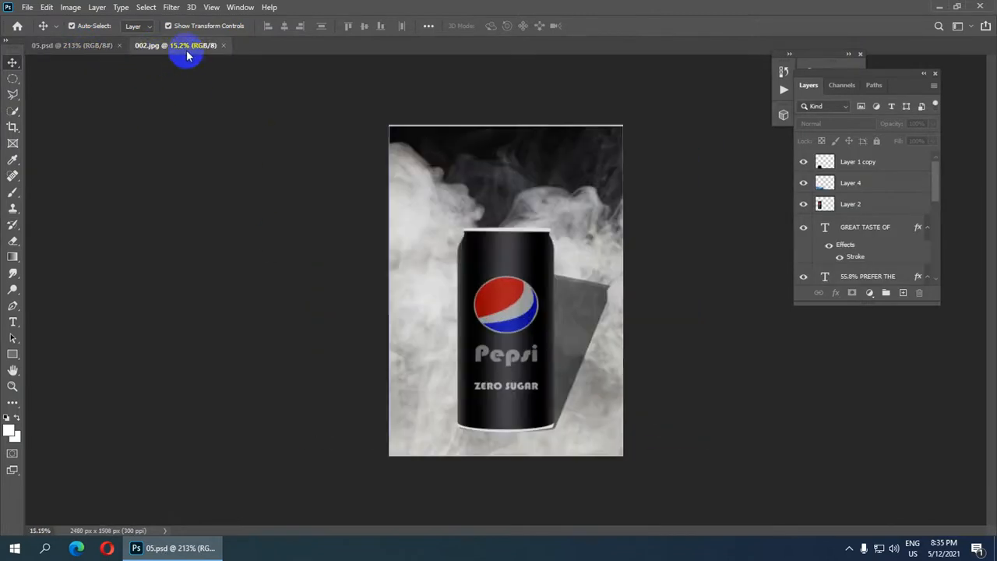
scroll(514, 311, up, 3)
scroll(511, 310, down, 1)
scroll(512, 327, up, 2)
scroll(514, 347, down, 2)
scroll(514, 367, up, 1)
scroll(513, 362, up, 1)
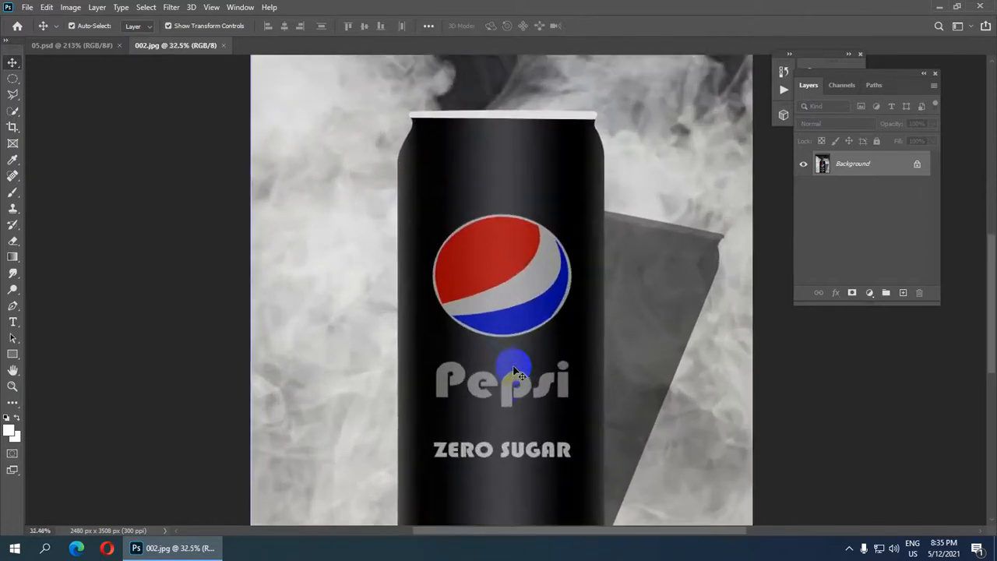
scroll(513, 264, down, 1)
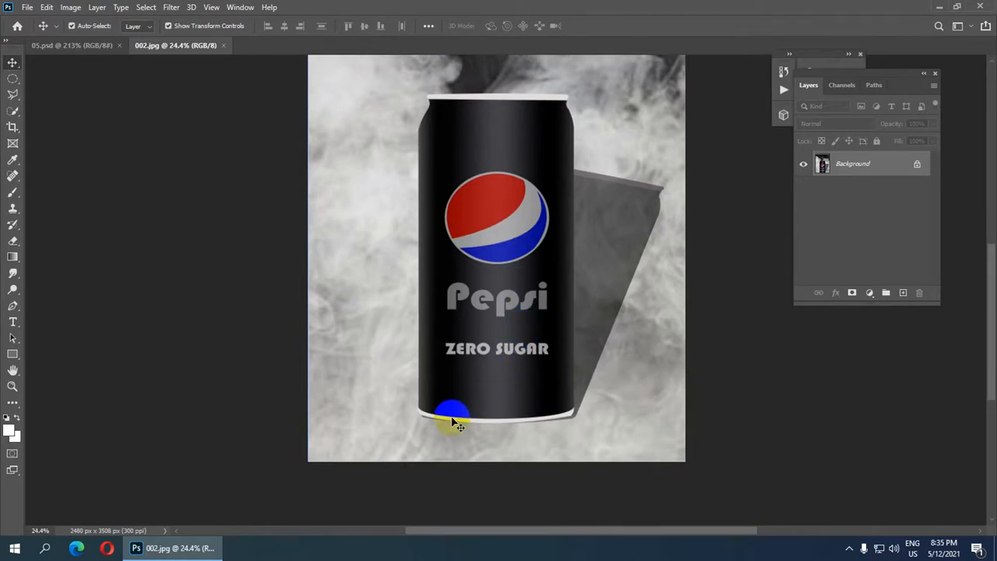
scroll(455, 423, up, 1)
scroll(460, 375, down, 1)
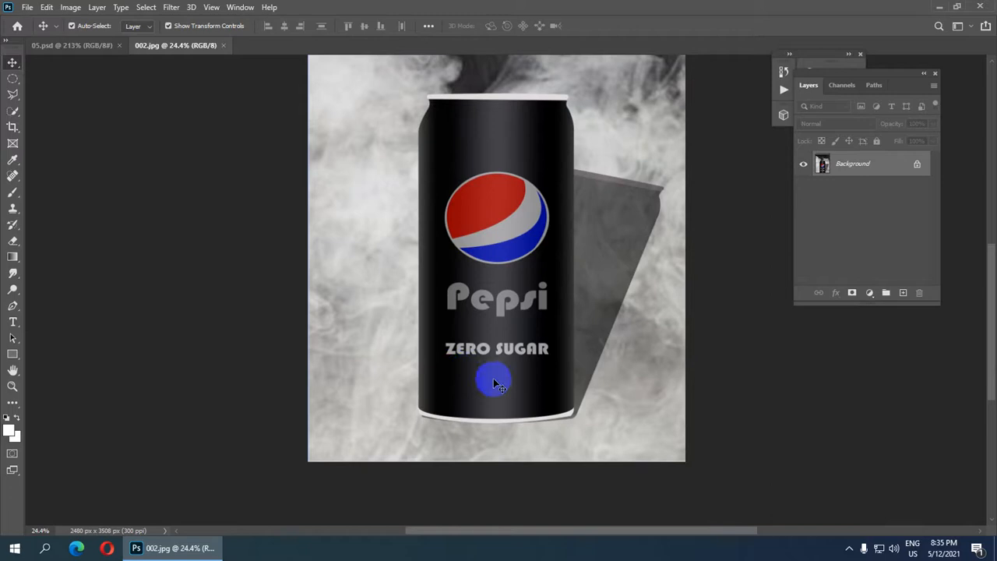
- Start a Pen tool path at the can's lower-left corner and trace up its left side to the shoulder
key(p)
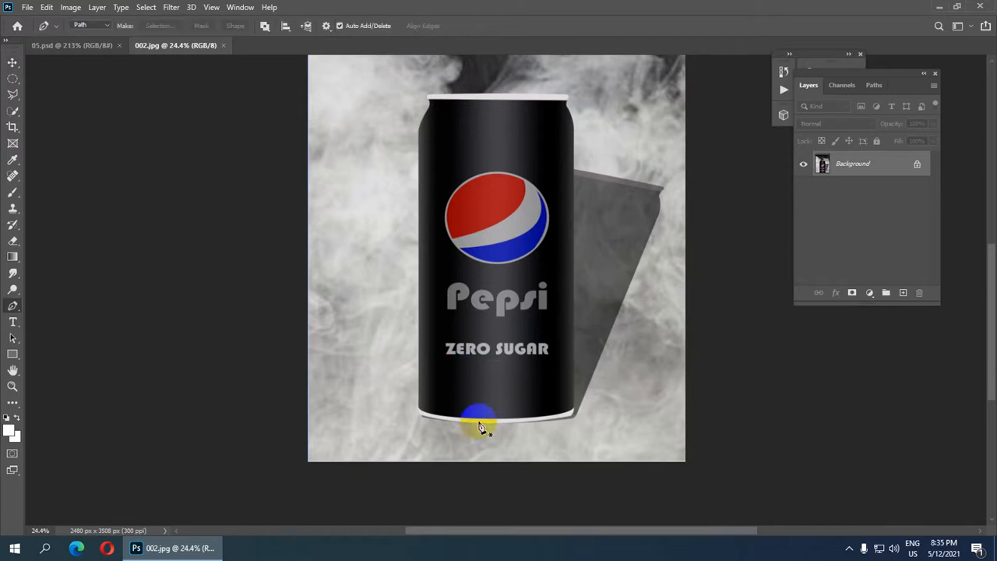
scroll(475, 413, up, 1)
scroll(471, 400, up, 4)
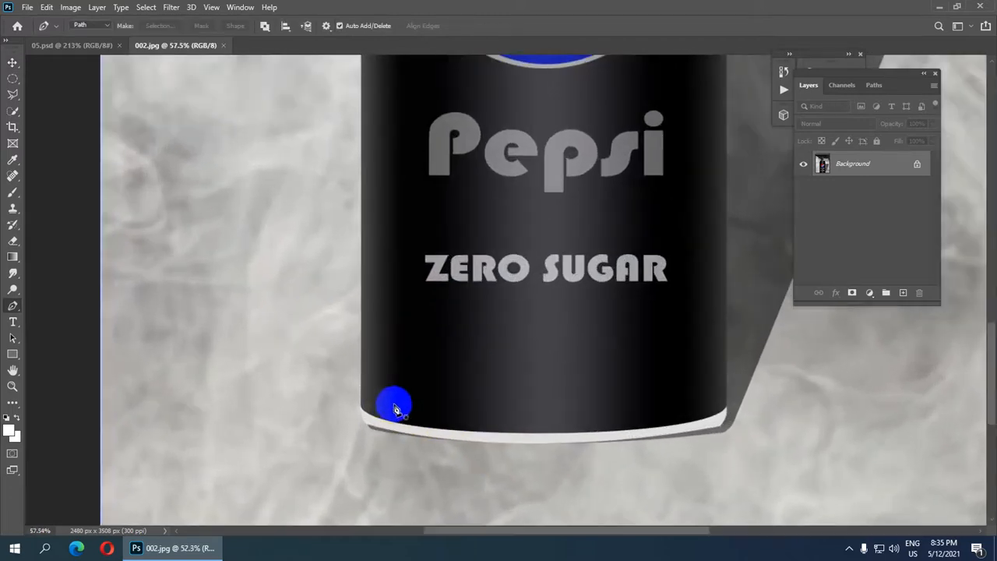
scroll(378, 433, up, 1)
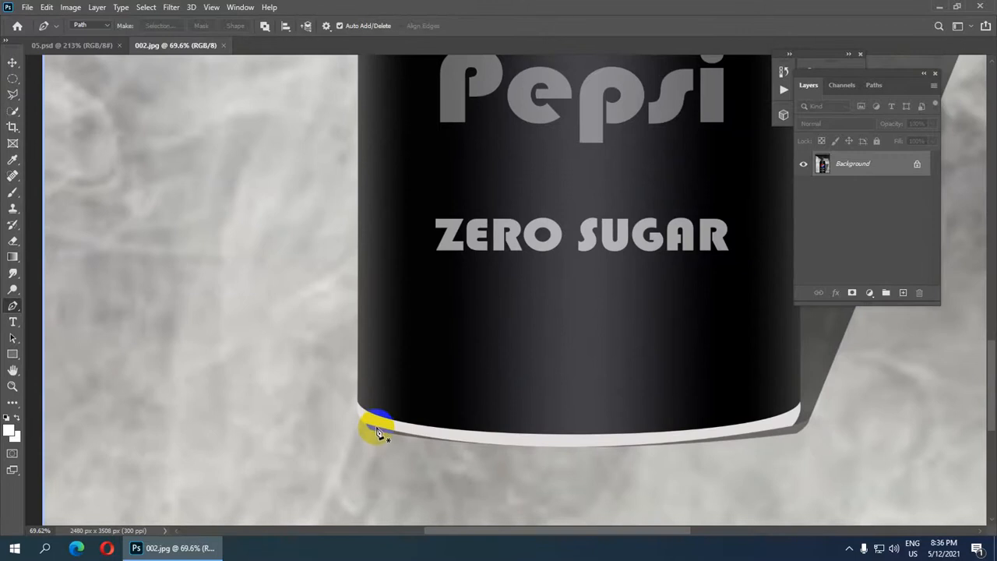
click(374, 426)
drag(356, 403, 359, 378)
alt+click(356, 403)
drag(492, 207, 505, 351)
drag(457, 122, 488, 367)
scroll(487, 367, down, 2)
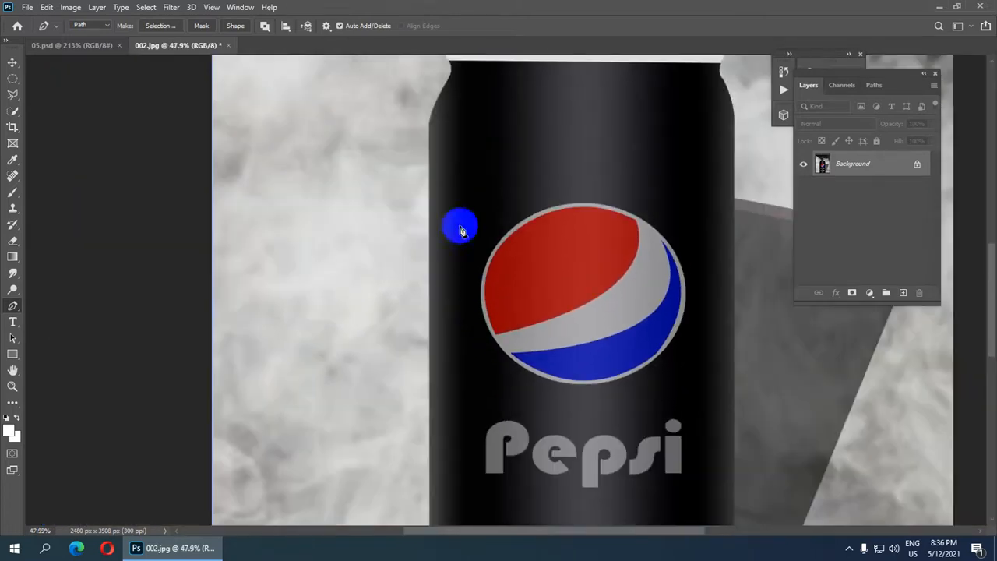
click(430, 123)
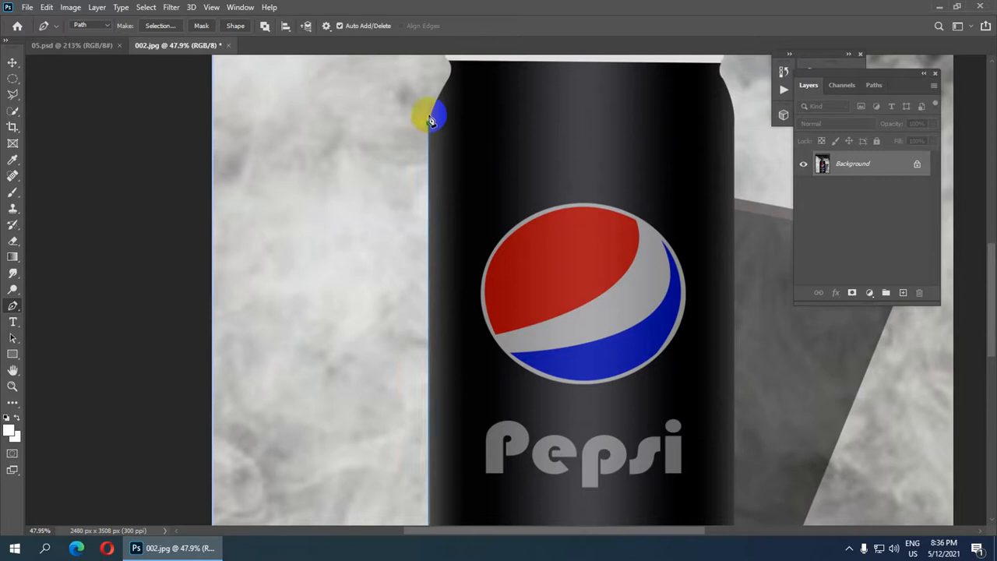
- Continue the path around the can's left shoulder and neck up to the top rim
drag(450, 87, 457, 73)
alt+click(448, 84)
drag(530, 98, 528, 224)
mouse_move(444, 191)
mouse_down()
mouse_move(430, 172)
mouse_move(452, 184)
mouse_up()
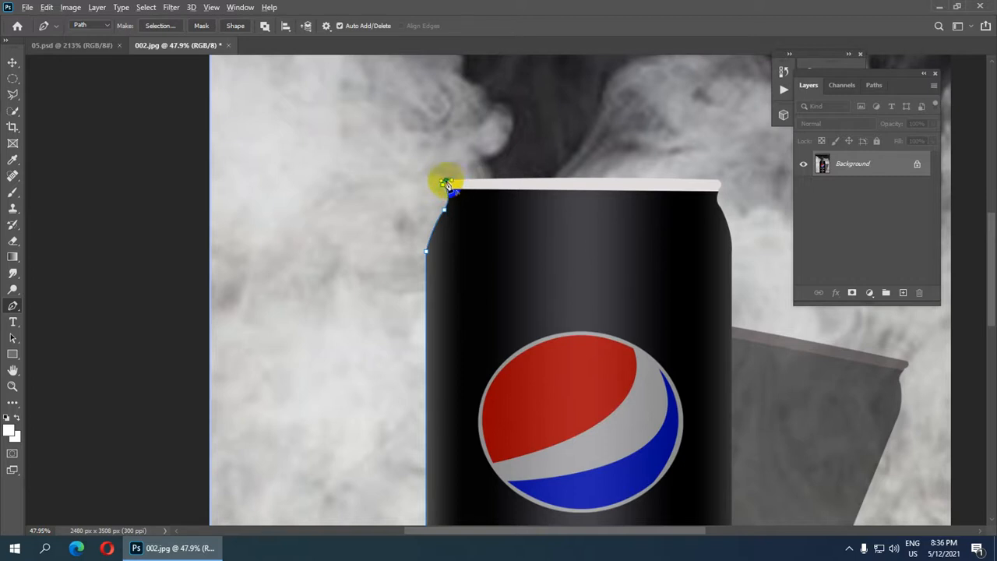
- Extend the path across the can's top rim and down around the right neck and shoulder
click(715, 186)
click(719, 181)
drag(721, 196, 724, 195)
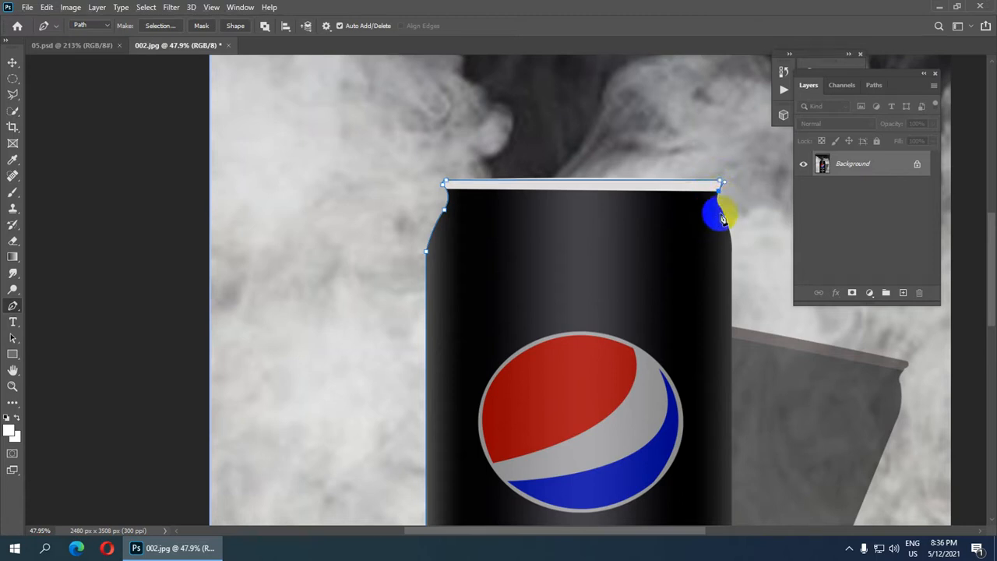
drag(723, 212, 720, 207)
drag(679, 255, 561, 186)
click(573, 161)
alt+click(570, 165)
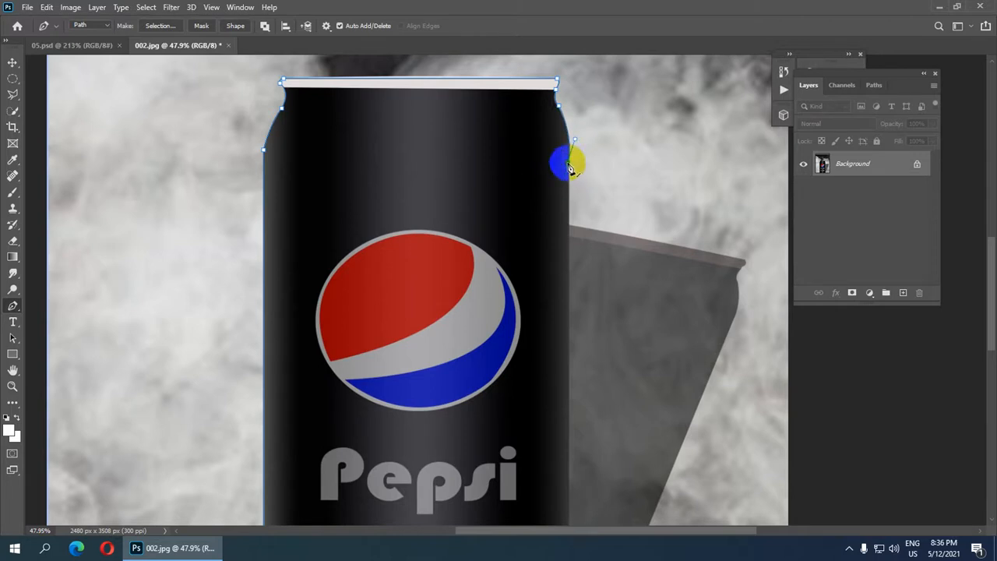
- Trace the can's right side down to the base and close the path with a curve along the bottom rim
scroll(569, 165, down, 3)
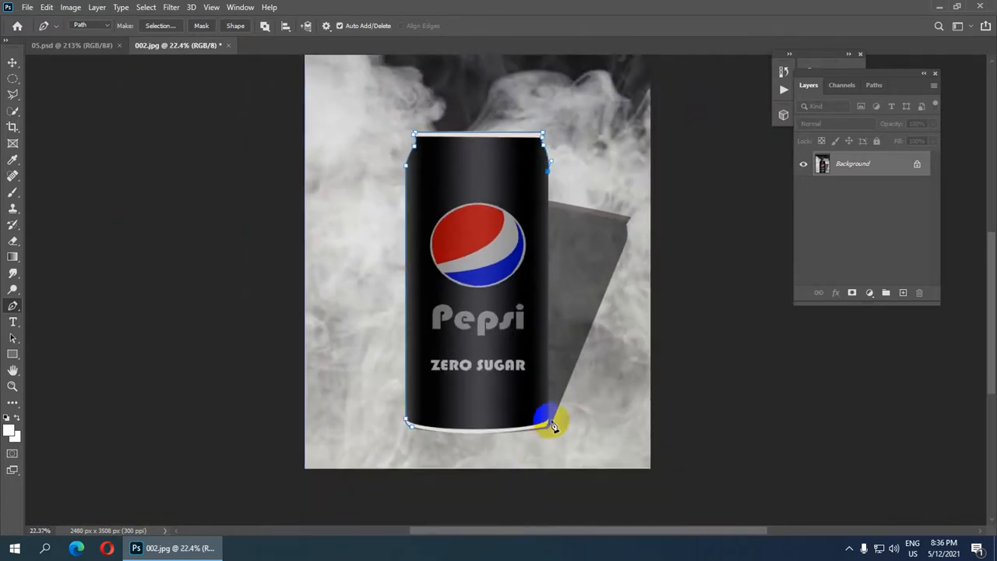
click(550, 426)
scroll(550, 426, up, 2)
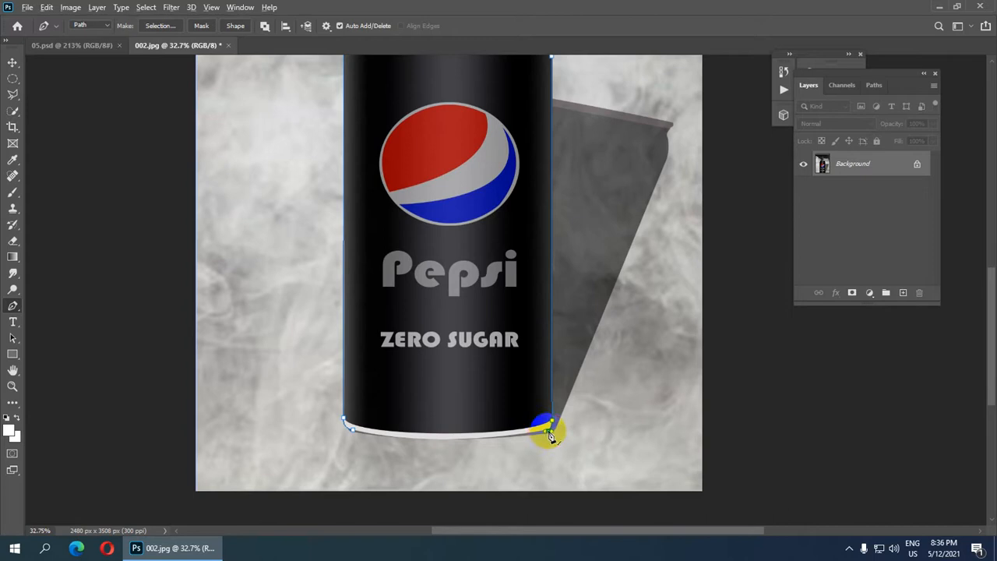
drag(352, 428, 296, 407)
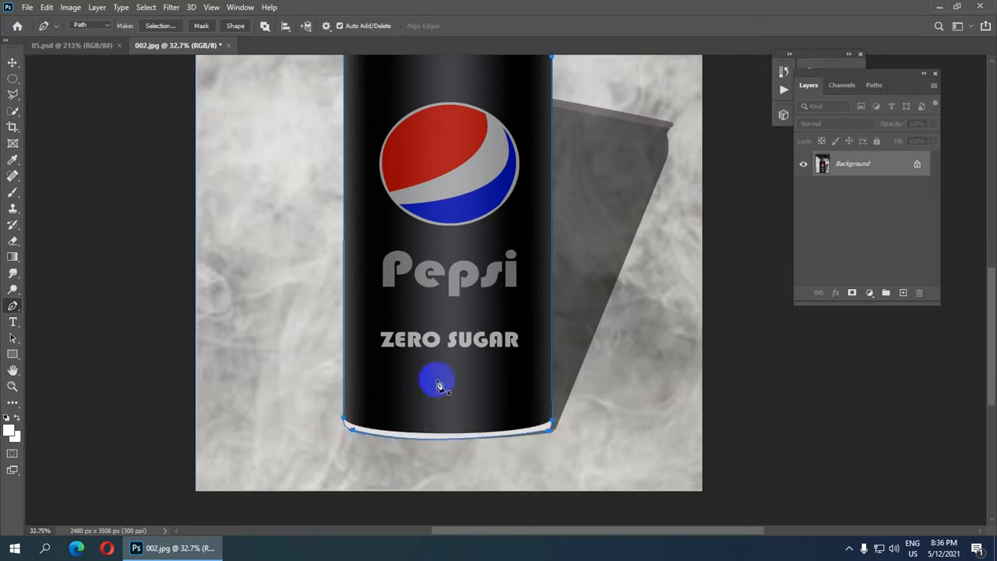
- Convert the closed can path into a new anti-aliased selection with a 2-pixel feather radius
key(ctrl+0)
right_click(516, 249)
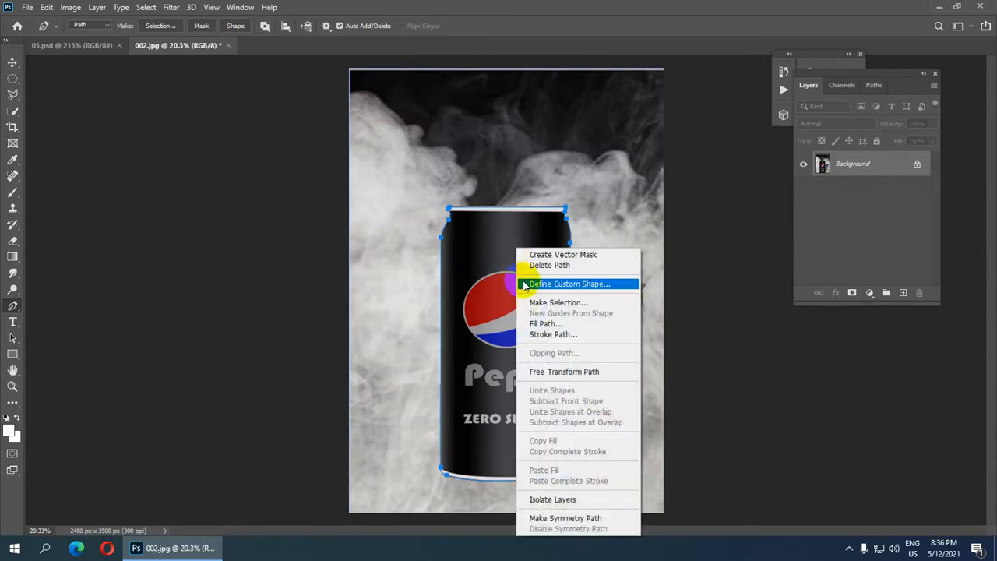
click(537, 302)
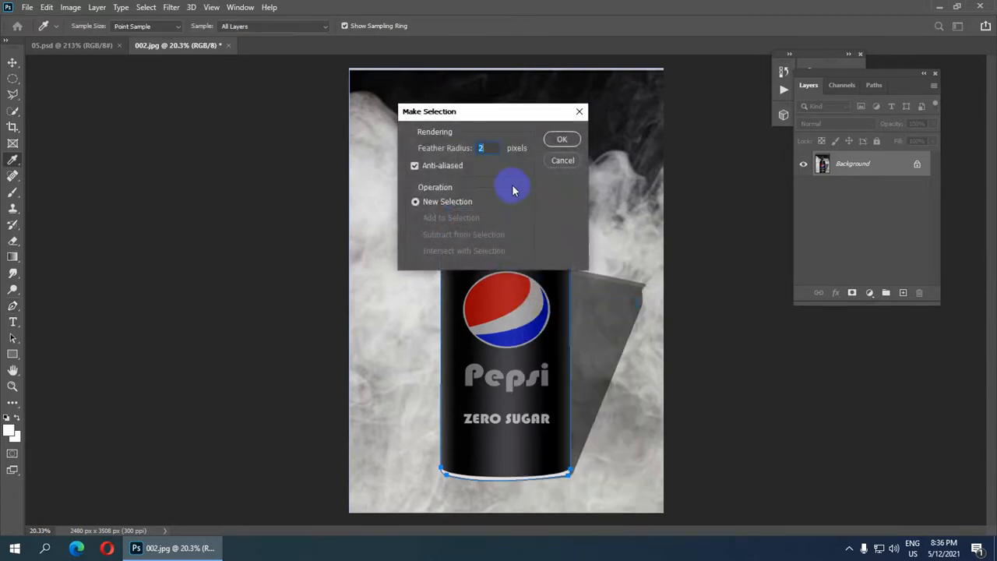
click(562, 140)
- Copy the selected can to its own layer and hide the Background layer
scroll(545, 247, down, 3)
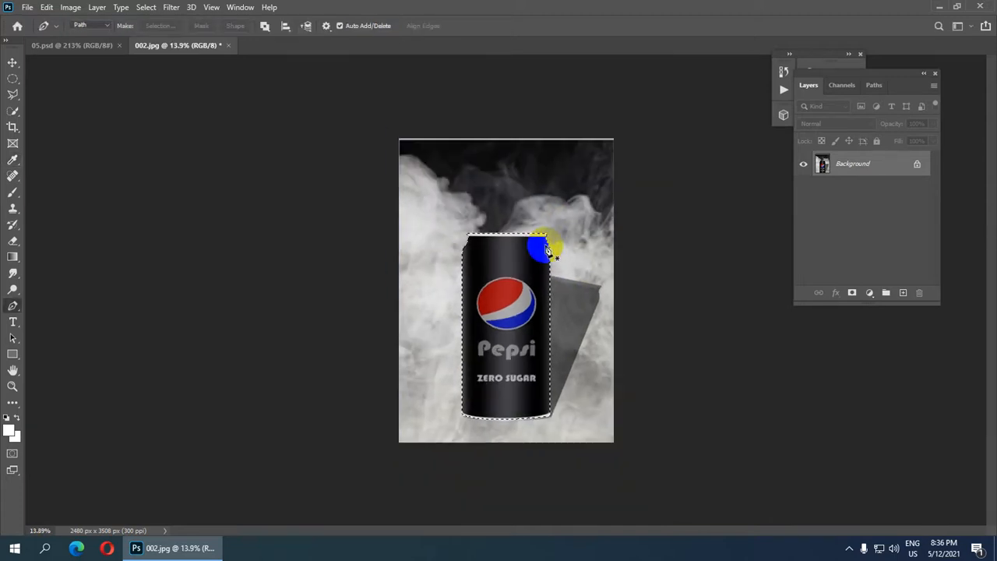
key(ctrl+j)
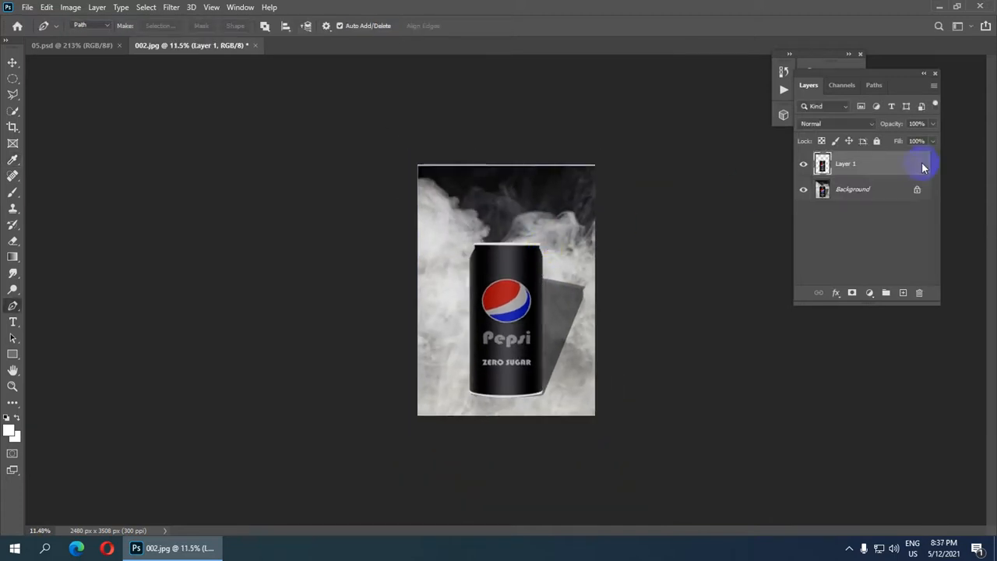
click(805, 191)
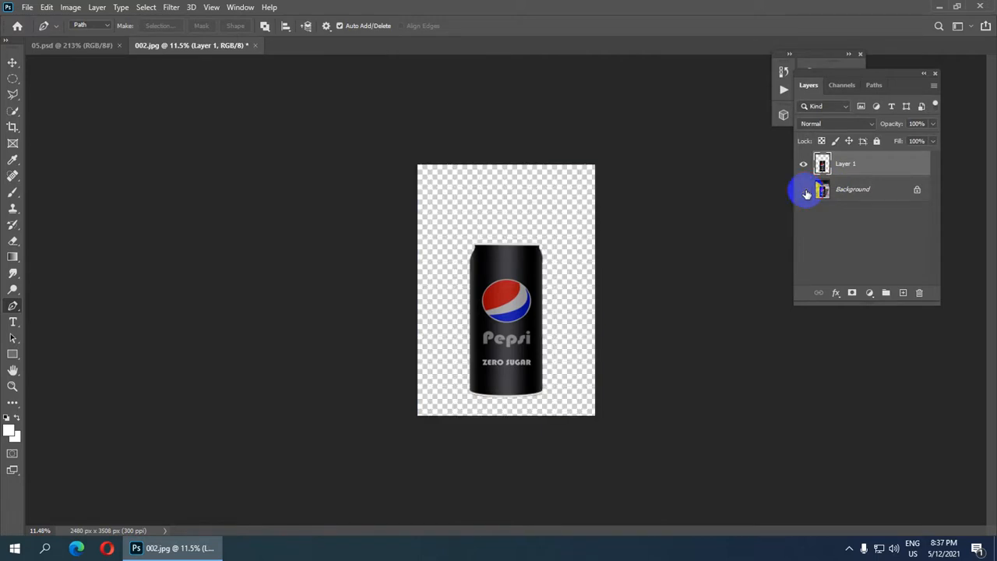
scroll(515, 299, down, 1)
scroll(510, 299, up, 2)
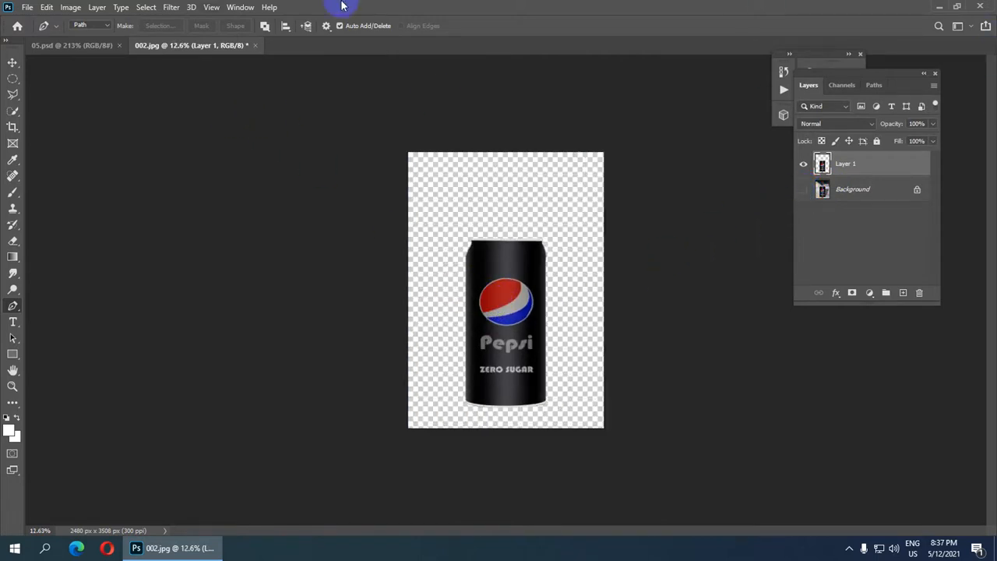
- Create a new portrait print document 8.268 by 11.693 inches at 300 pixels/inch, in RGB Color with a white background
click(28, 8)
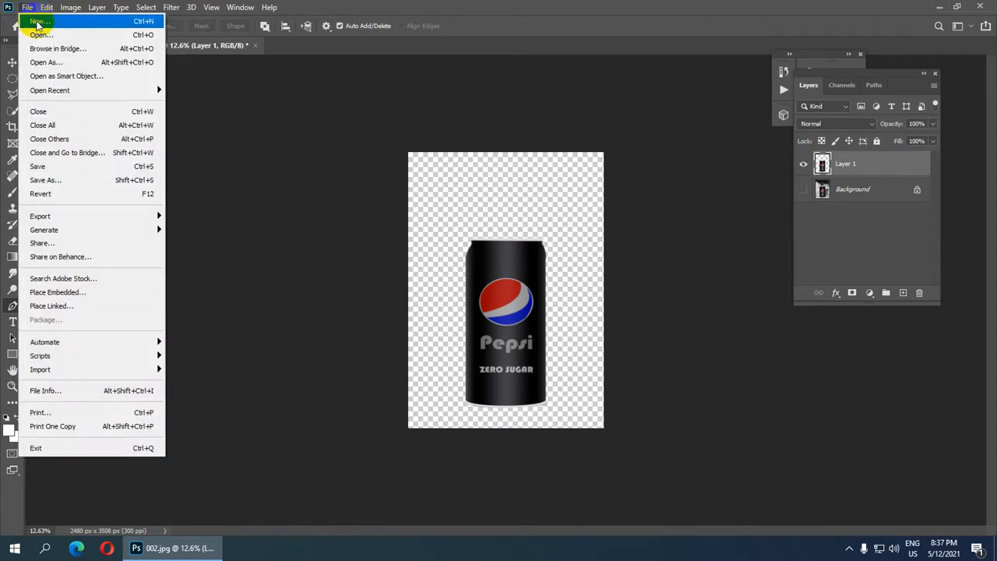
click(36, 22)
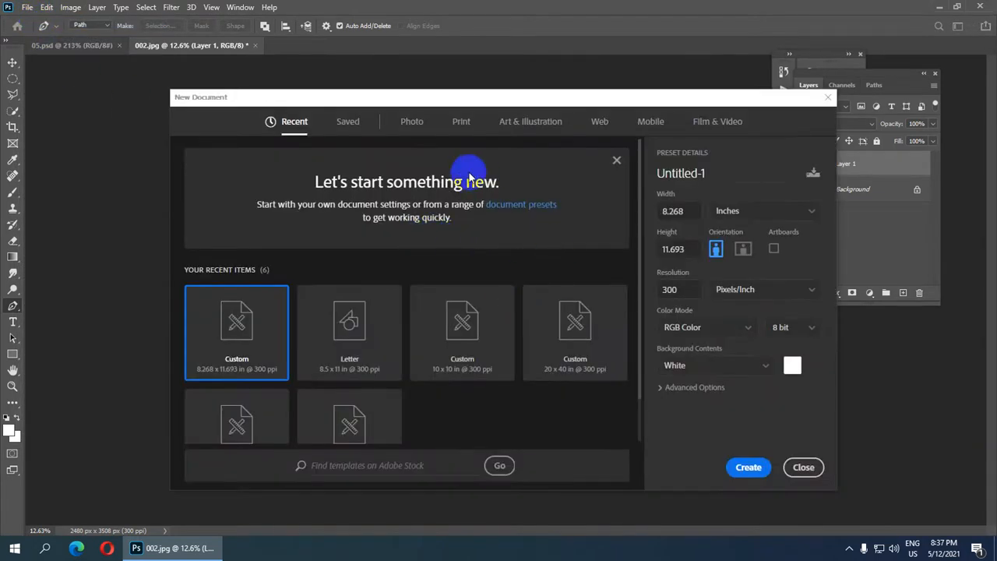
click(455, 125)
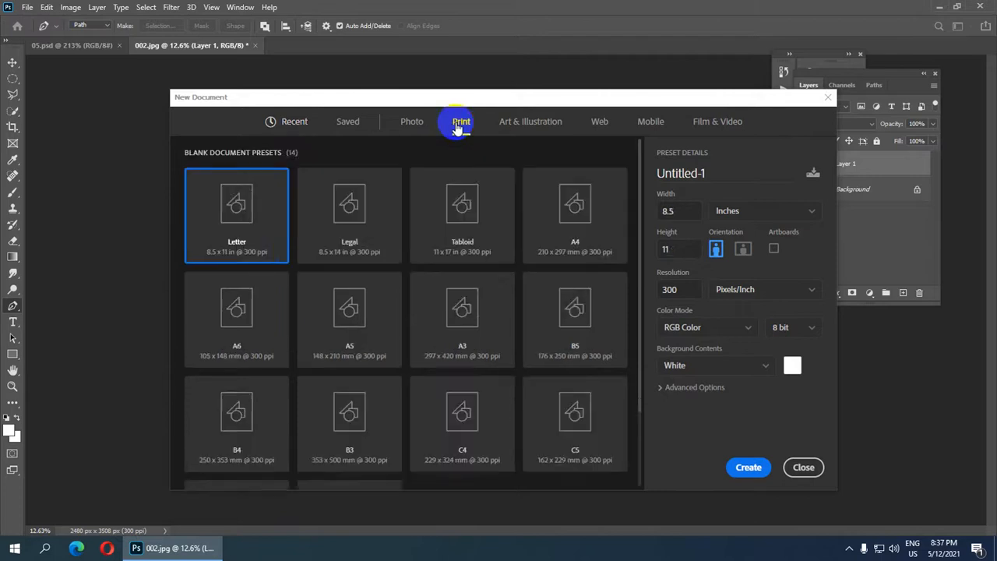
drag(674, 201, 689, 209)
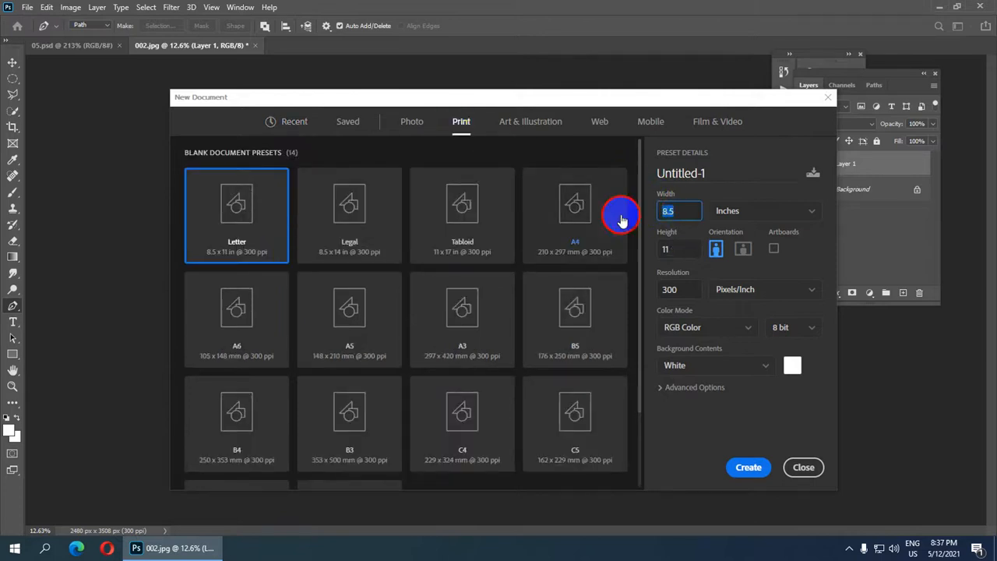
text(8)
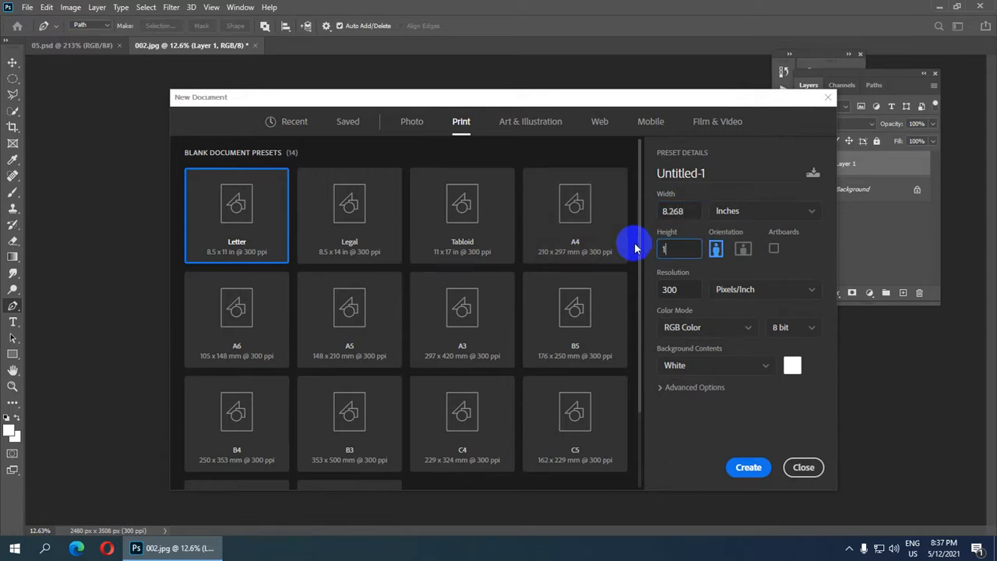
text(3)
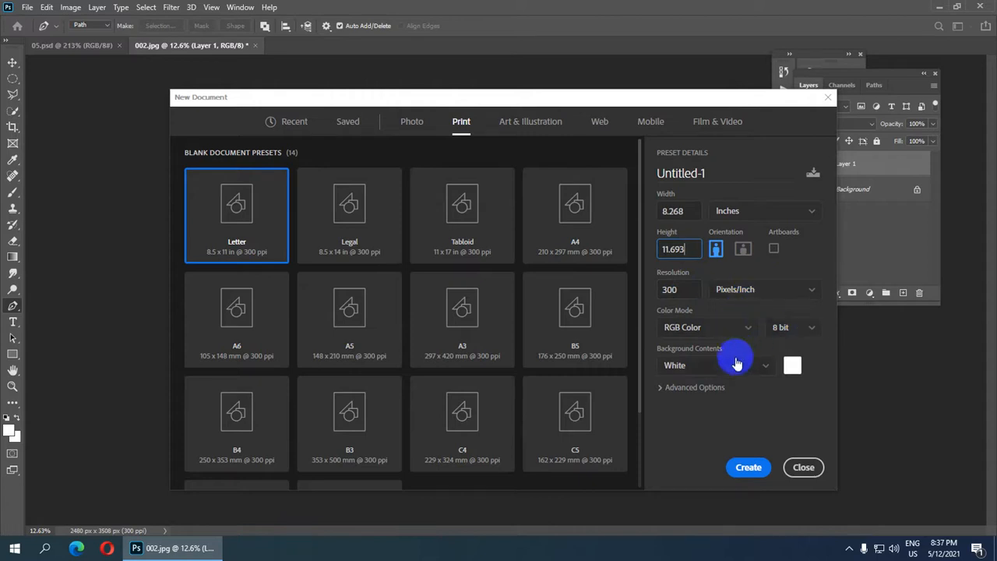
click(749, 472)
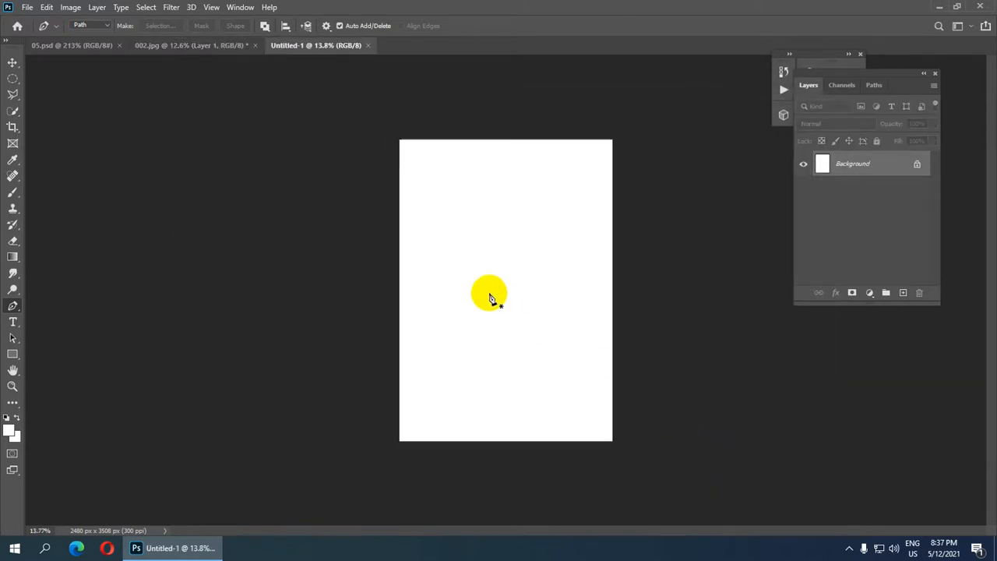
scroll(476, 234, down, 4)
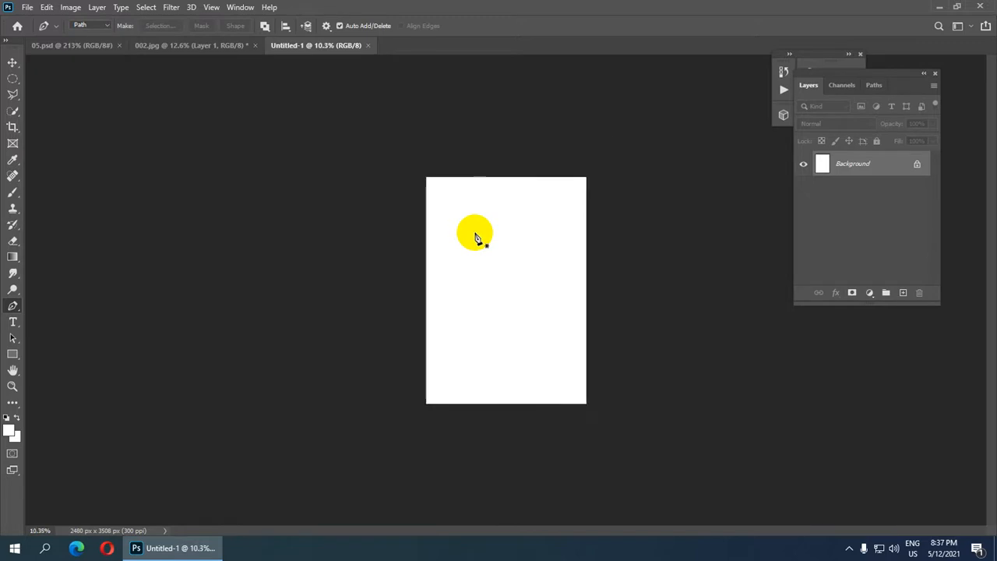
scroll(475, 233, up, 2)
scroll(475, 236, up, 1)
scroll(475, 235, down, 1)
scroll(476, 236, up, 3)
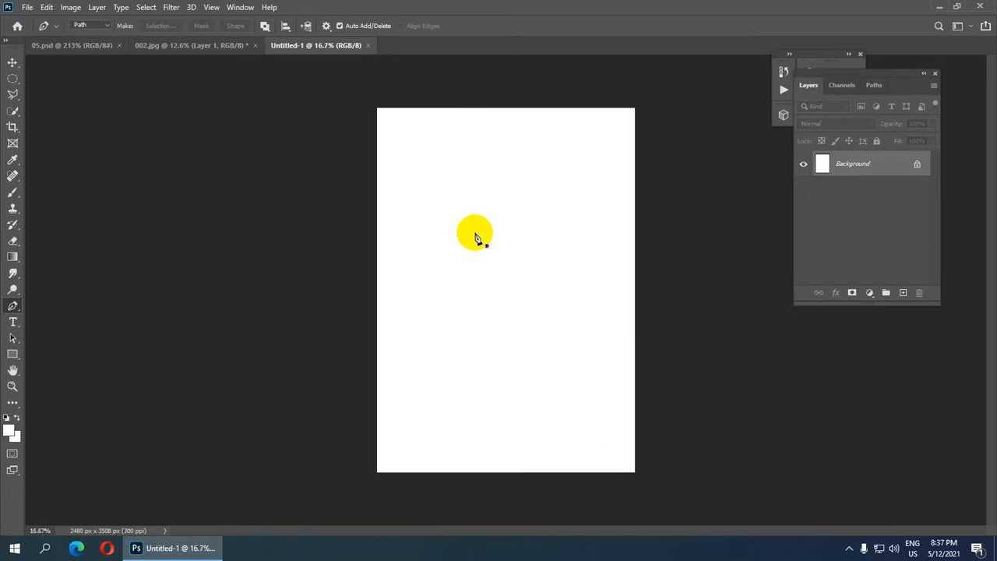
scroll(431, 206, down, 2)
scroll(441, 216, up, 1)
scroll(441, 215, up, 1)
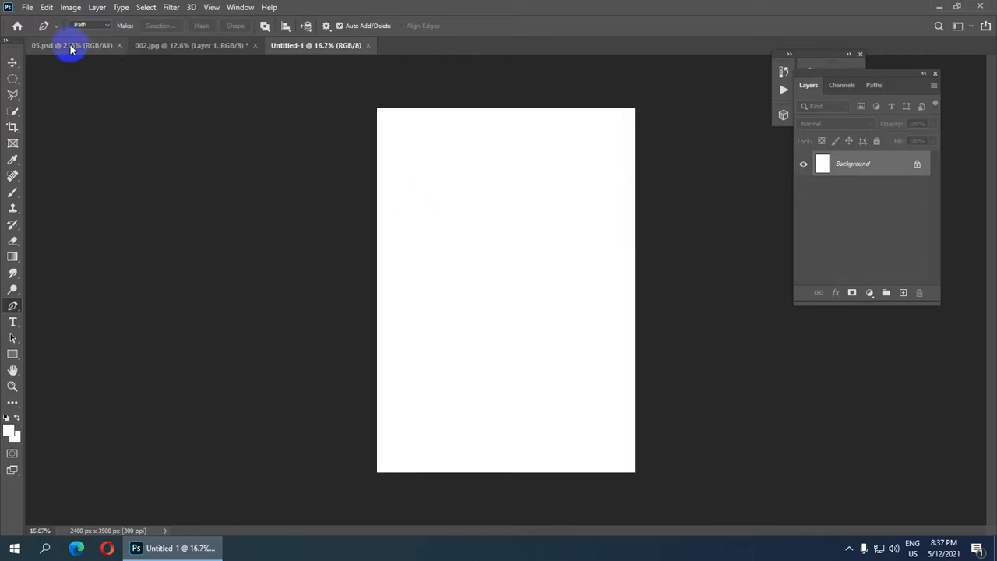
- Open the blurred blue background image 05.jpg from the Desktop
click(26, 7)
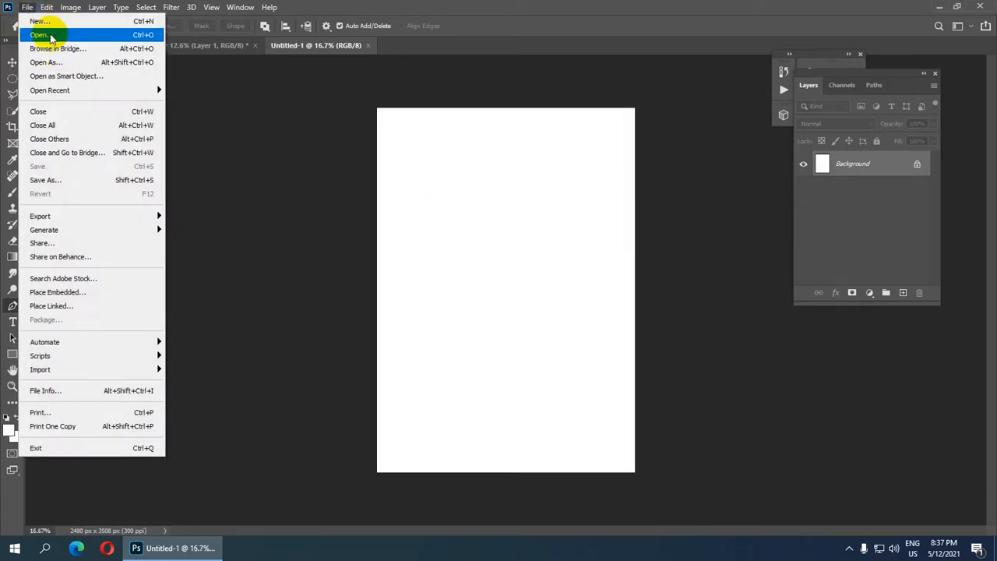
click(50, 36)
scroll(195, 153, down, 5)
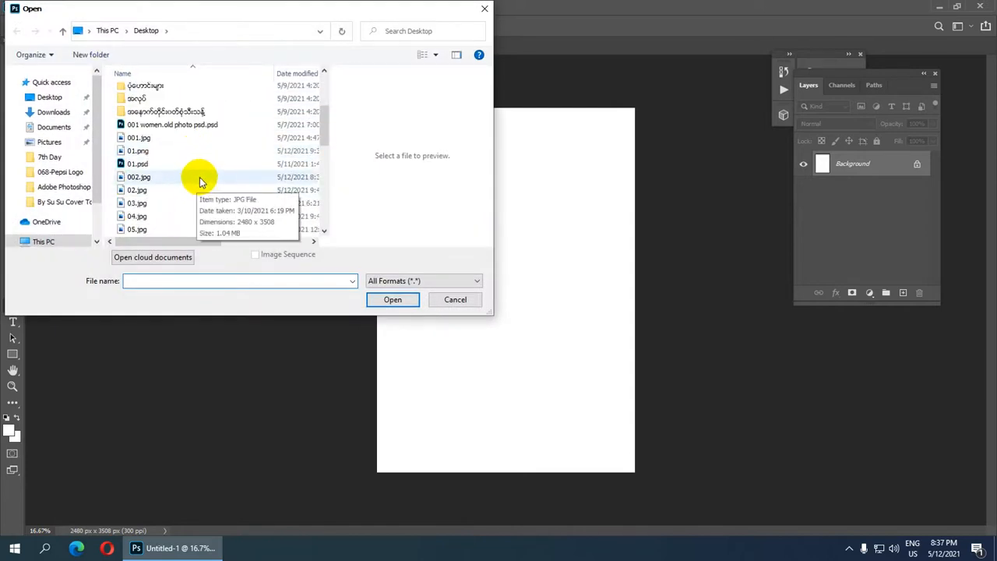
scroll(196, 191, down, 1)
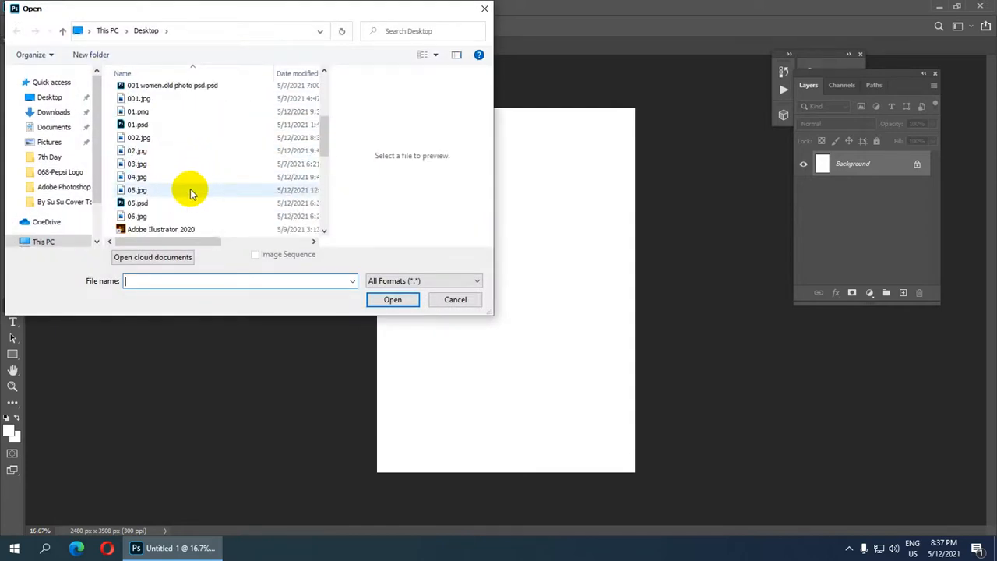
click(192, 192)
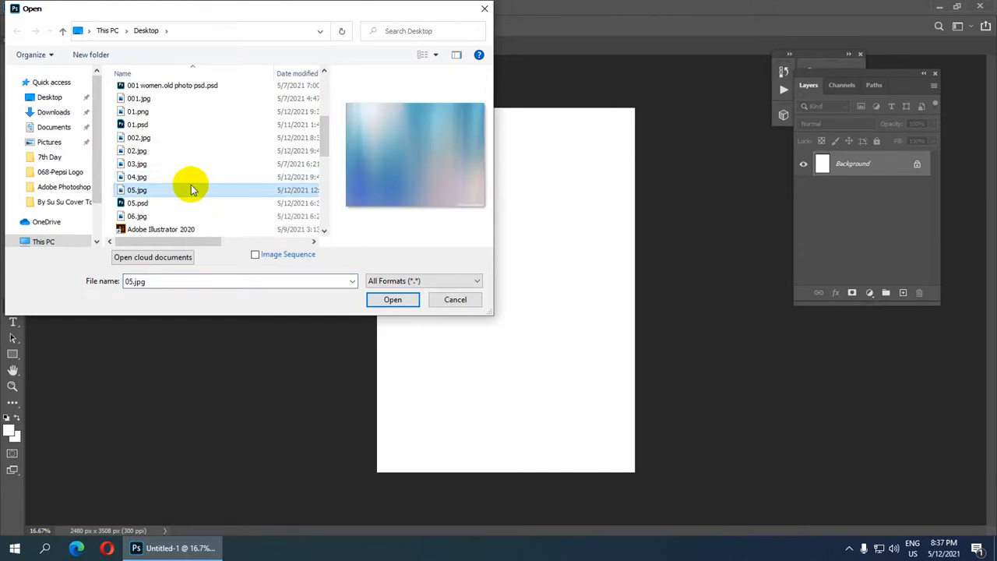
click(397, 301)
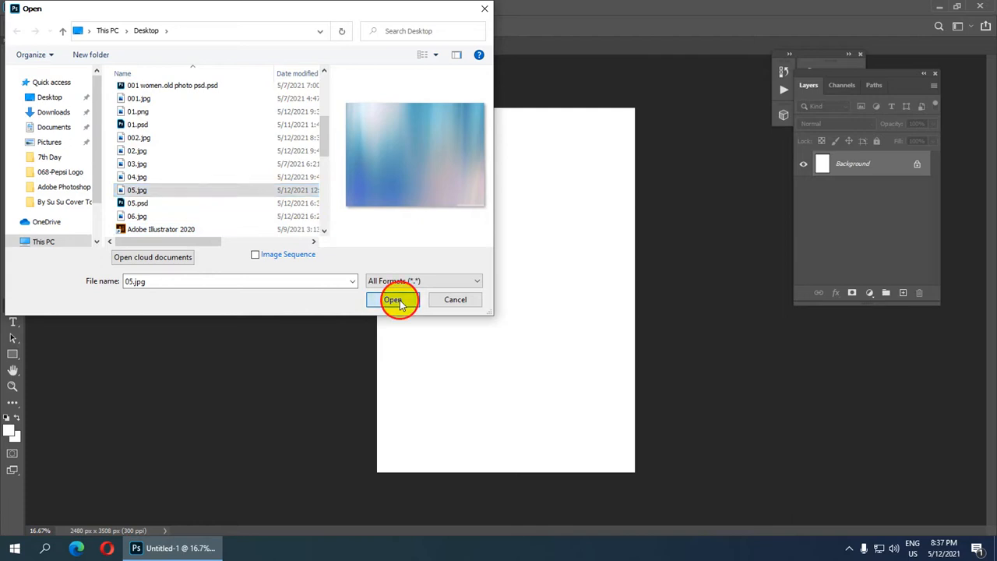
scroll(505, 306, up, 5)
scroll(501, 306, up, 1)
scroll(501, 306, down, 2)
scroll(501, 306, up, 1)
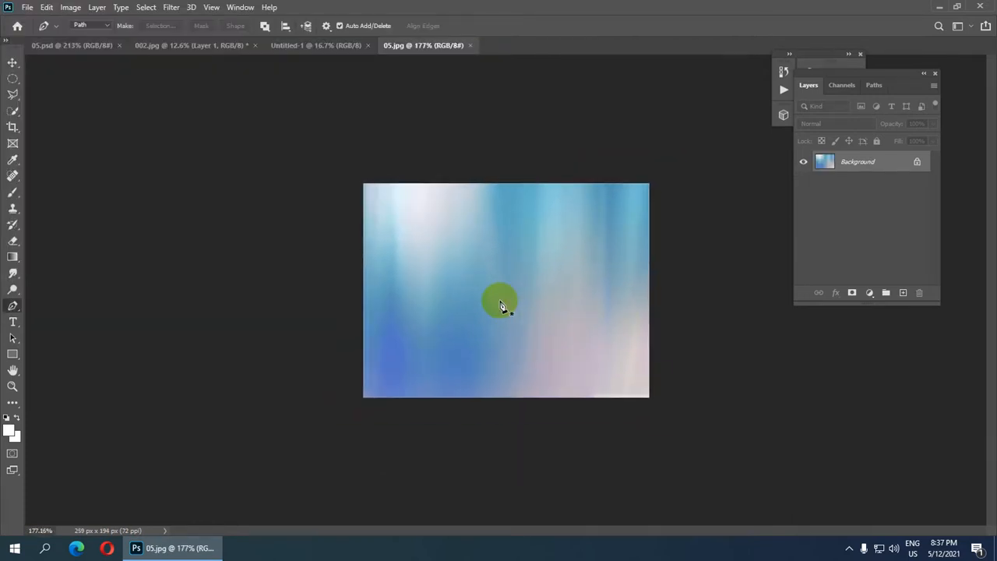
scroll(500, 306, up, 1)
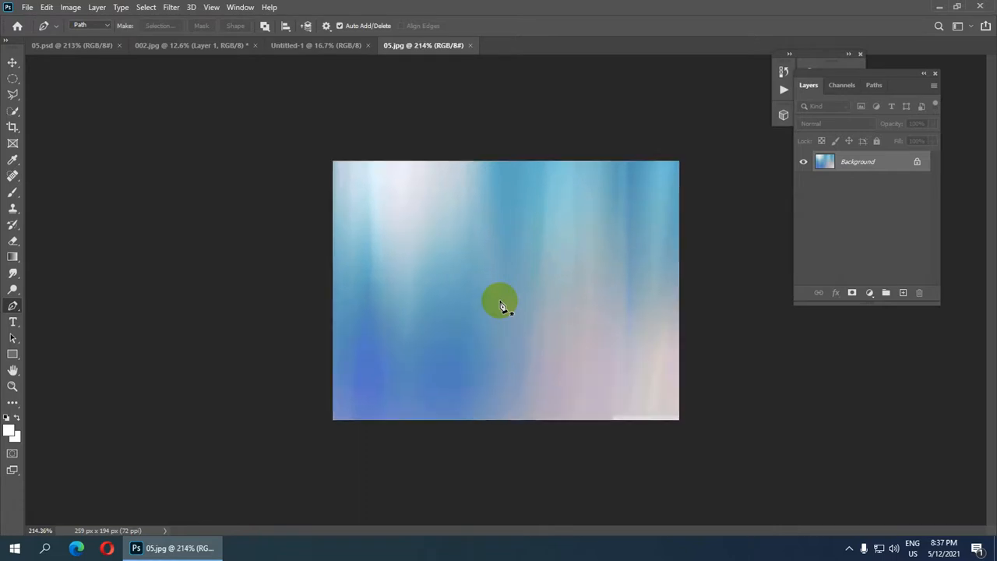
- Crop 05.jpg to a landscape ratio of 11.693 by 8.268, keeping the full image width
click(13, 125)
click(151, 25)
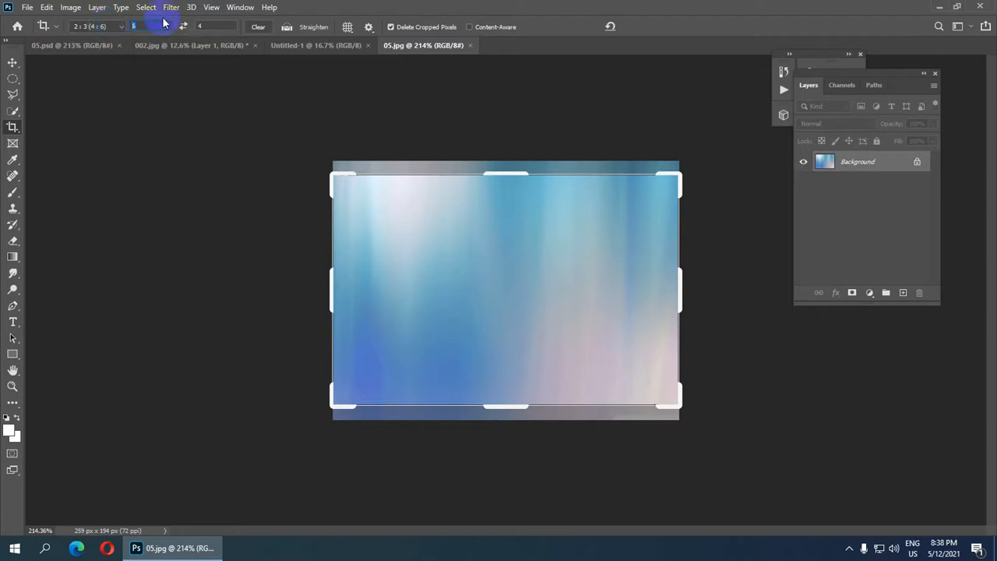
text(11)
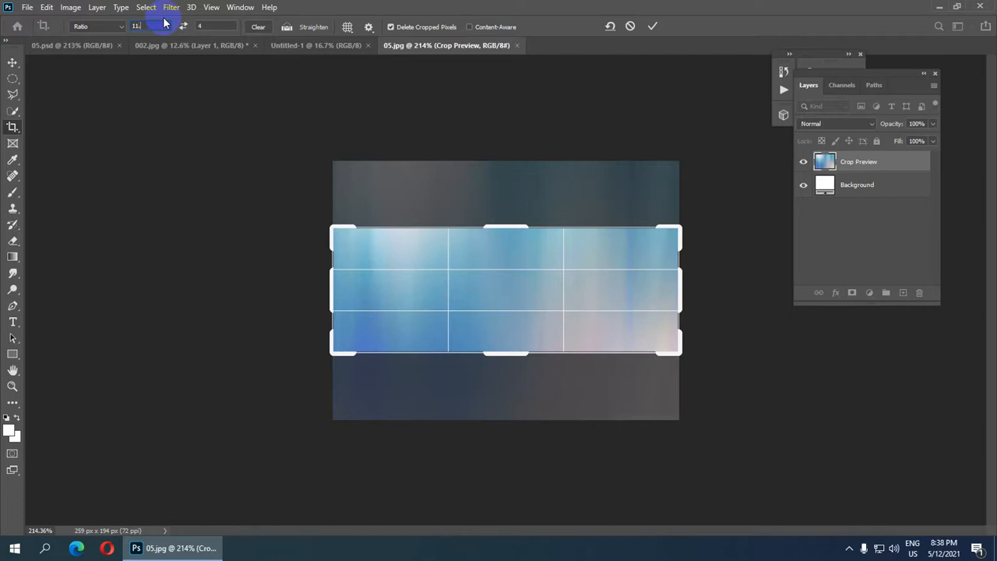
text(.693)
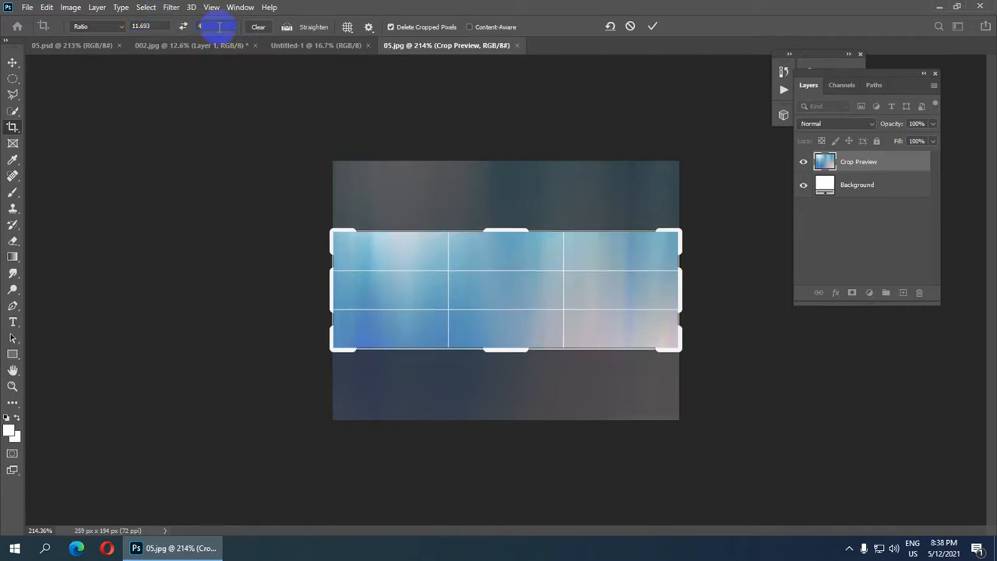
text(8.268)
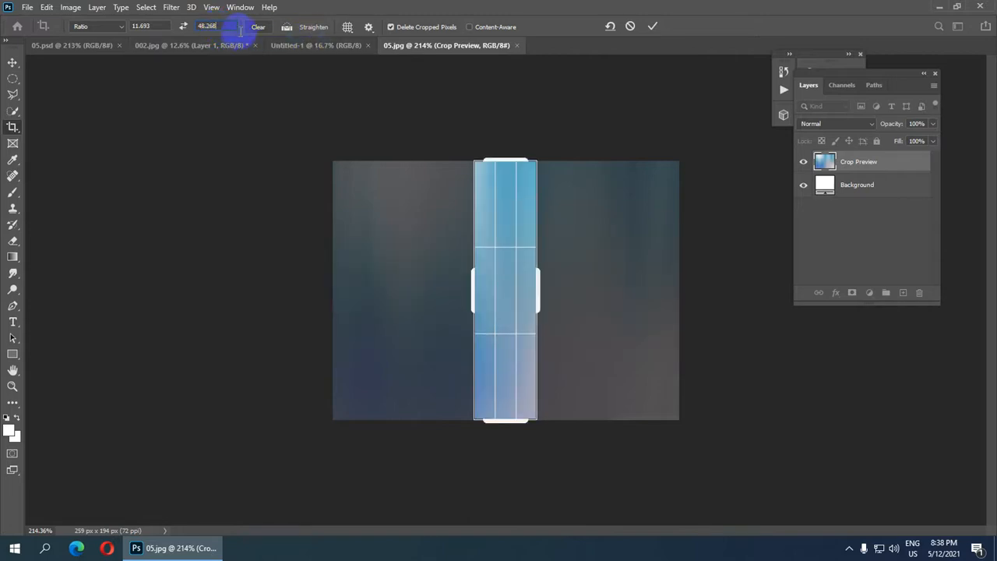
drag(229, 26, 193, 27)
text(8)
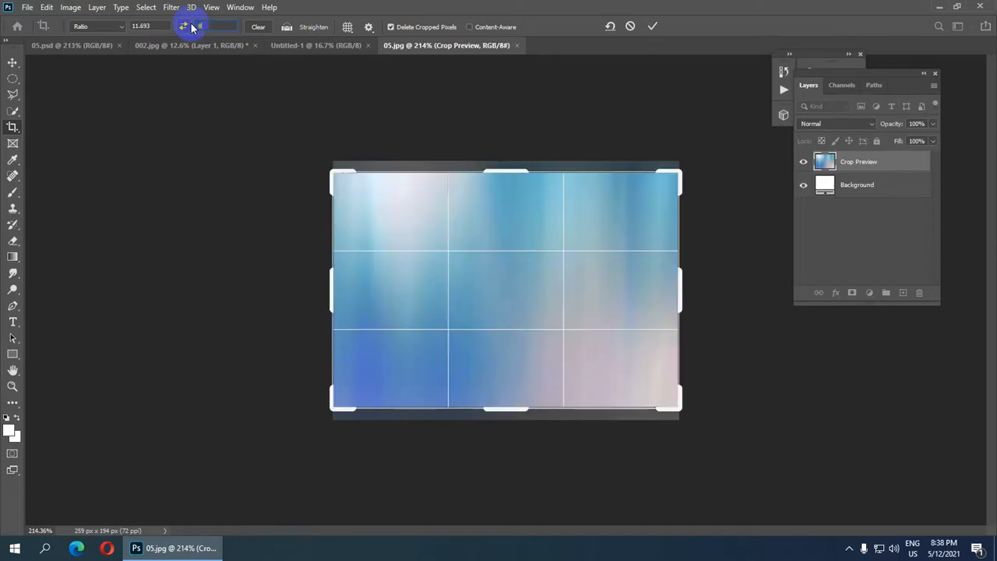
text(.2)
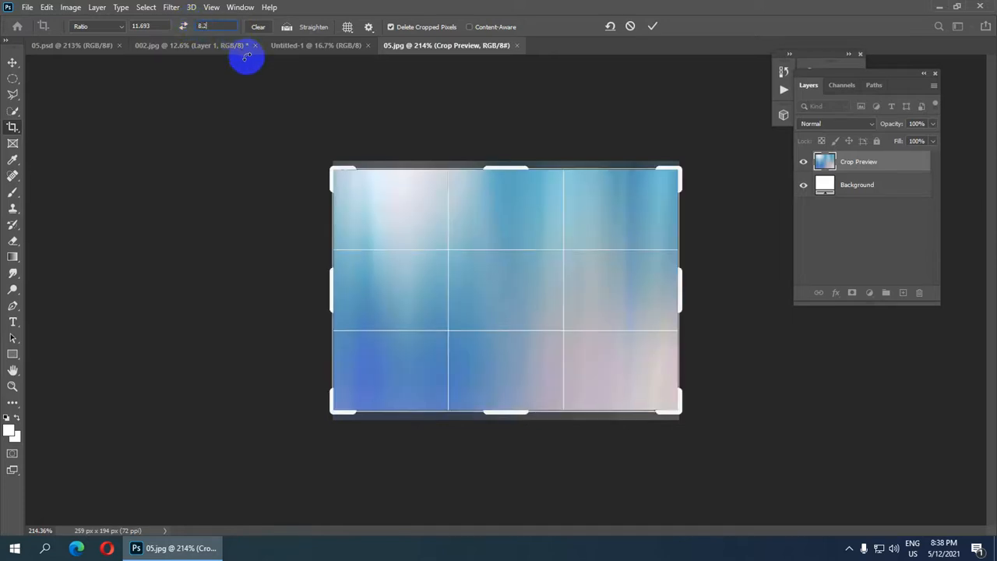
text(68)
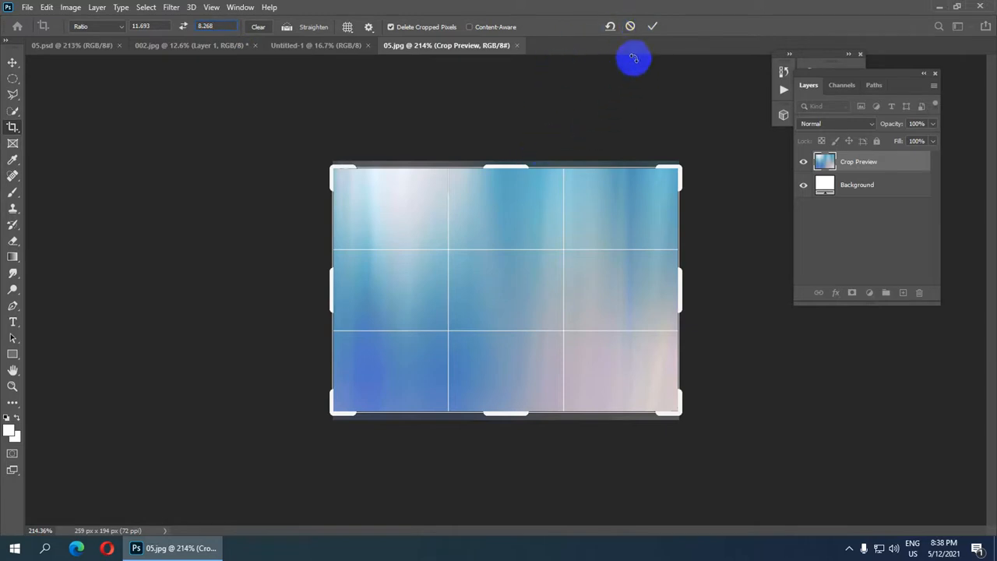
click(652, 26)
scroll(570, 196, down, 2)
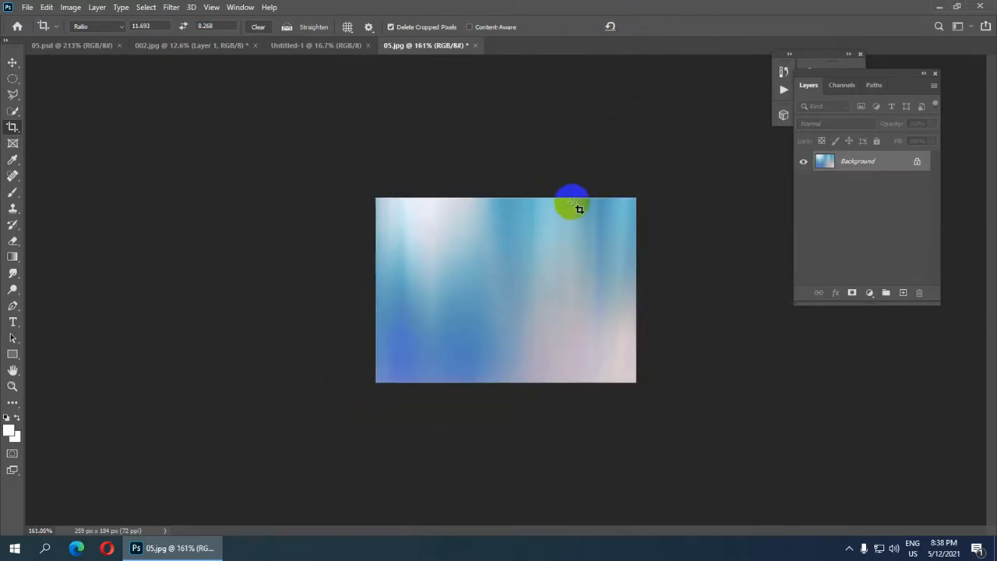
scroll(563, 252, up, 4)
scroll(557, 249, down, 2)
scroll(553, 243, up, 1)
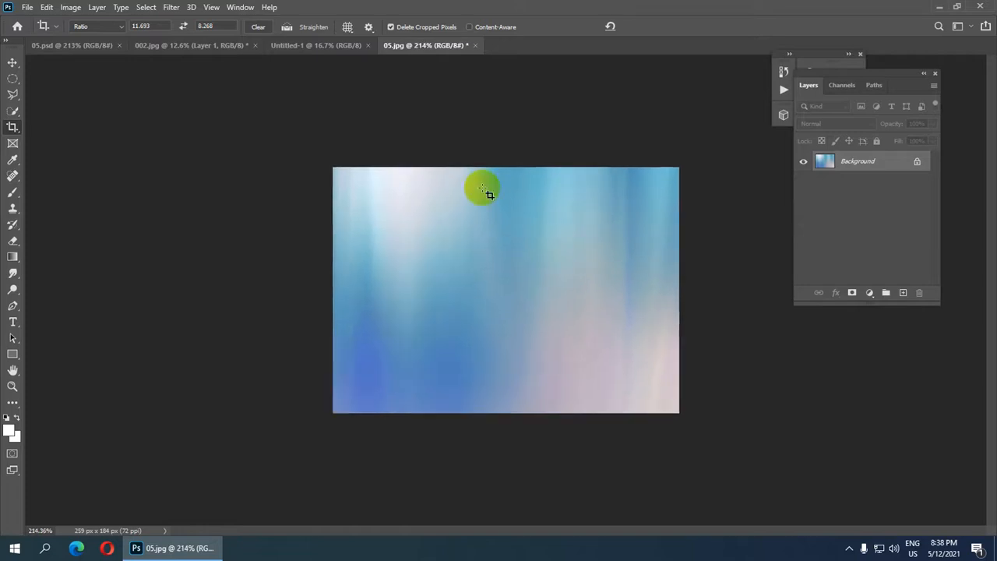
- Rotate the blank Untitled-1 document 90° clockwise to landscape orientation
click(310, 48)
scroll(413, 183, down, 1)
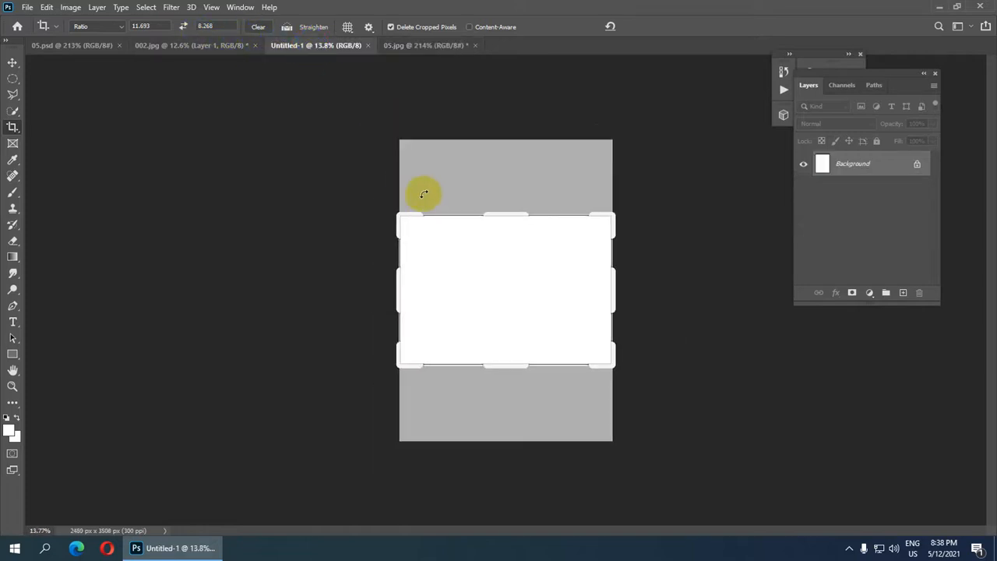
scroll(420, 195, up, 2)
click(75, 9)
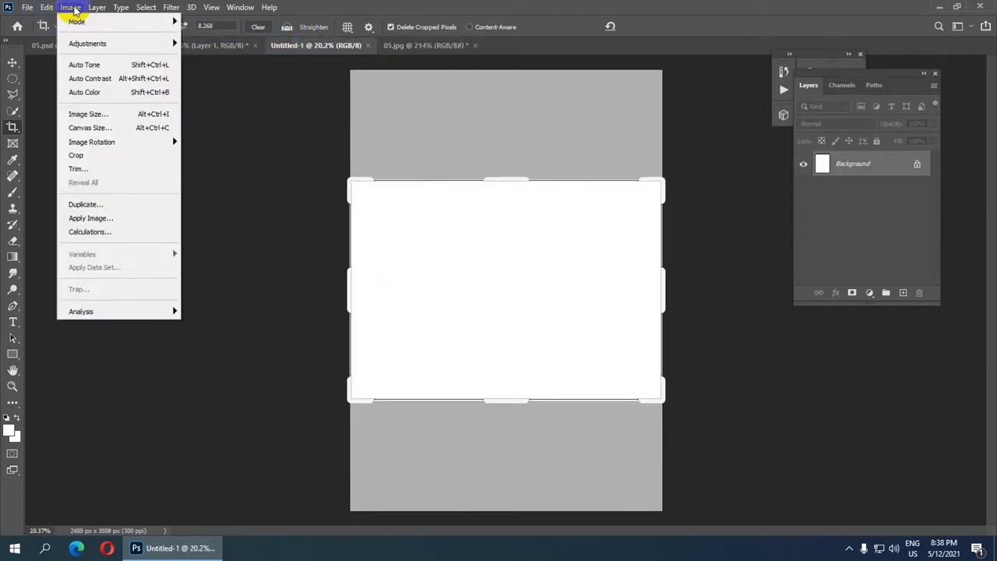
mouse_move(105, 147)
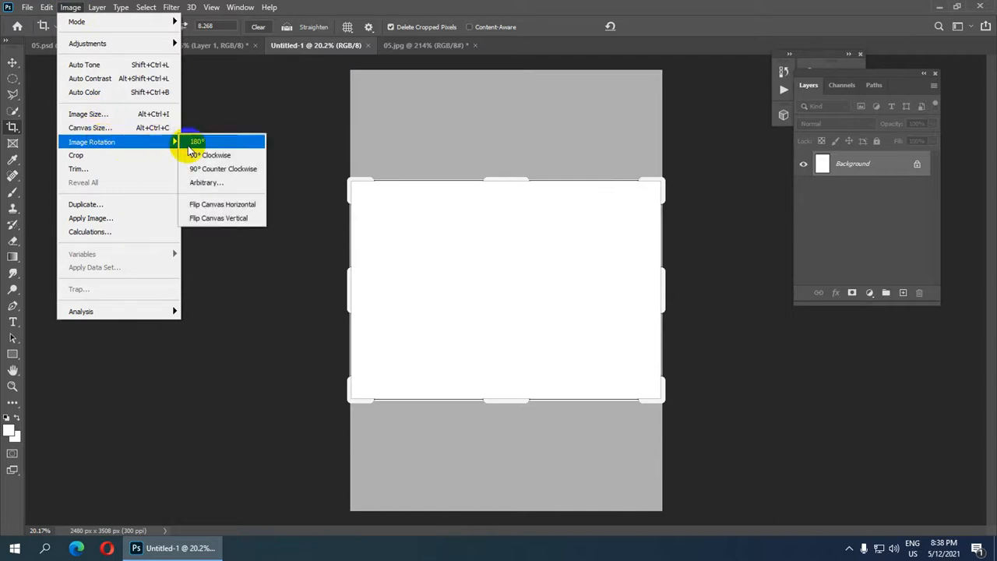
click(222, 157)
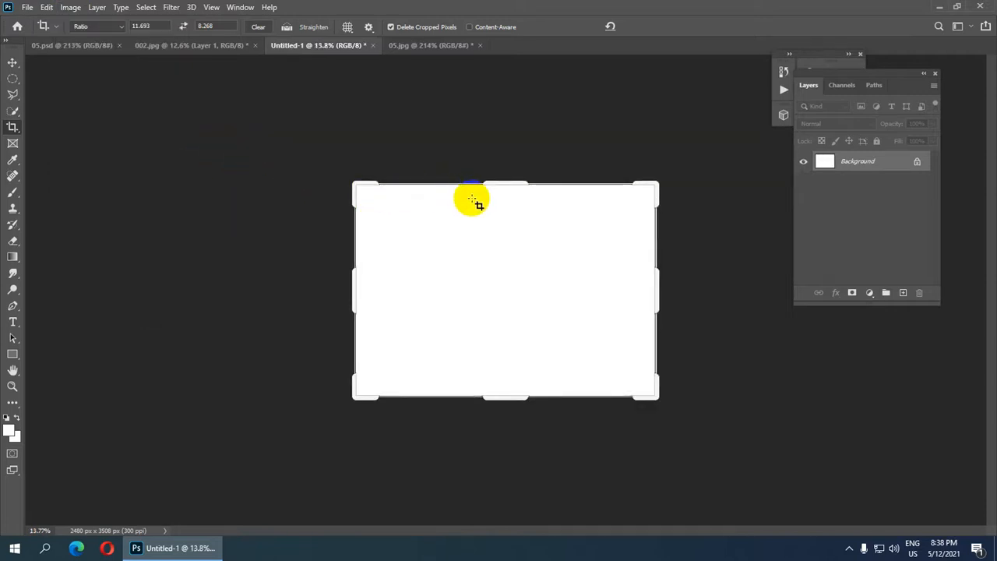
- Duplicate the Background layer of 05.jpg and move the copy into the middle of the Untitled-1 canvas
click(411, 45)
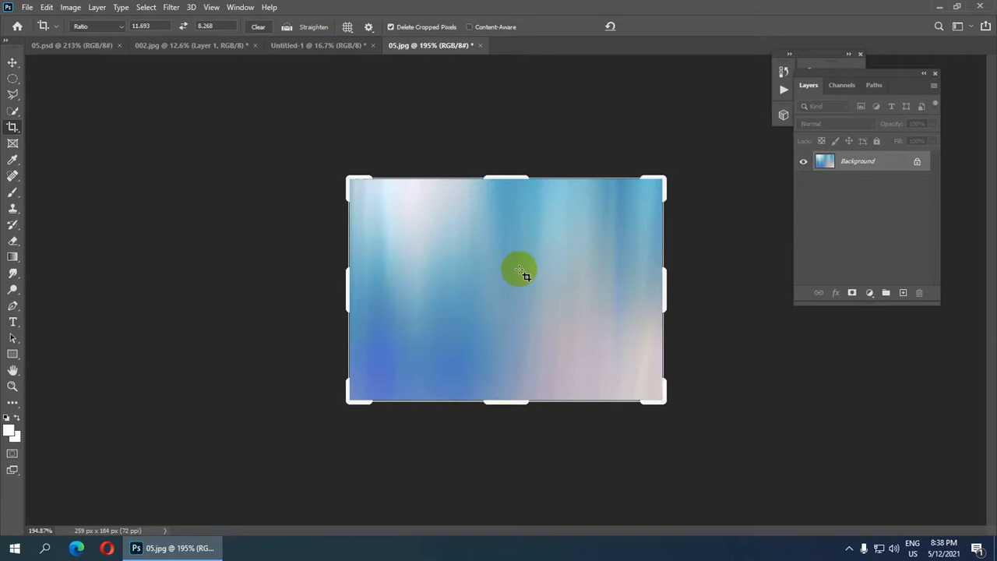
key(ctrl+j)
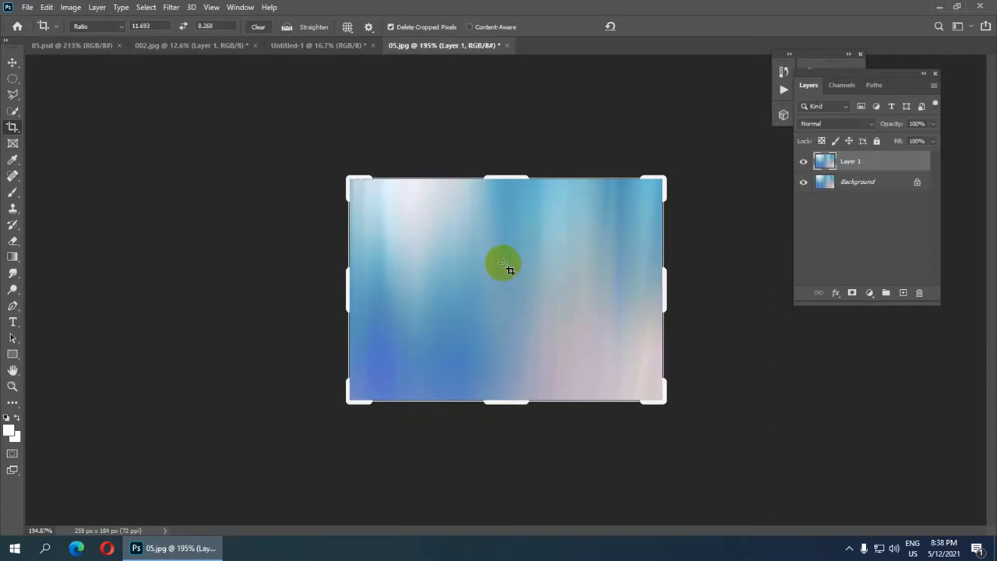
key(v)
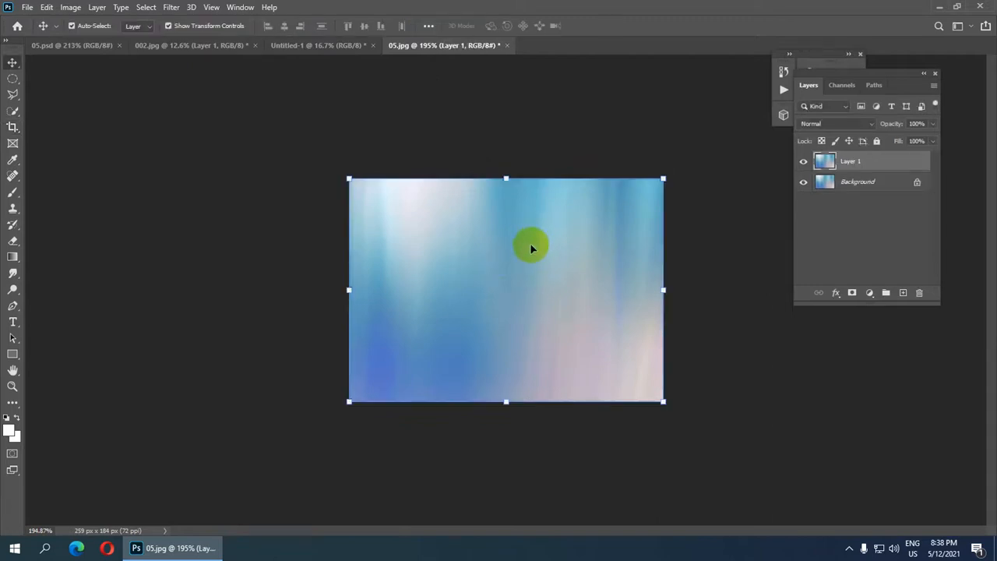
mouse_move(506, 293)
mouse_down()
mouse_move(478, 240)
mouse_move(300, 52)
mouse_move(493, 289)
mouse_up()
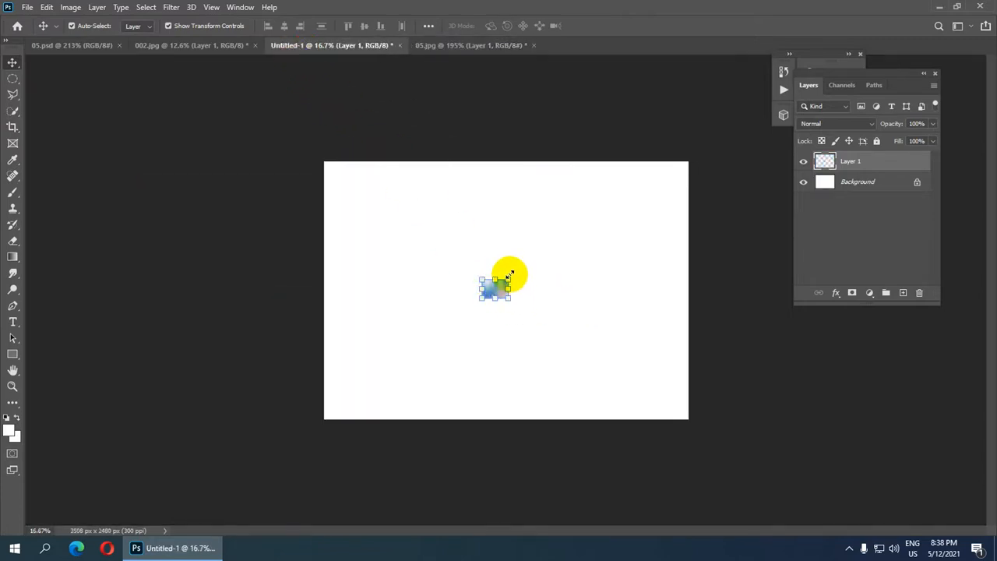
- Scale the blue background layer to about 1354% width and 1348% height so it fills the canvas
drag(513, 276, 678, 165)
drag(559, 295, 571, 296)
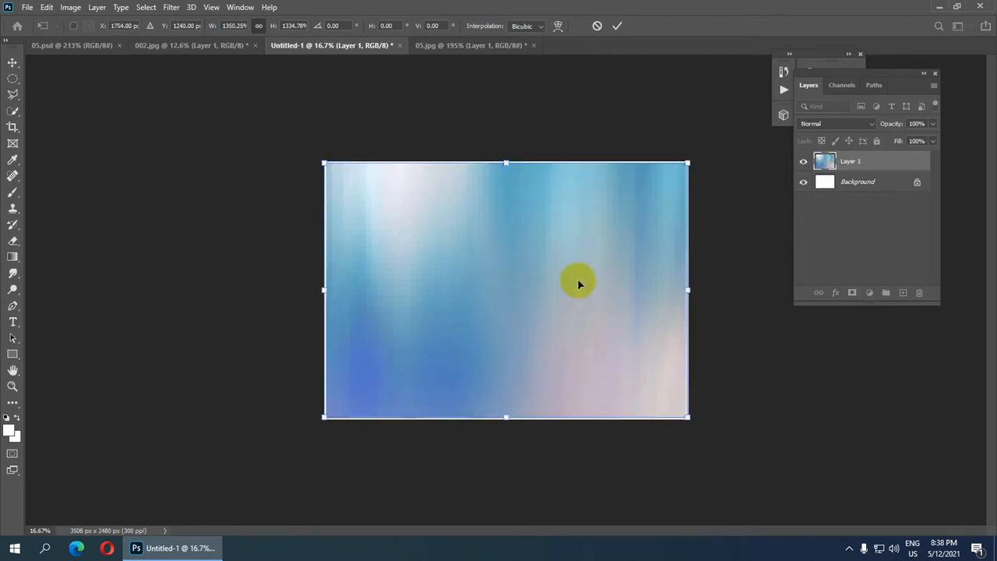
scroll(576, 286, down, 2)
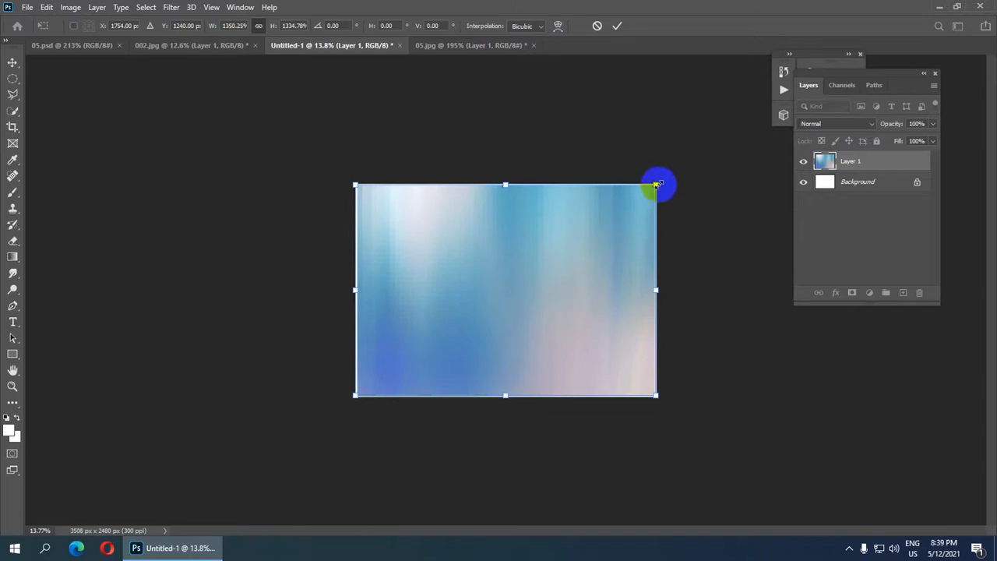
drag(656, 185, 658, 181)
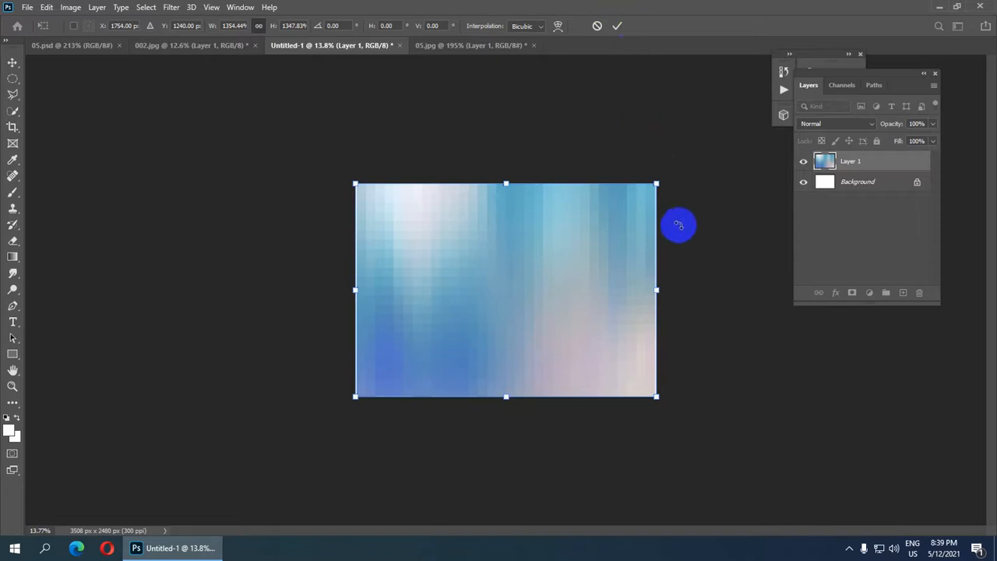
click(617, 26)
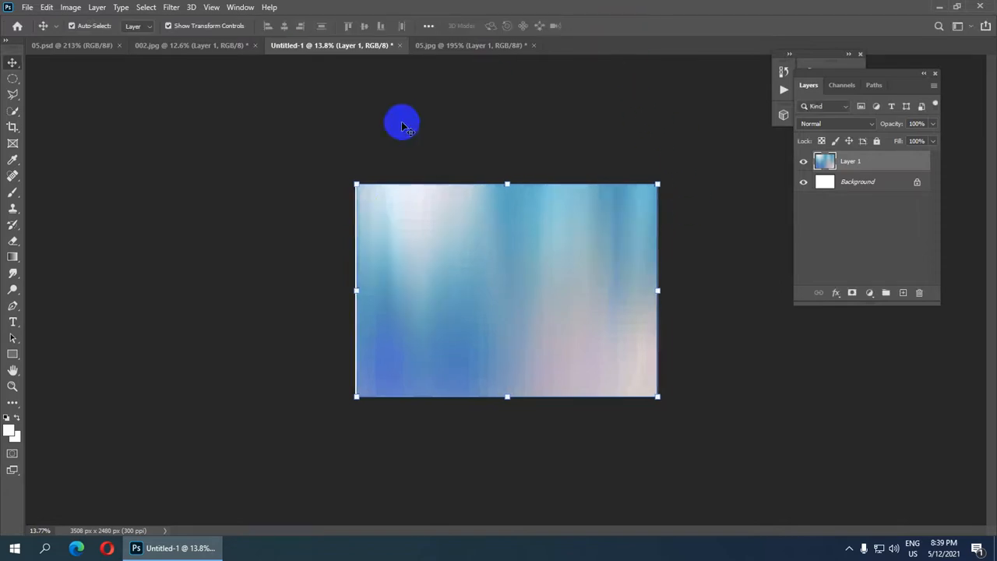
- Bring the cut-out can from 002.jpg into the left part of Untitled-1 and scale it to about 545 by 1151 px
click(167, 47)
drag(505, 353, 429, 308)
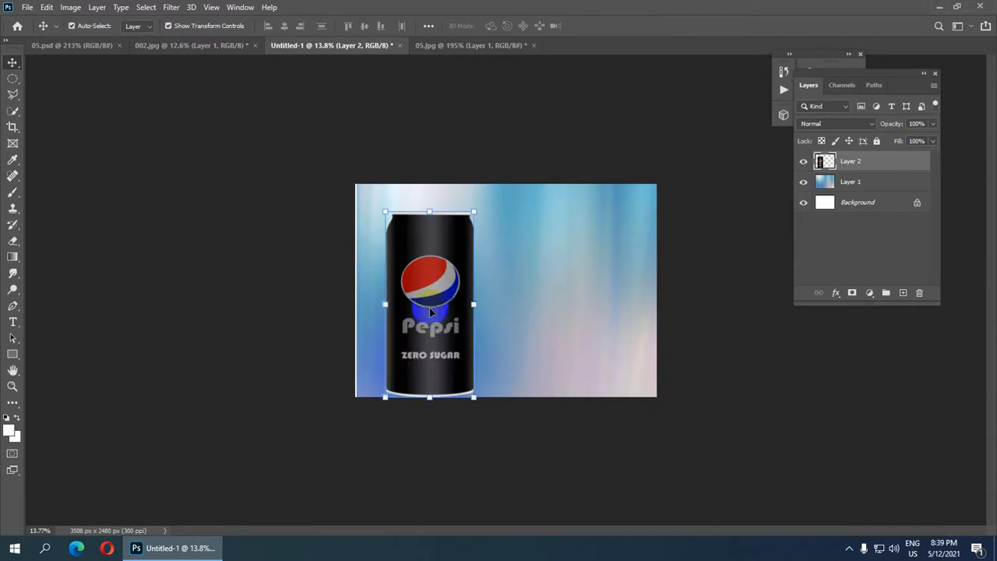
scroll(443, 279, down, 2)
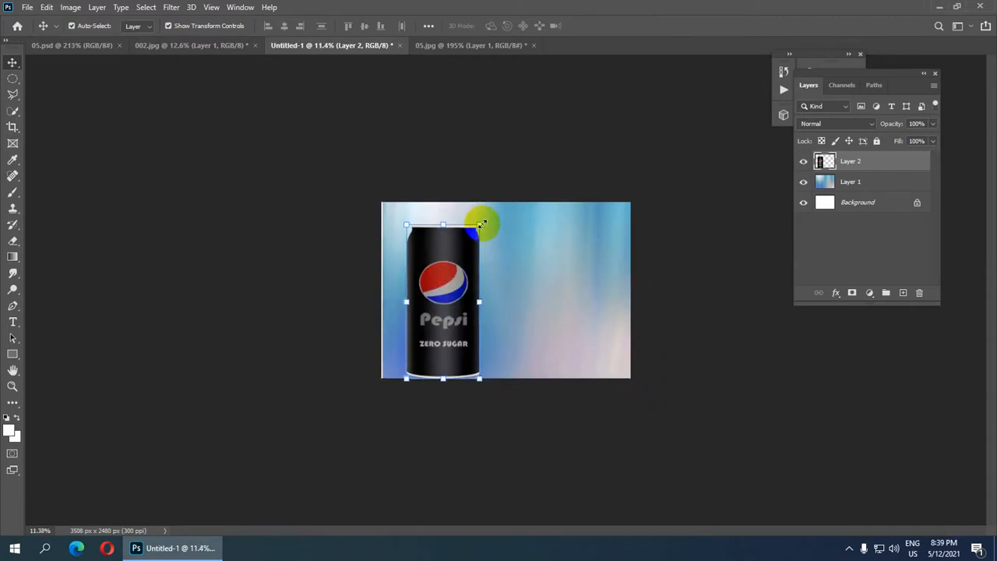
drag(482, 225, 464, 259)
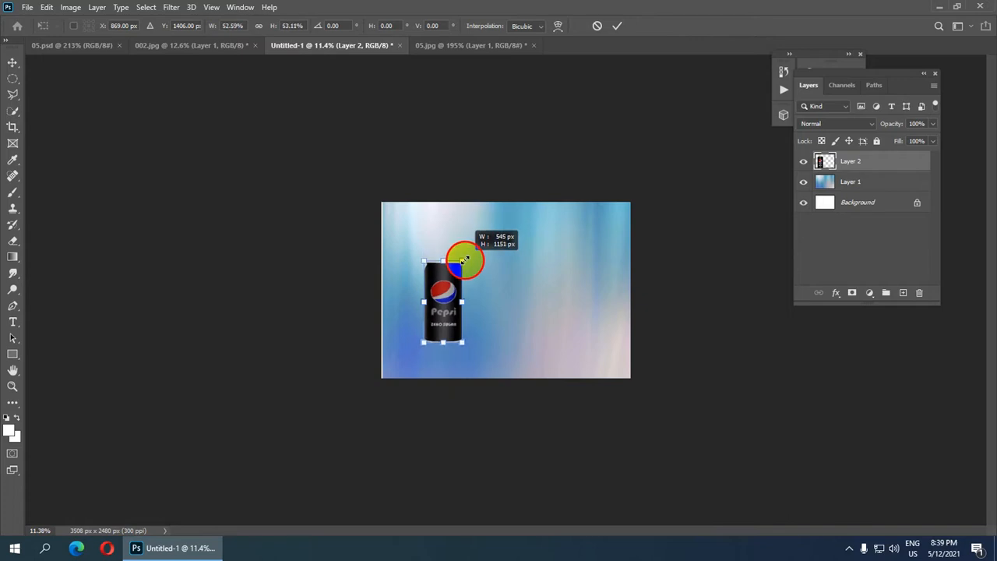
- Shift the can left and slightly down to about X 782 px, Y 1417 px, and duplicate its layer
scroll(468, 280, up, 6)
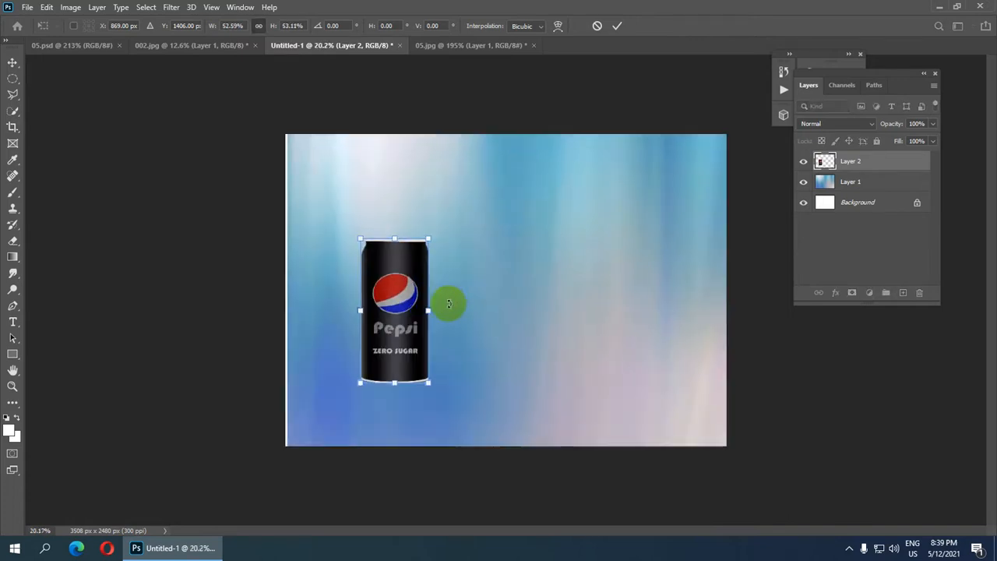
scroll(434, 294, down, 1)
drag(411, 309, 410, 364)
key(Left)
key(Down)
key(Down)
key(Left)
key(Left)
key(Left)
key(Left)
key(Left)
key(Left)
key(Left)
key(Left)
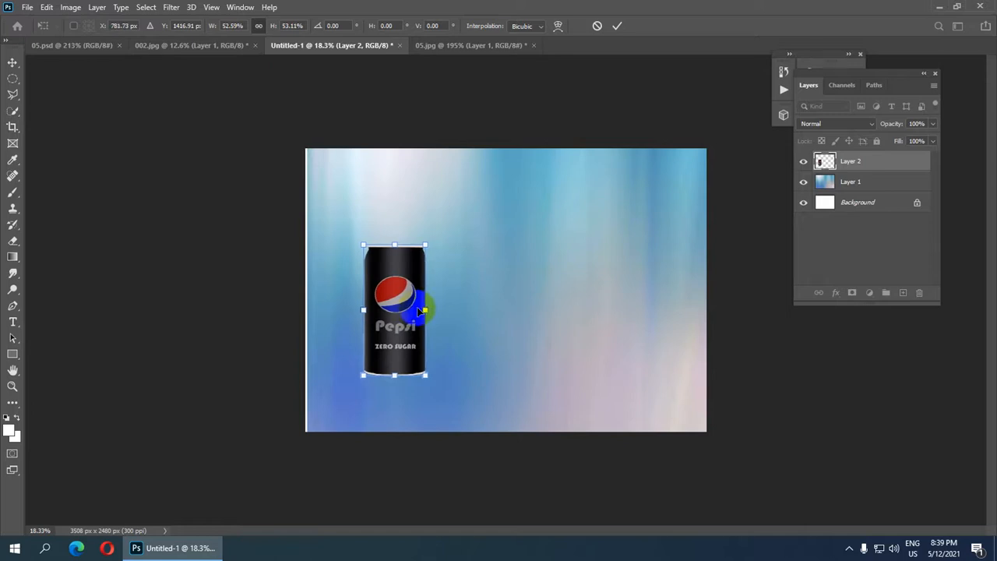
key(Down)
click(616, 29)
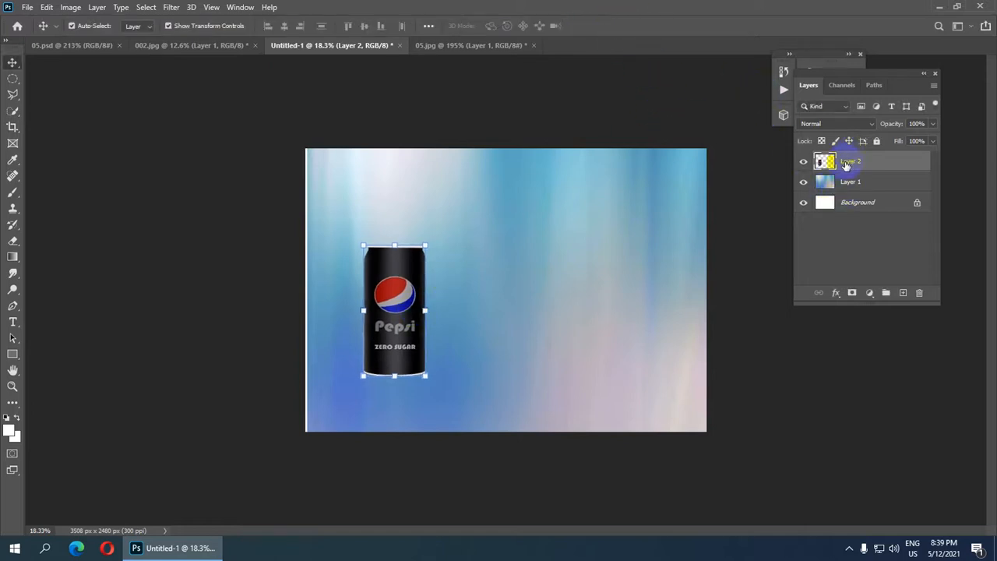
key(ctrl+j)
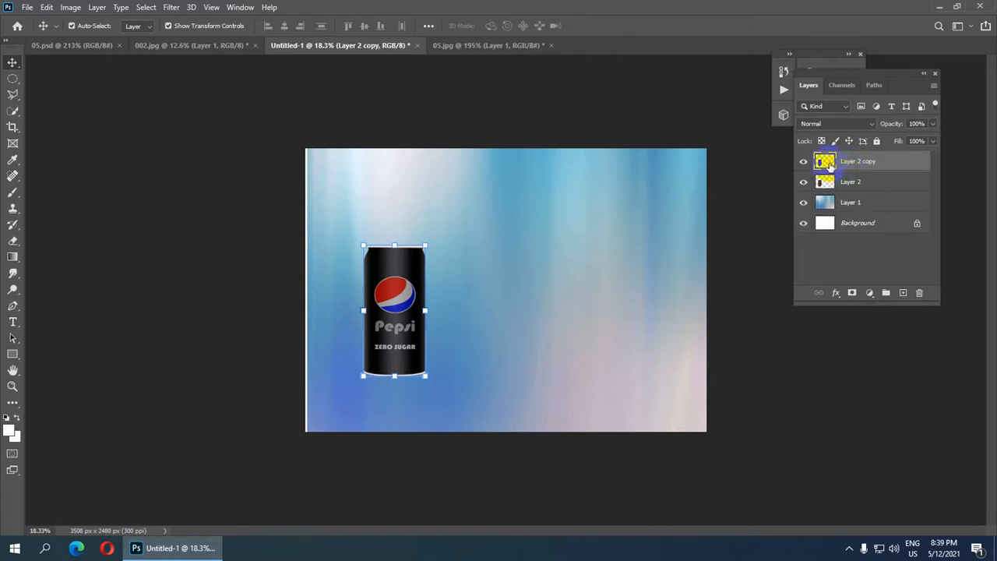
- Blacken the duplicated can with Levels by setting the midtone input to 0.01, and place its layer below Layer 2
key(ctrl+l)
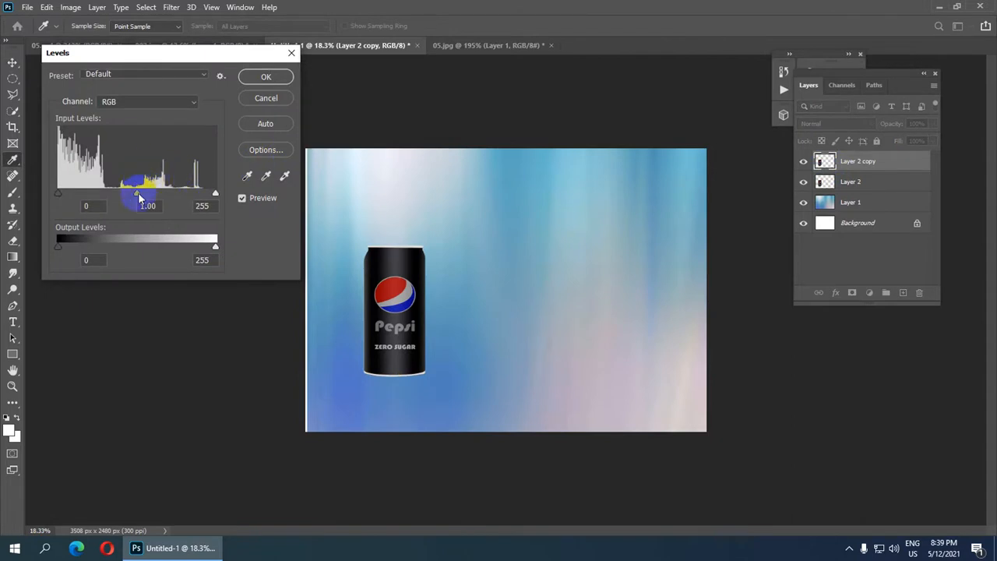
drag(138, 196, 209, 195)
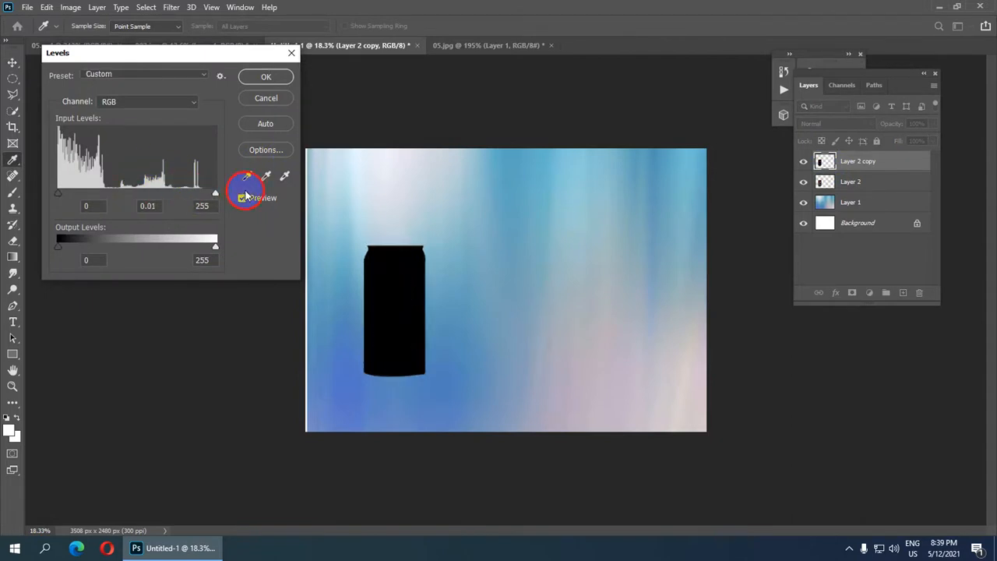
click(266, 77)
drag(867, 162, 869, 193)
- Rotate the black can copy about its centre to about -179.1° so it is upside down
key(ctrl+minus)
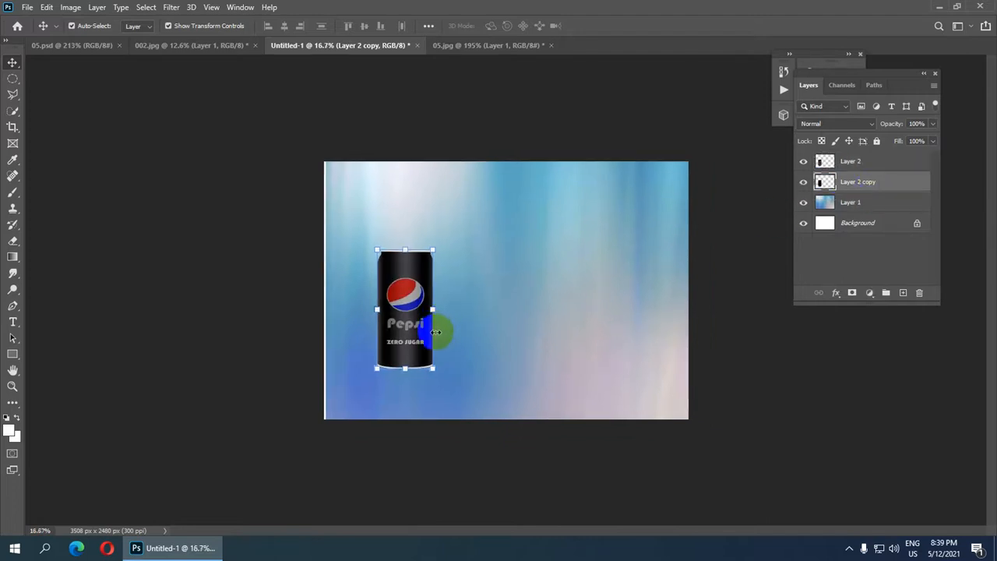
key(ctrl+plus)
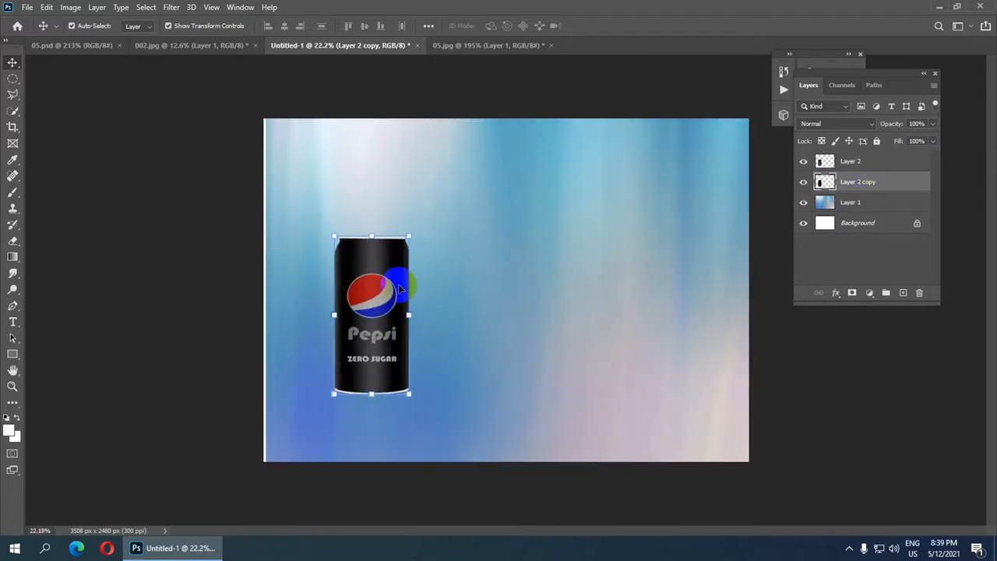
click(419, 230)
drag(418, 231, 306, 427)
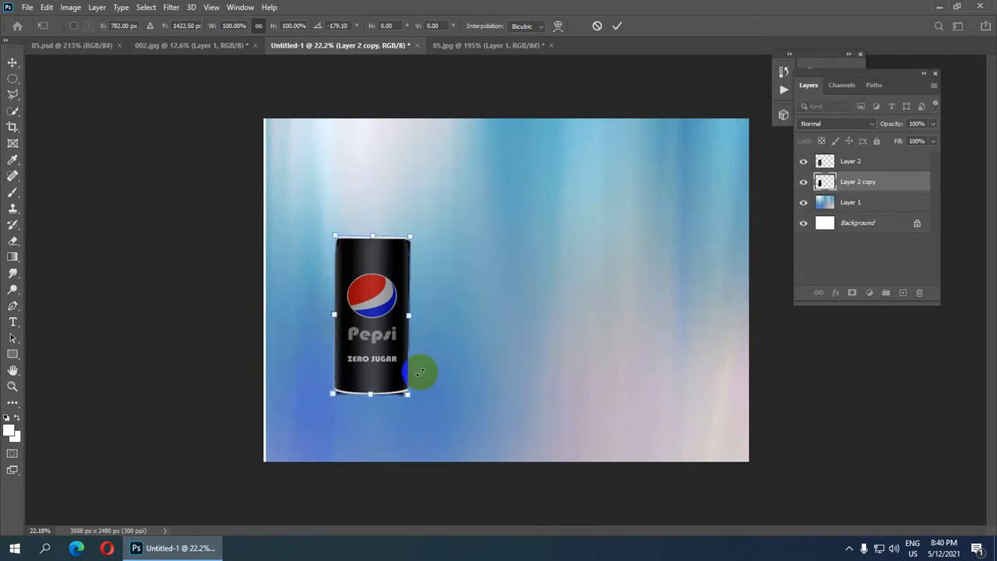
key(ctrl+plus)
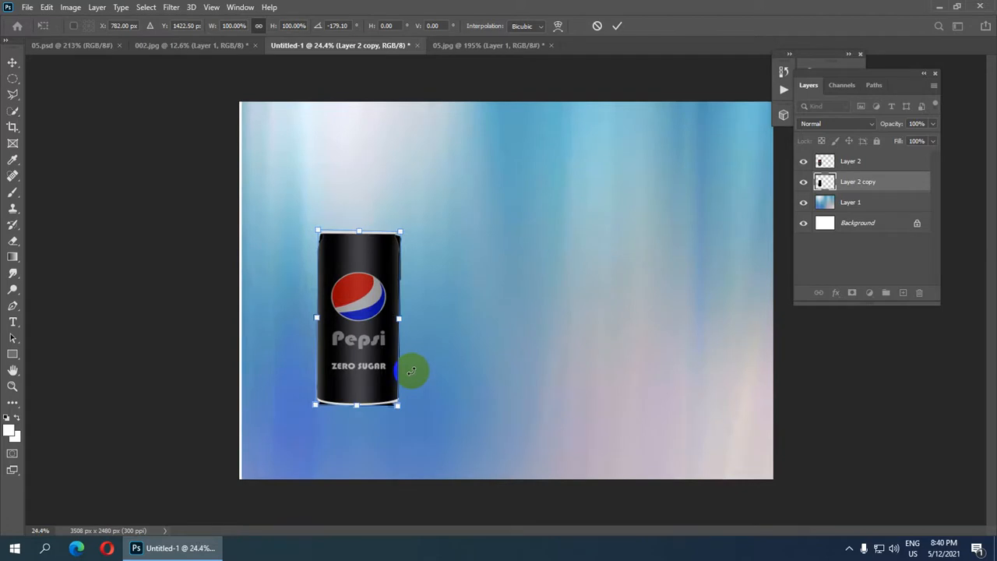
- Move the upside-down copy straight down to about X 774 px, Y 1820 px so it extends below the can as a reflection
key(Left)
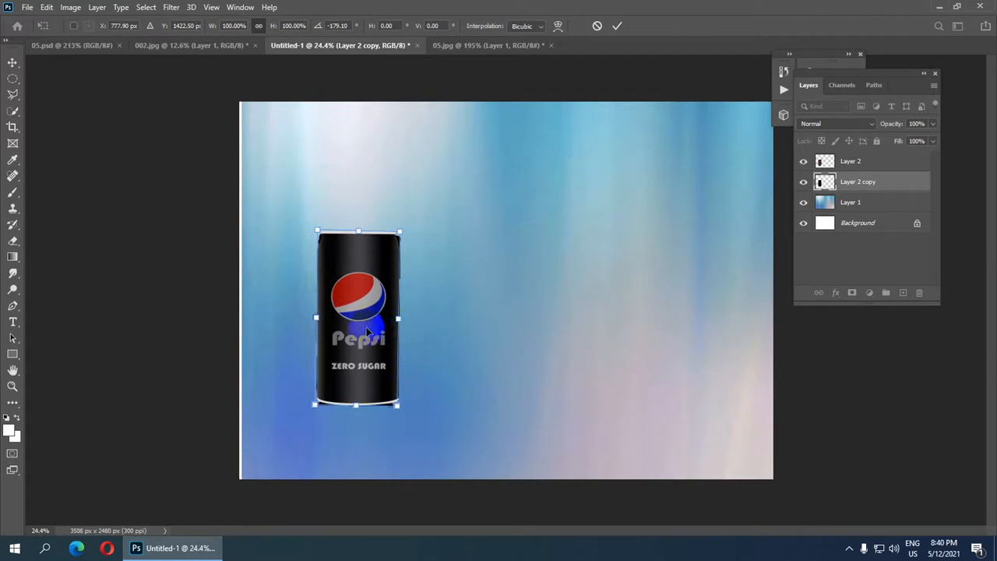
key(Down)
key(Down)
key(Down)
key(Down)
key(Down)
key(Down)
key(Down)
key(Down)
key(Down)
key(Down)
key(Down)
key(Down)
key(Down)
key(Down)
key(Down)
key(Down)
key(Down)
key(Down)
key(Down)
key(Down)
key(Down)
key(Down)
key(Down)
key(Down)
key(Down)
key(Down)
key(Down)
key(Down)
key(Down)
key(Down)
key(Down)
key(Down)
key(Down)
key(Down)
key(Down)
key(Down)
key(Down)
key(Down)
key(Down)
key(Down)
key(Down)
key(Left)
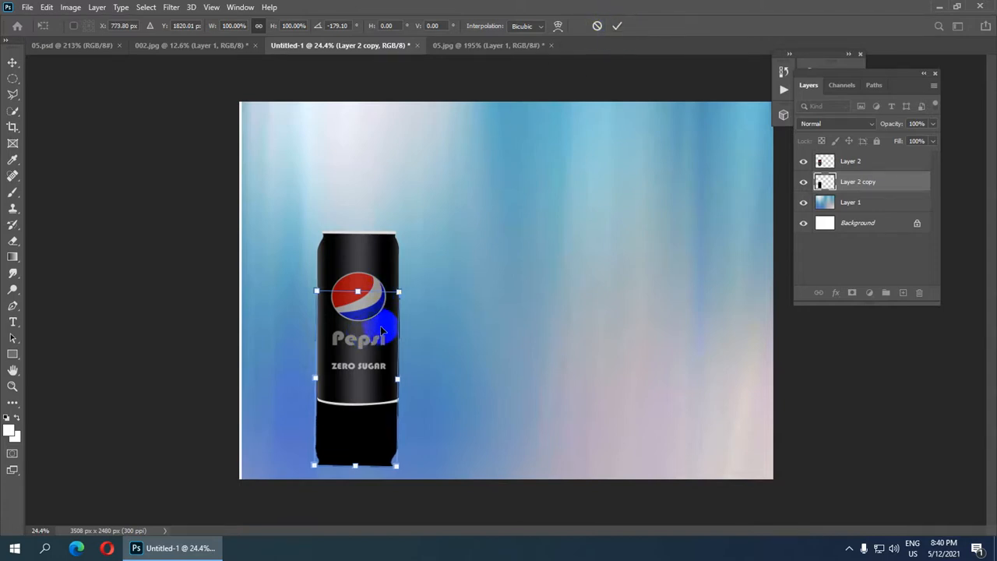
click(617, 26)
- Nudge the can slightly down, and nudge its black reflection down close to the canvas's lower edge
click(860, 161)
key(shift+Down)
key(shift+Down)
key(shift+Down)
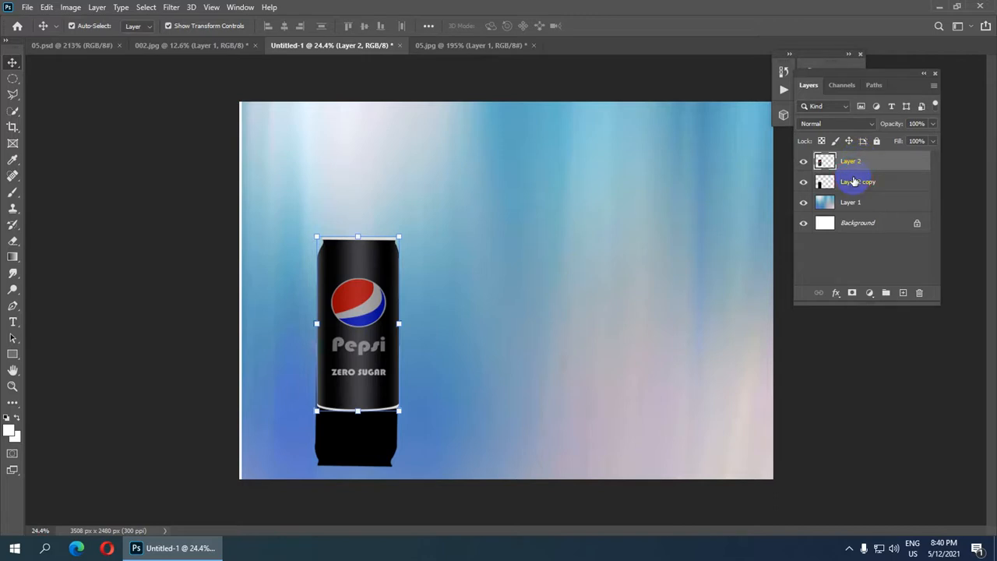
click(853, 182)
key(shift+Down)
key(shift+Down)
key(shift+Down)
key(shift+Down)
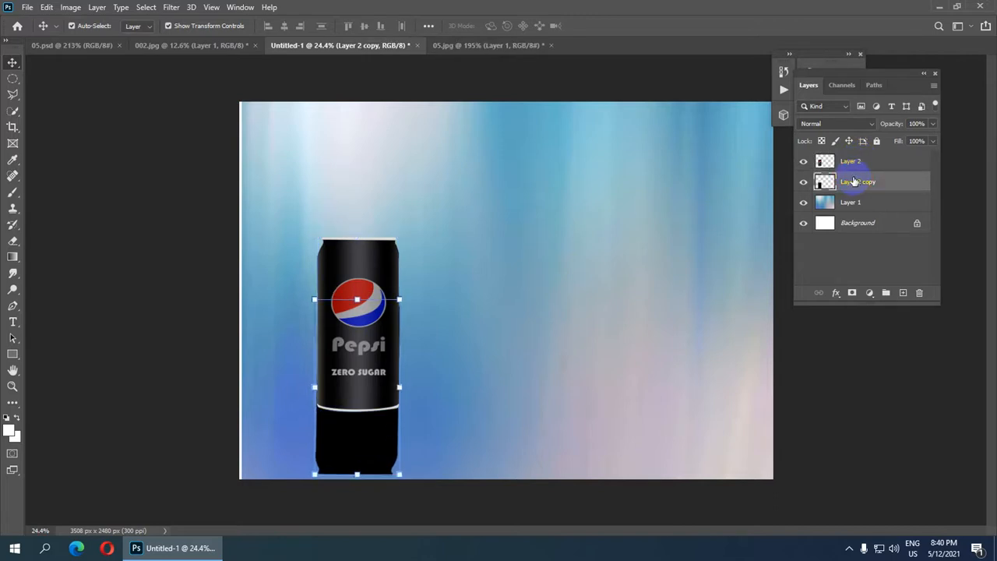
- Reduce the opacity of the black reflection layer to 37%
scroll(378, 408, up, 1)
scroll(363, 407, down, 2)
click(909, 124)
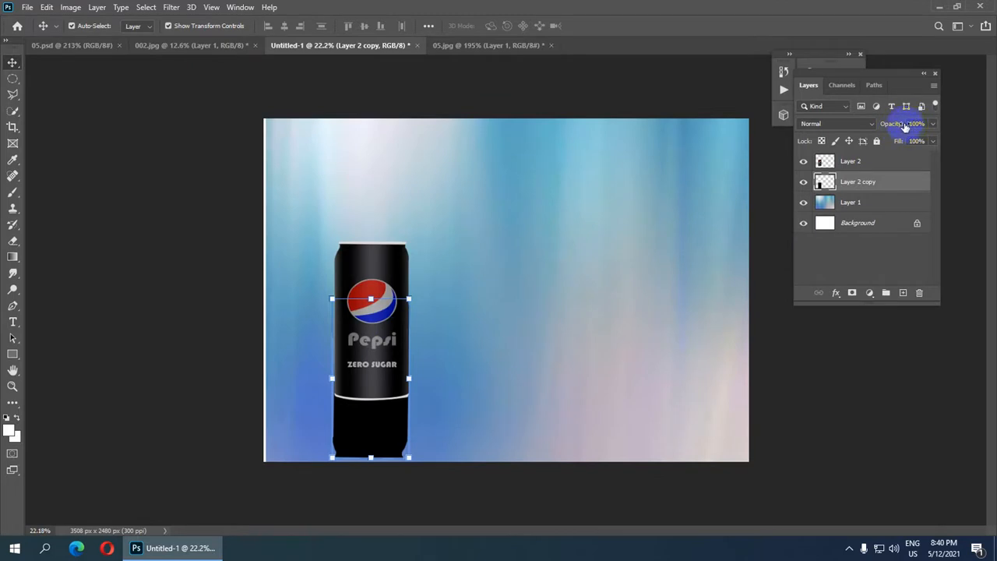
drag(900, 126, 855, 140)
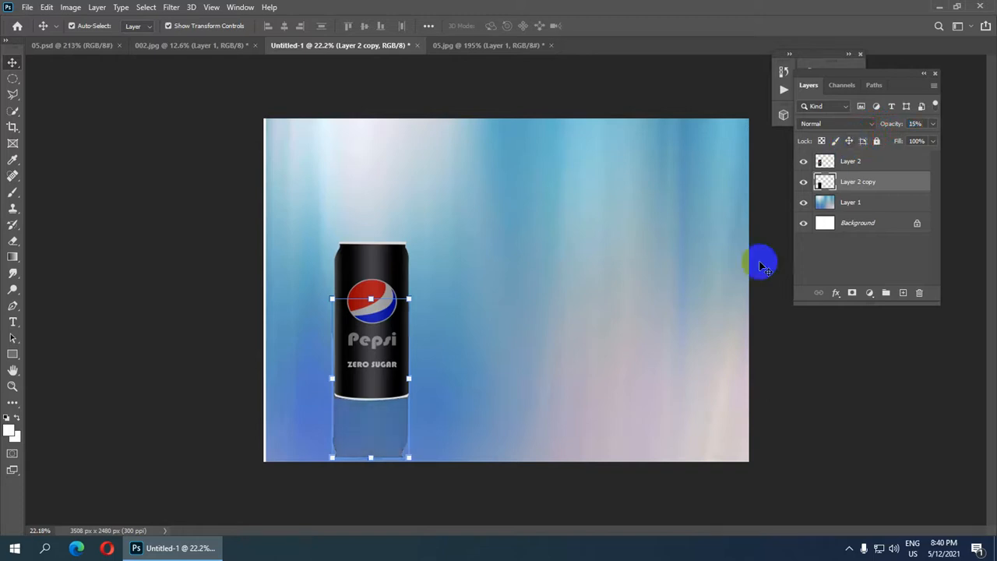
scroll(480, 347, down, 3)
scroll(480, 347, up, 1)
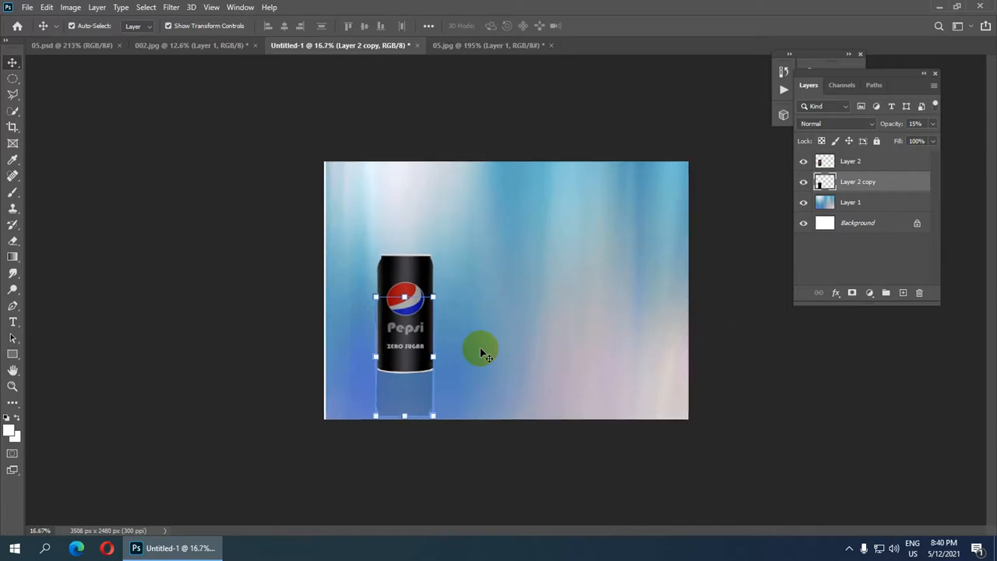
scroll(479, 348, down, 1)
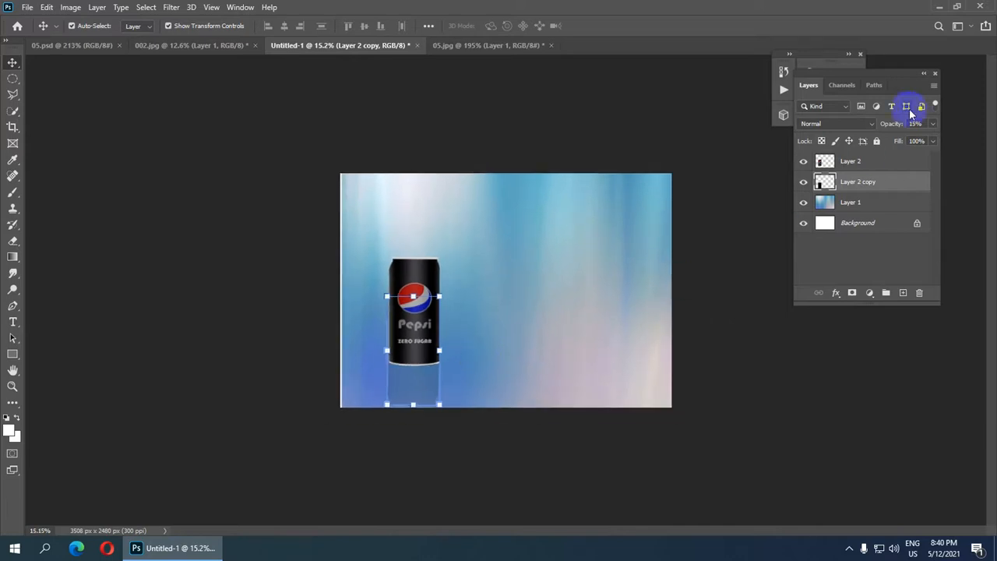
drag(901, 129, 912, 124)
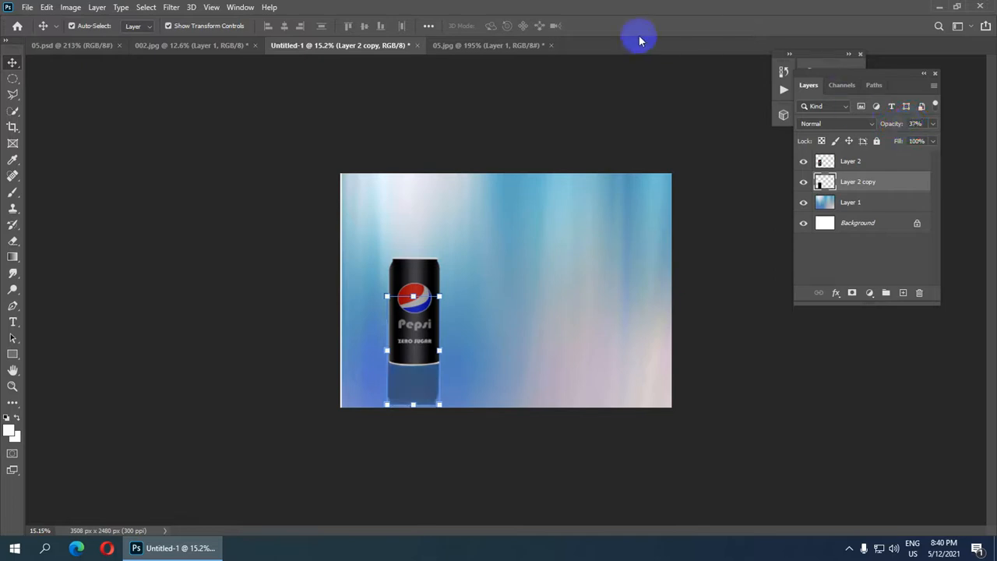
- Deselect the layers and examine the can and its reflection at different magnifications
click(591, 114)
key(ctrl+plus)
scroll(477, 355, up, 2)
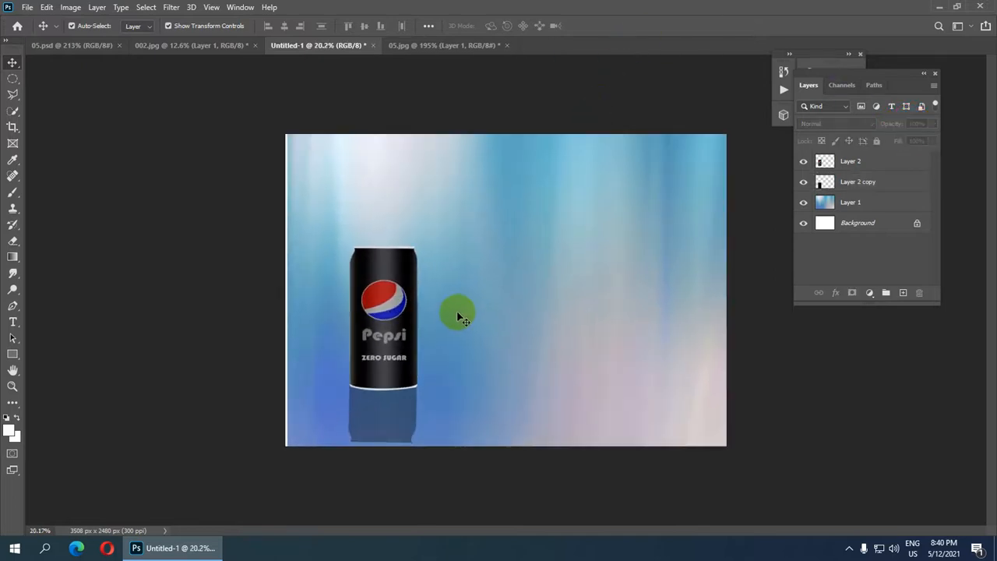
scroll(460, 313, down, 4)
scroll(465, 289, up, 3)
scroll(467, 290, down, 2)
scroll(467, 290, up, 1)
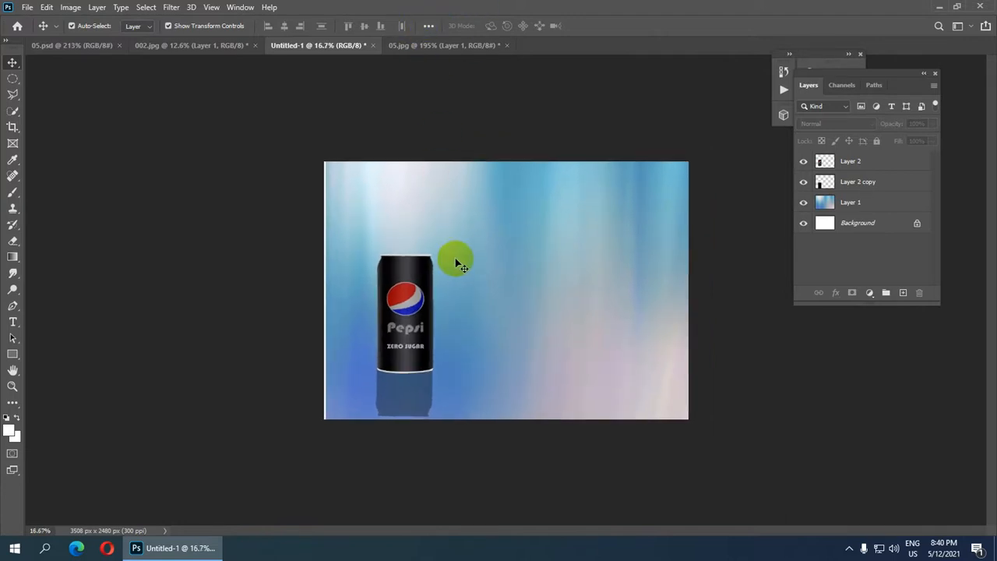
scroll(522, 251, up, 1)
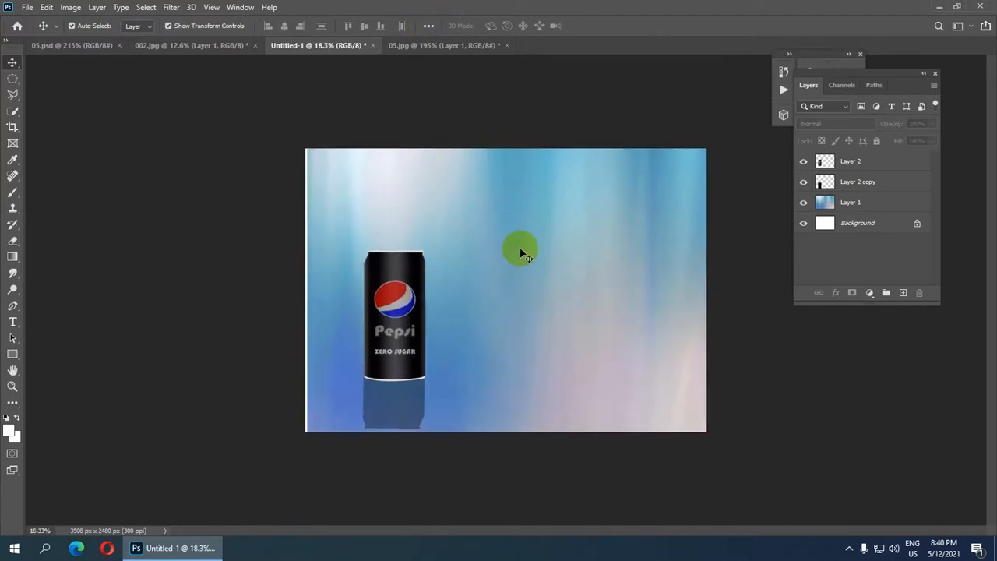
scroll(521, 251, down, 2)
scroll(524, 250, down, 1)
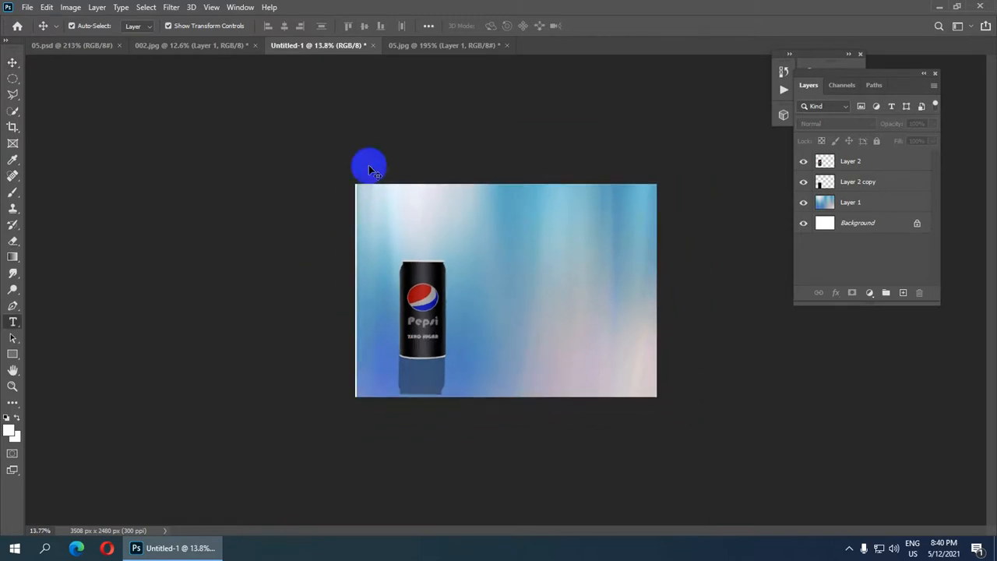
- Add the white text VICTORY in 30 pt Bauhaus 93 near the canvas's upper edge
key(t)
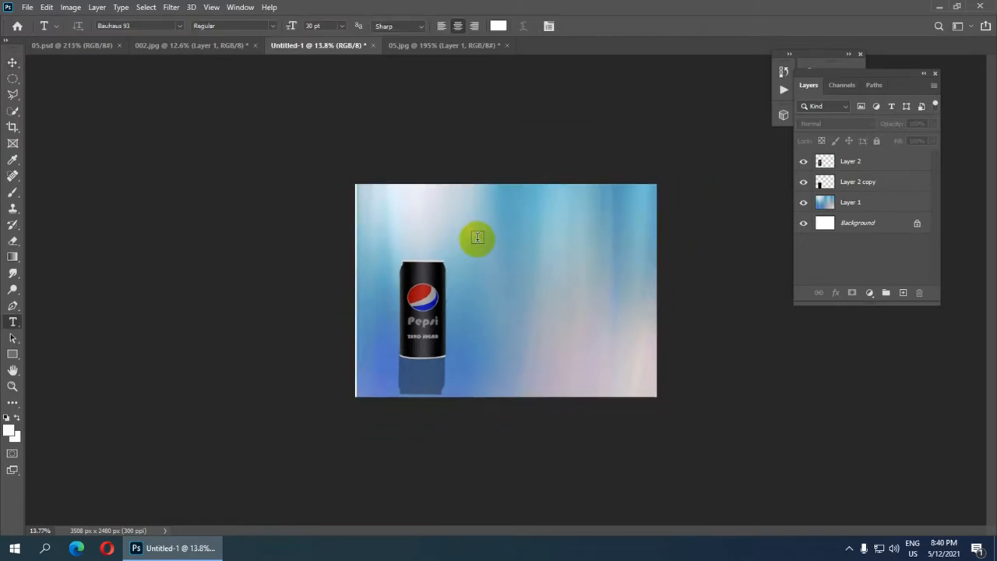
click(505, 206)
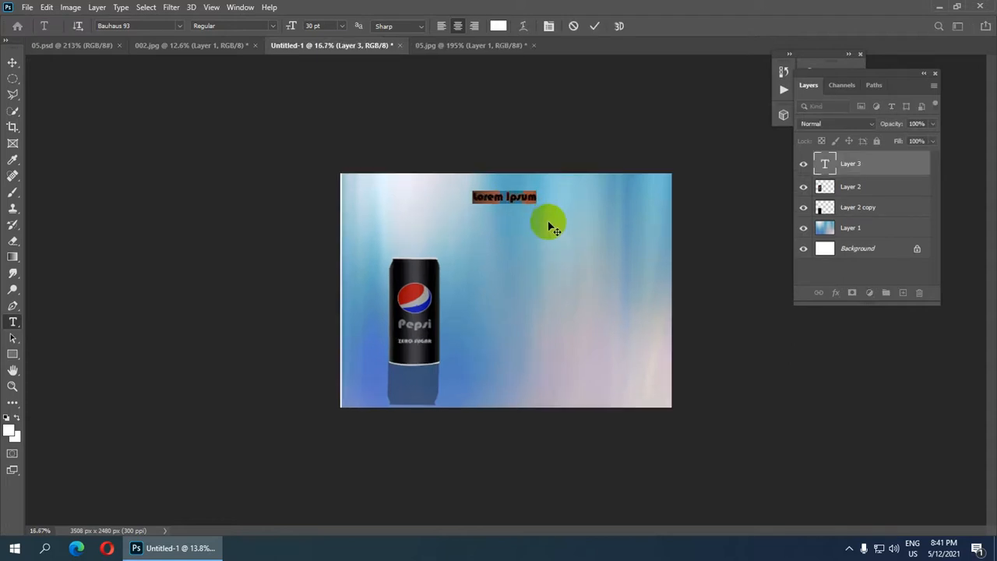
scroll(549, 223, up, 3)
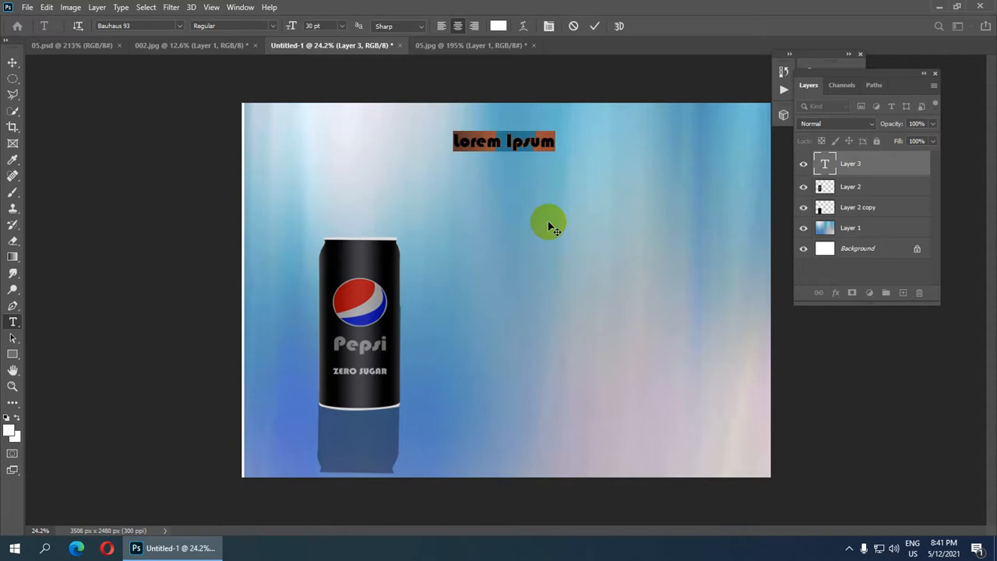
text(VI)
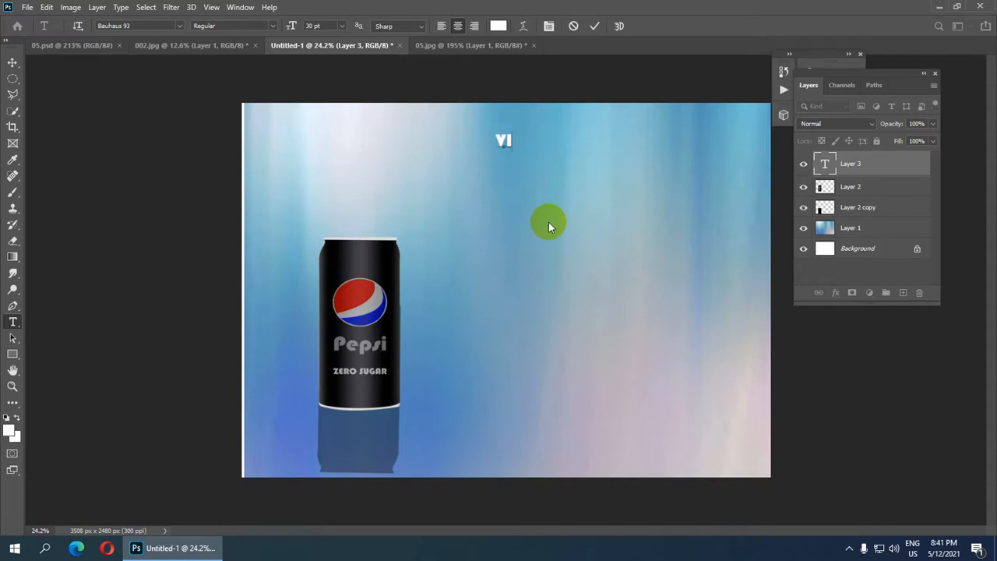
text(X)
key(BackSpace)
text(CTORY)
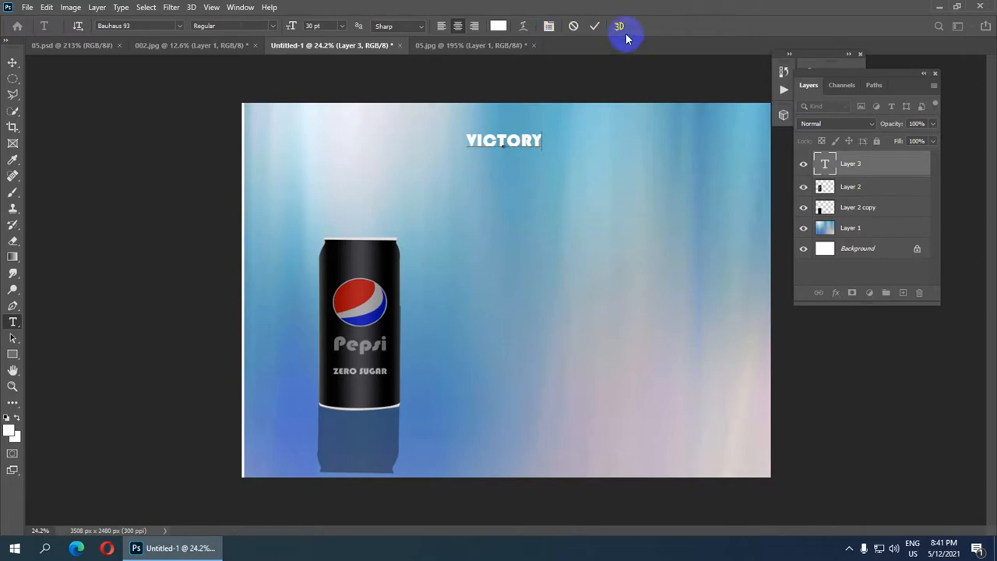
click(594, 26)
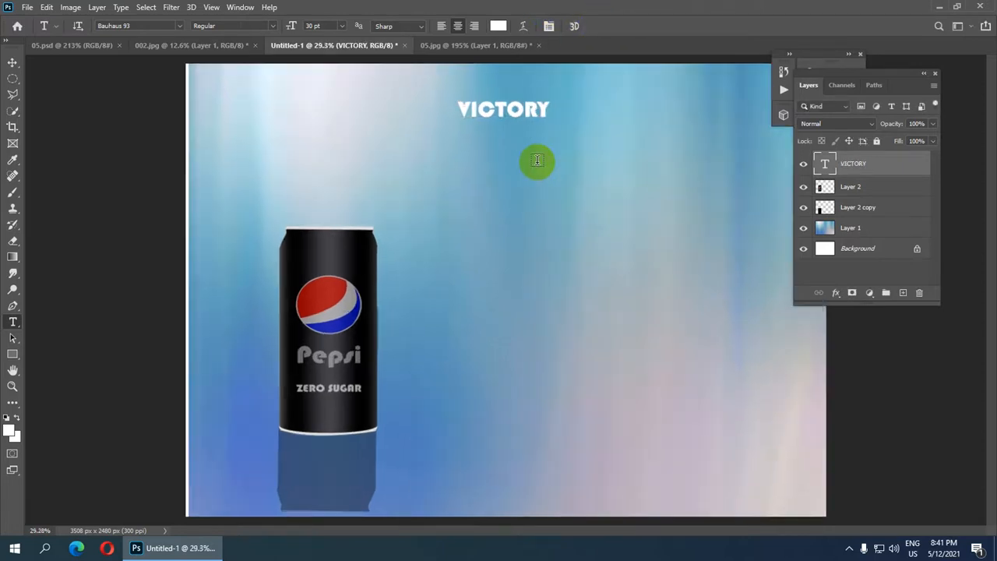
- Scale the VICTORY text to about 170% and position it near the upper edge, slightly right of the canvas centre
scroll(537, 159, up, 1)
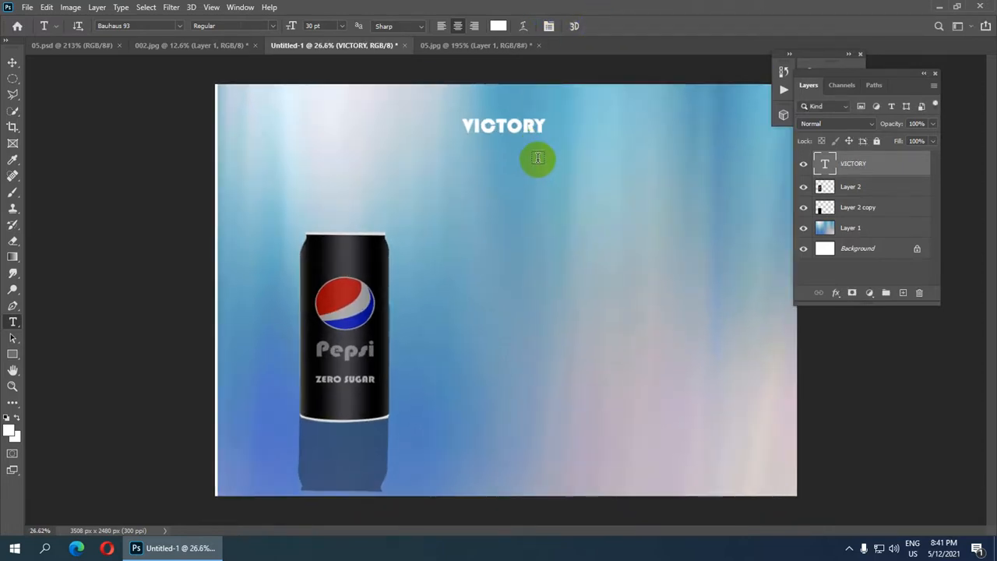
key(v)
click(519, 124)
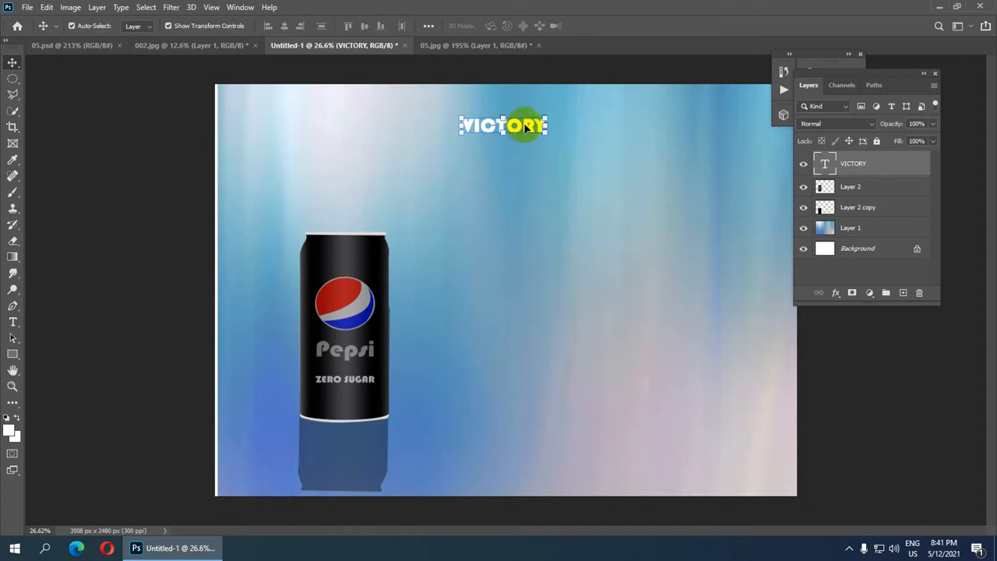
drag(546, 116, 642, 89)
scroll(620, 118, down, 2)
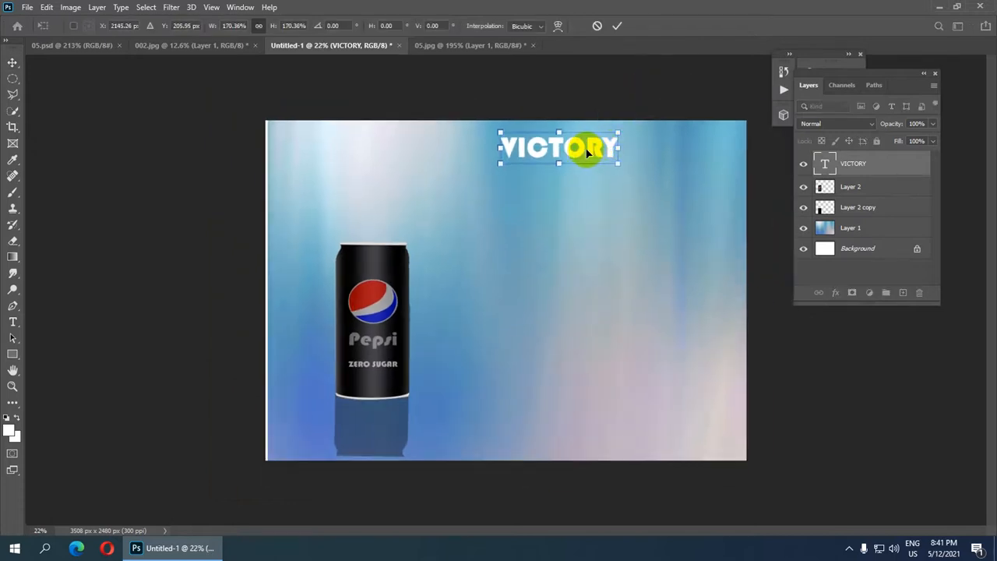
mouse_move(582, 151)
mouse_down()
mouse_move(576, 162)
mouse_move(574, 153)
mouse_up()
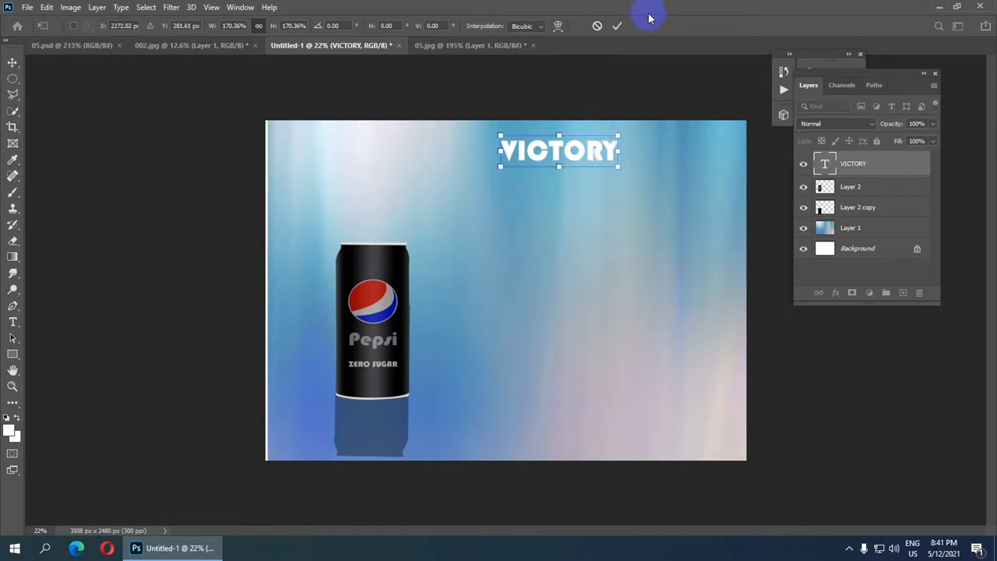
click(617, 26)
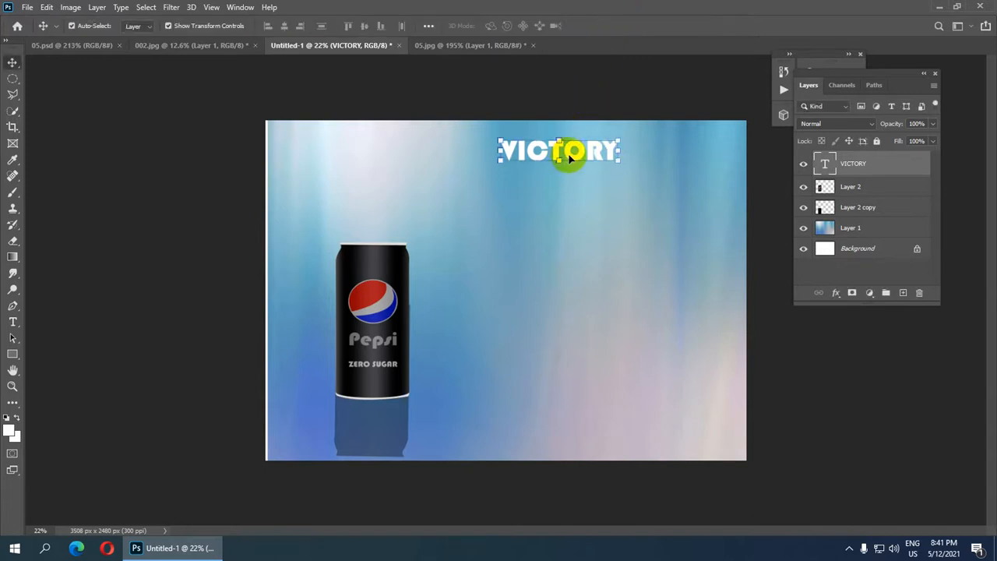
- Duplicate the VICTORY text just below the original and change the copy's wording to TASITES
drag(571, 151, 579, 197)
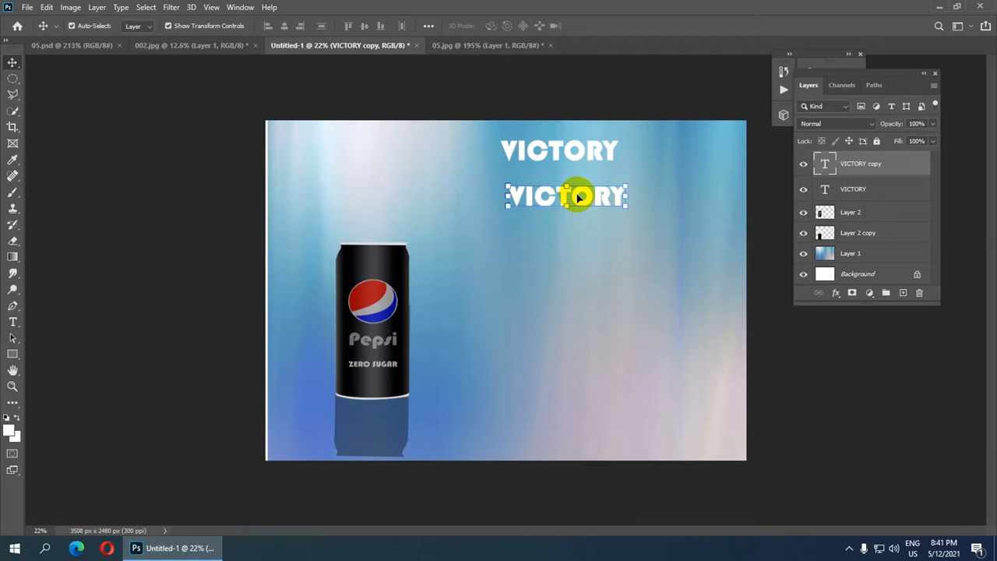
double_click(578, 197)
drag(477, 203, 668, 202)
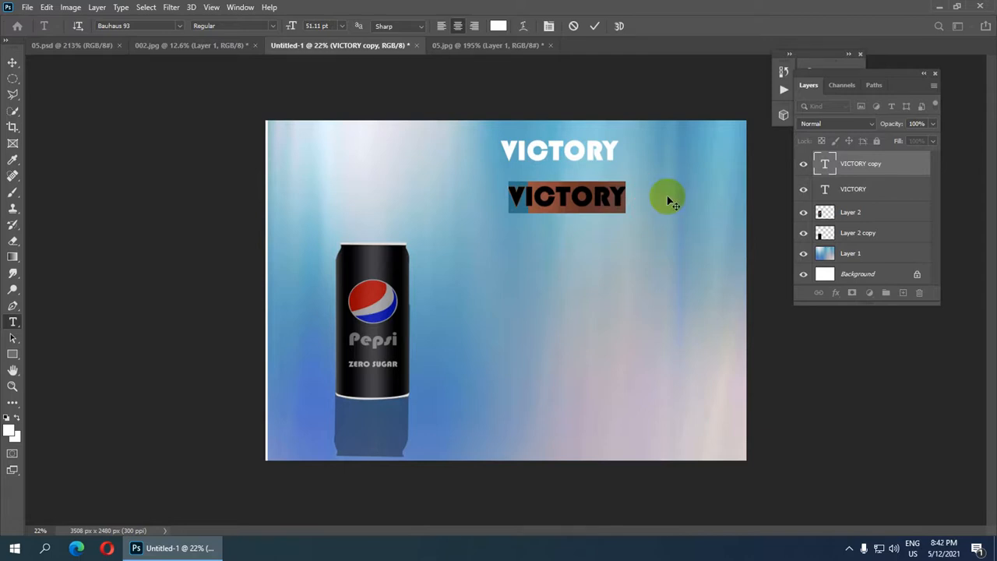
text(TAS)
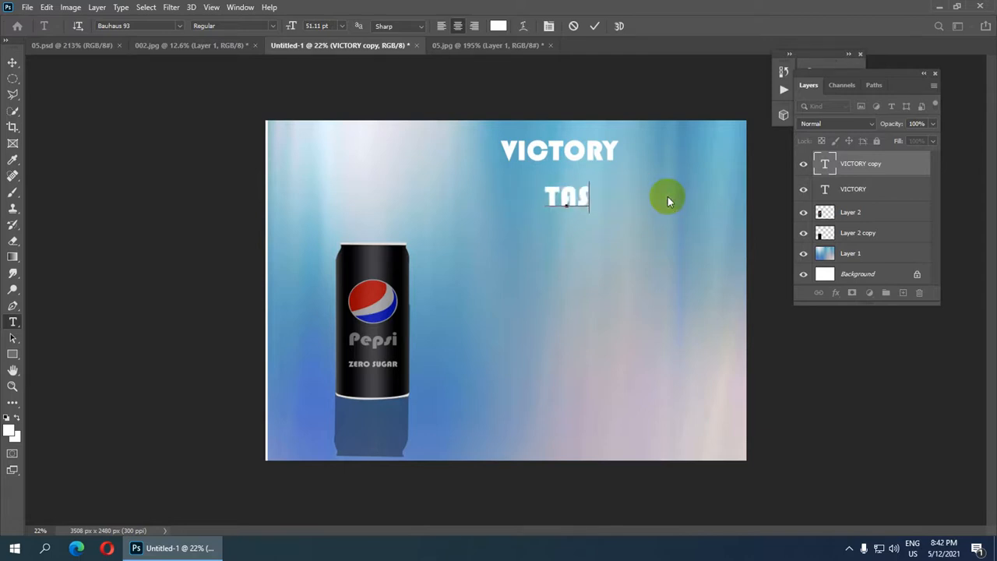
text(ITES)
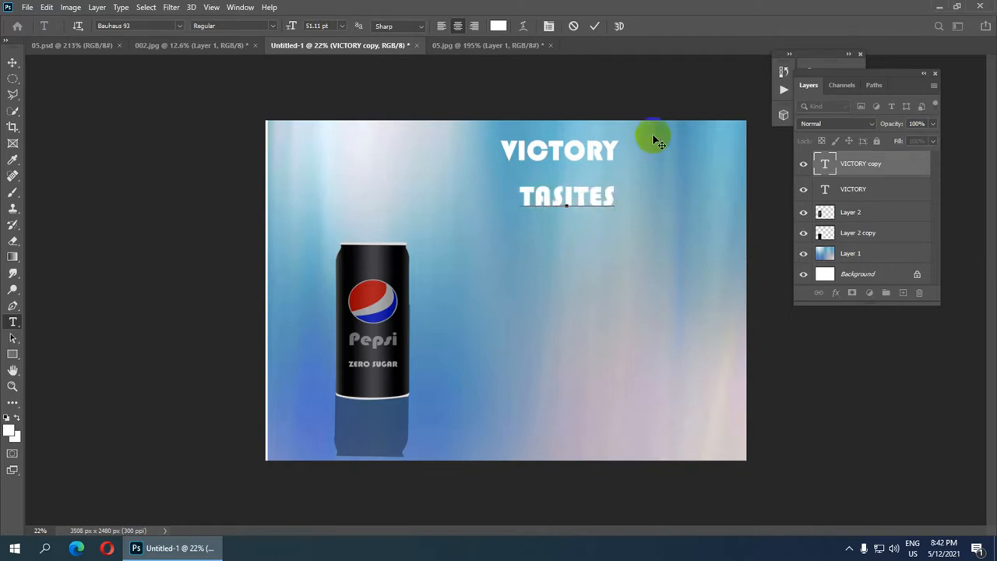
click(595, 34)
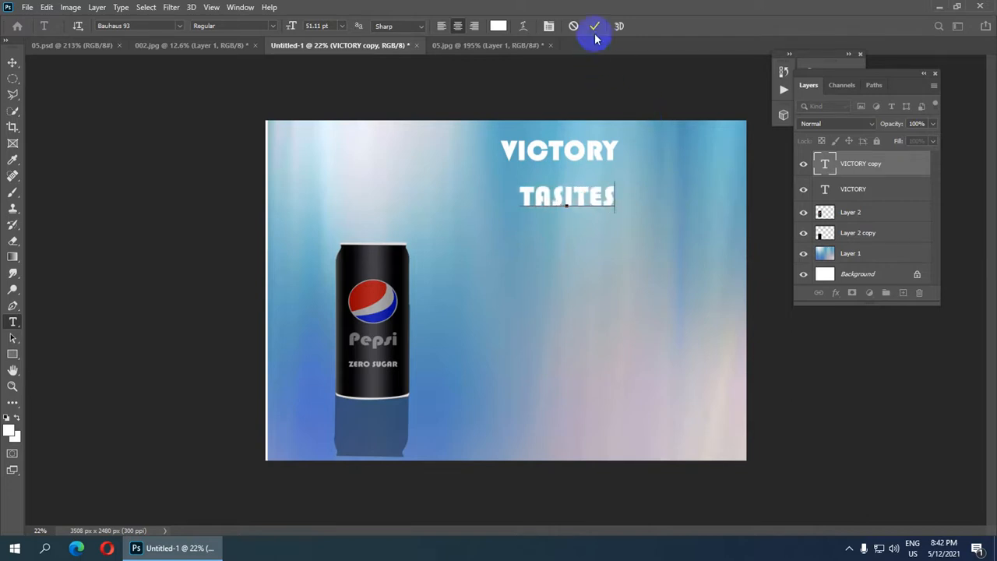
- Nudge the TASITES text slightly left so it sits centred beneath VICTORY
scroll(581, 266, up, 1)
key(v)
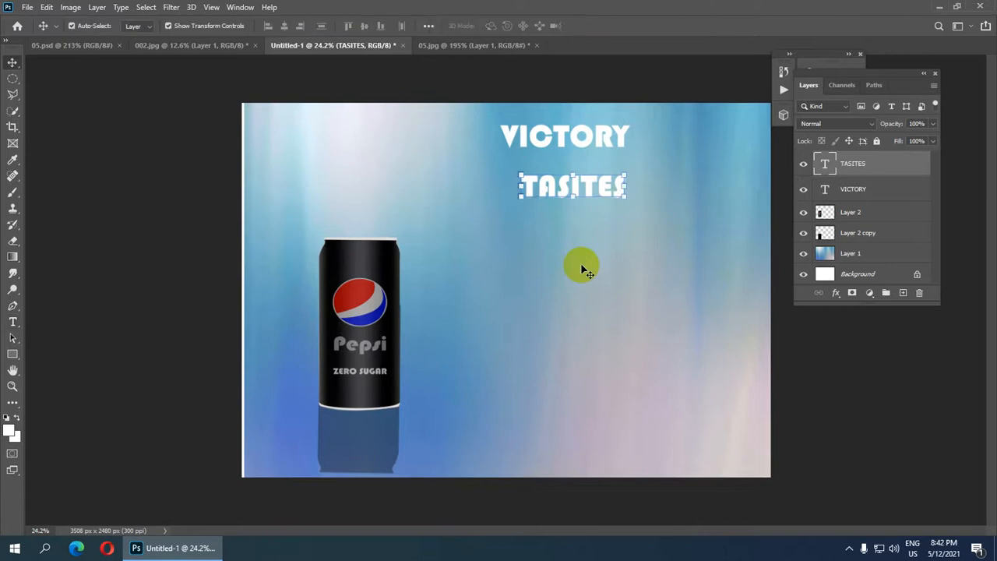
key(Left)
key(Left)
key(Left)
key(Left)
key(Left)
key(Left)
key(Left)
key(Left)
key(Left)
key(Left)
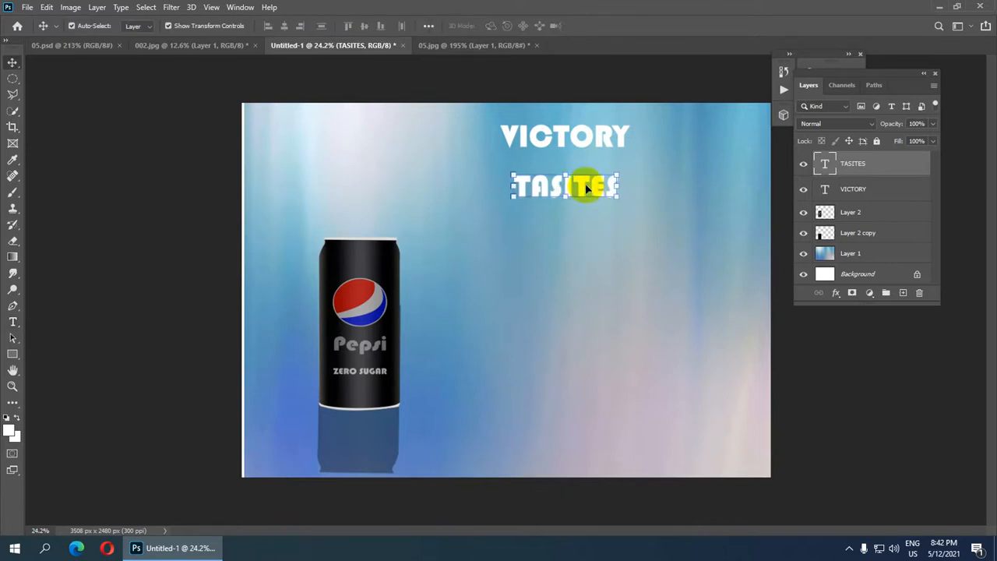
- Duplicate the TASITES text just below the original
drag(585, 183, 591, 214)
scroll(590, 226, up, 2)
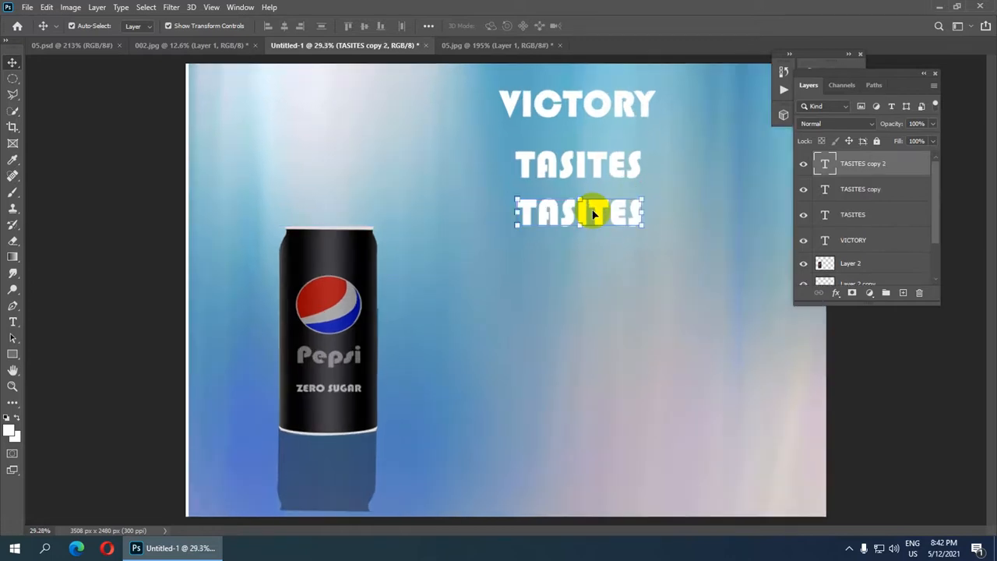
scroll(591, 215, up, 1)
double_click(591, 215)
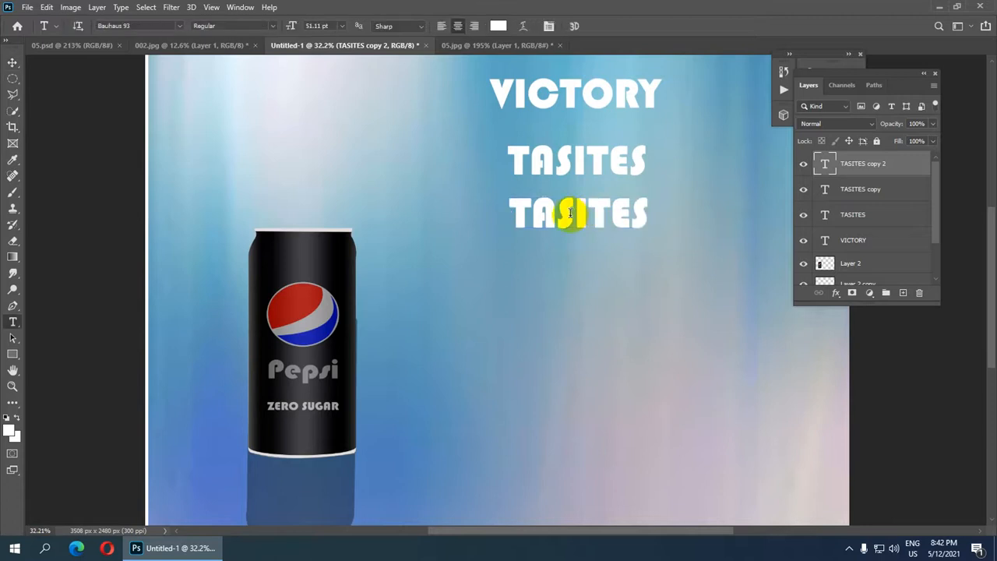
drag(509, 214, 741, 228)
text(SKI)
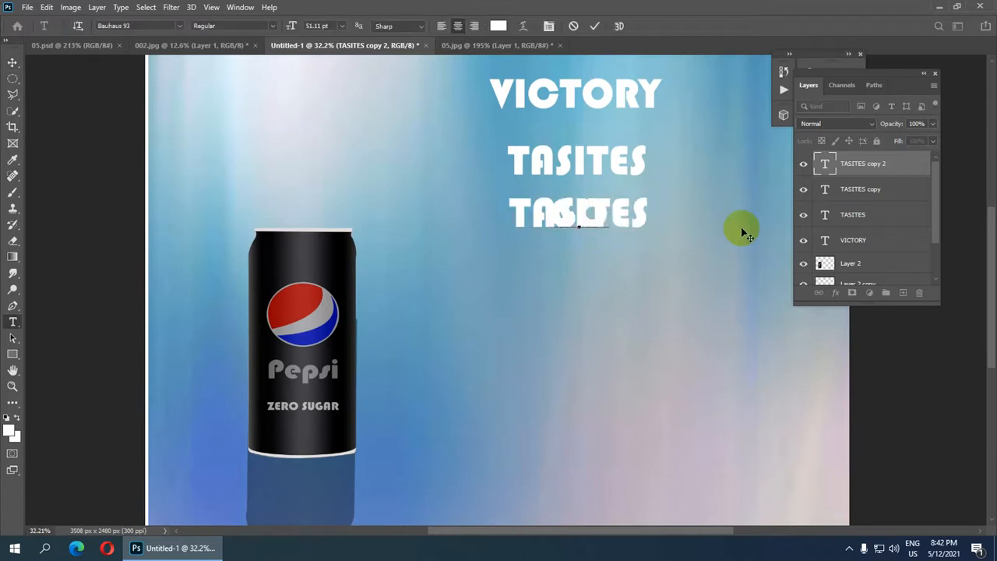
click(574, 26)
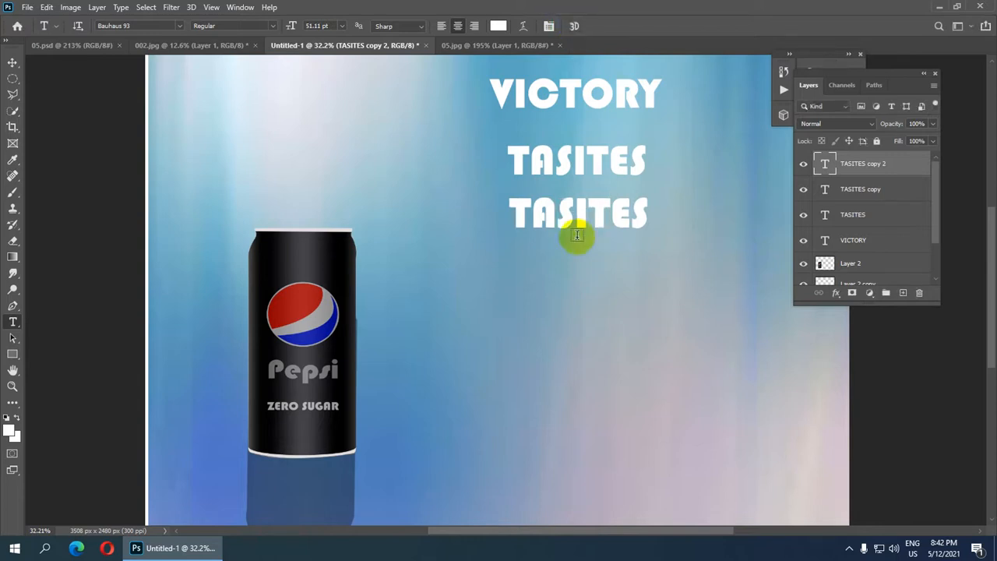
- Keep a single TASITES copy below the original and change its wording to GOOD
drag(514, 212, 769, 213)
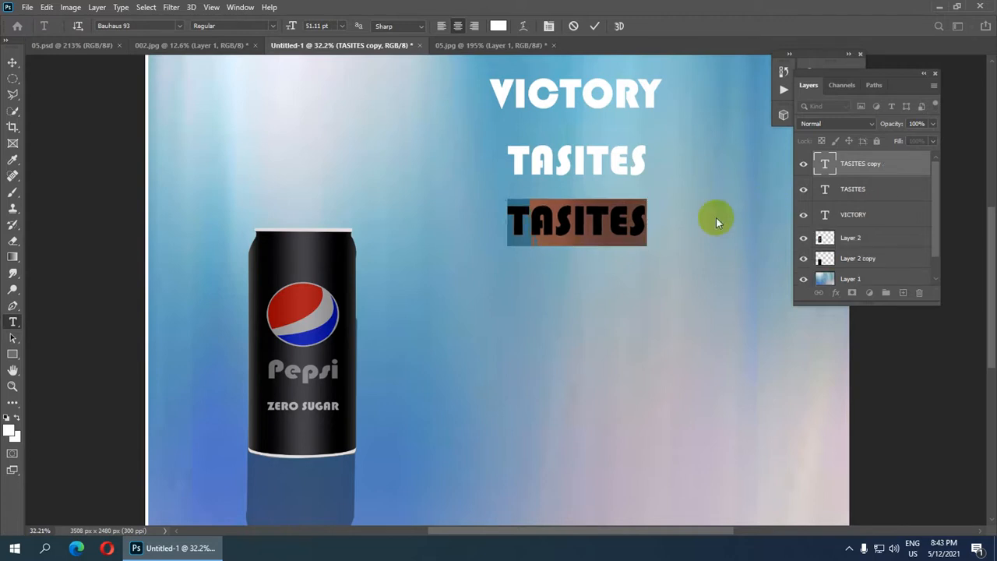
text(GOOD)
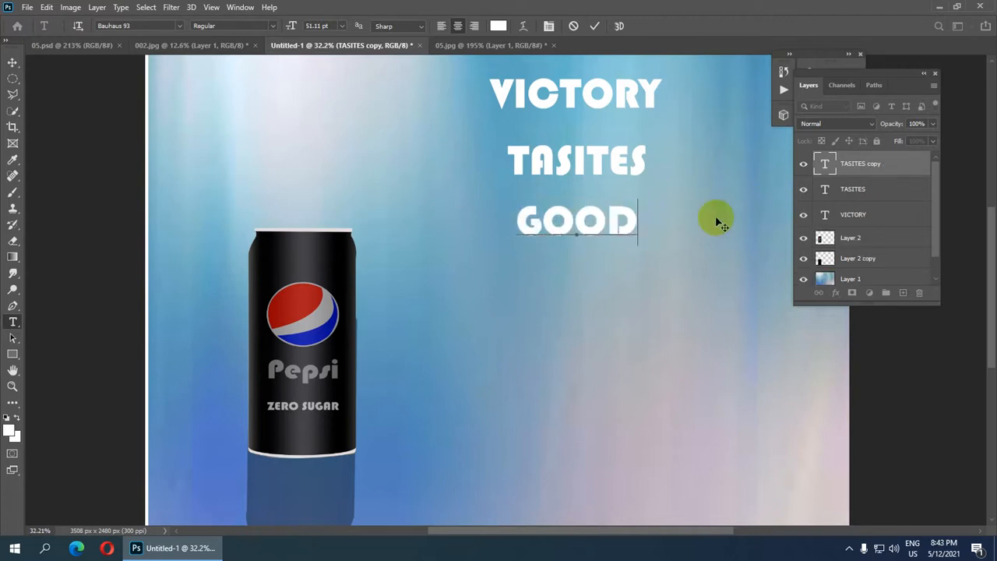
click(592, 25)
scroll(545, 211, down, 3)
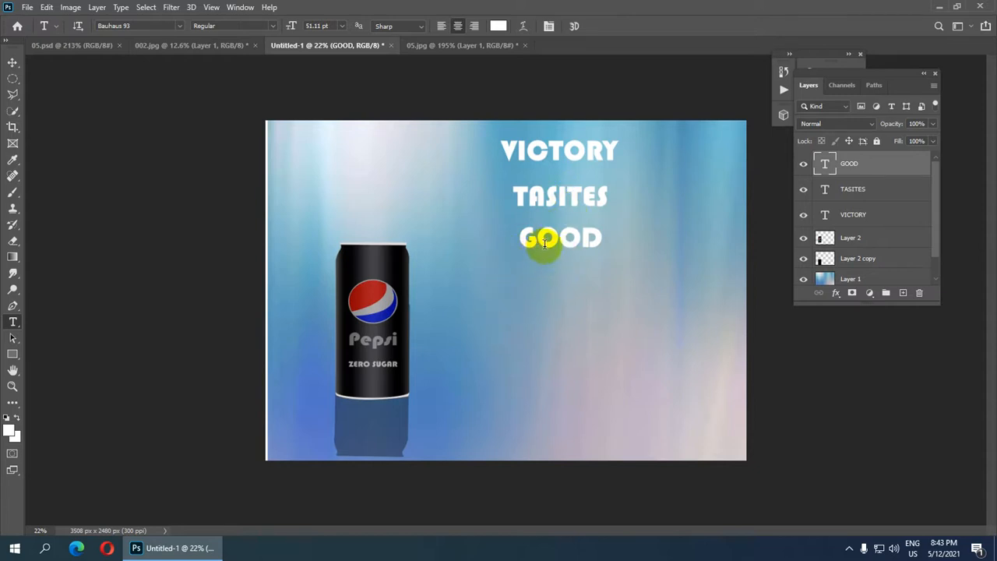
- Duplicate the GOOD text just below the original and set the copy's font size to 30 pt
key(v)
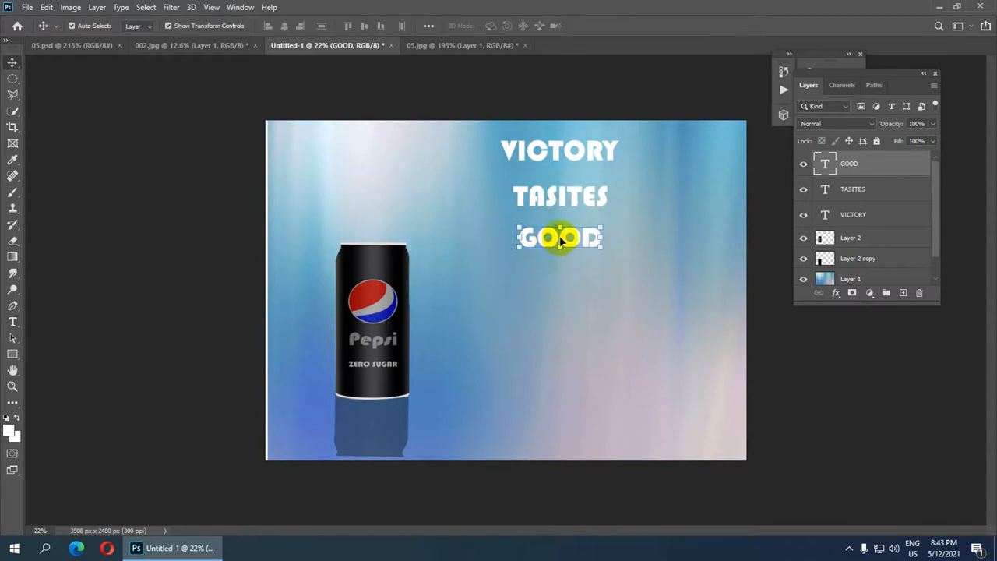
drag(563, 232, 564, 277)
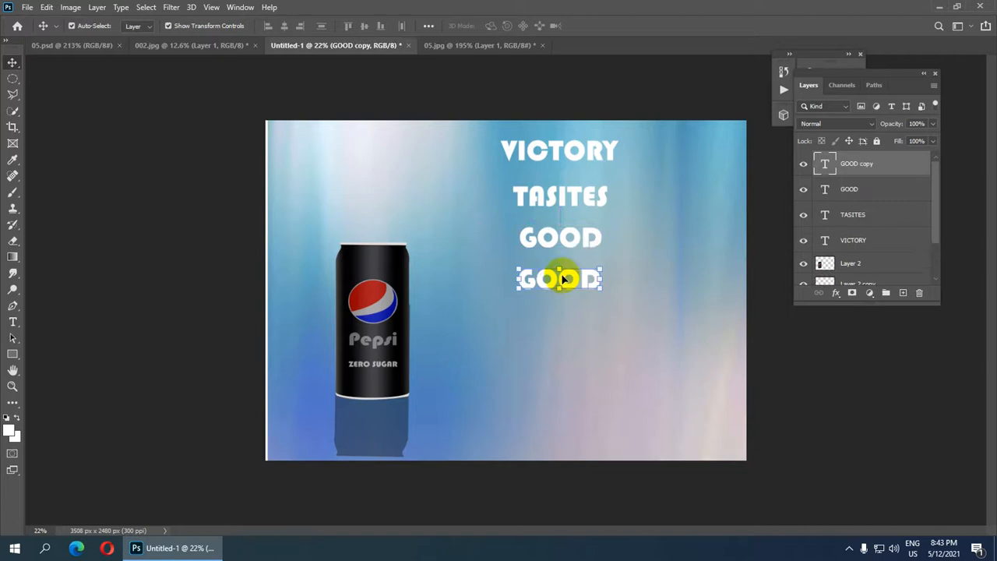
scroll(564, 278, up, 1)
double_click(567, 279)
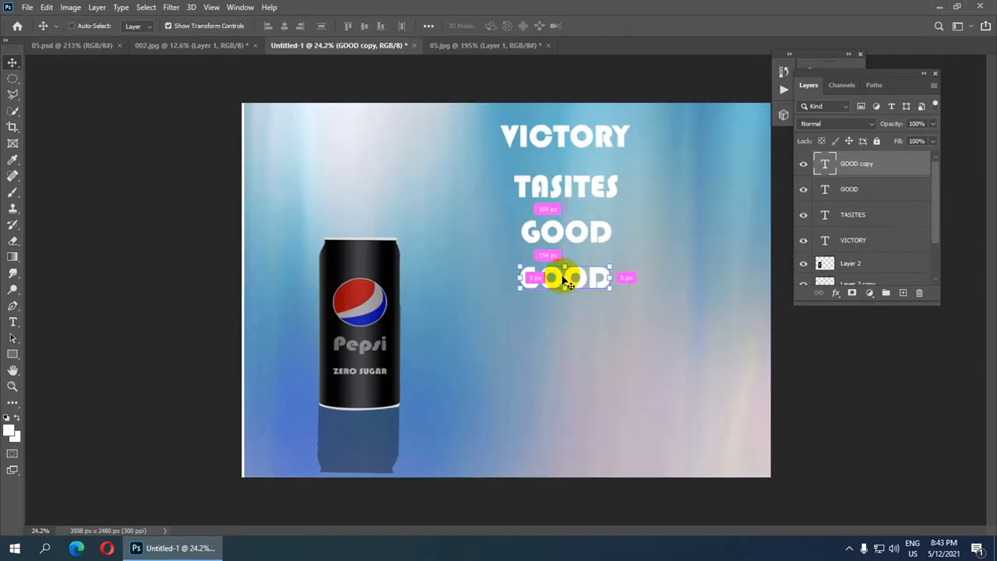
scroll(568, 279, up, 2)
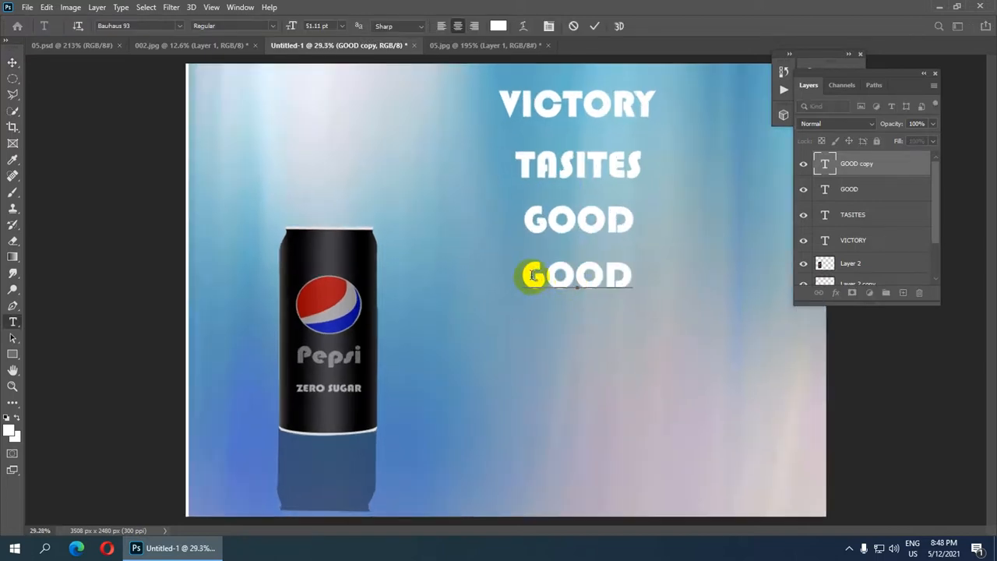
drag(535, 291, 735, 245)
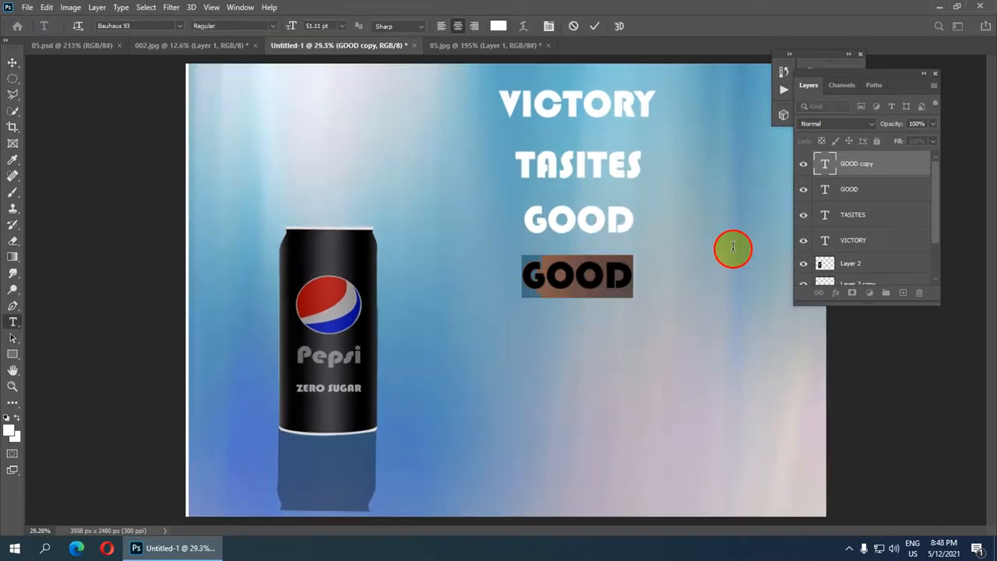
click(330, 25)
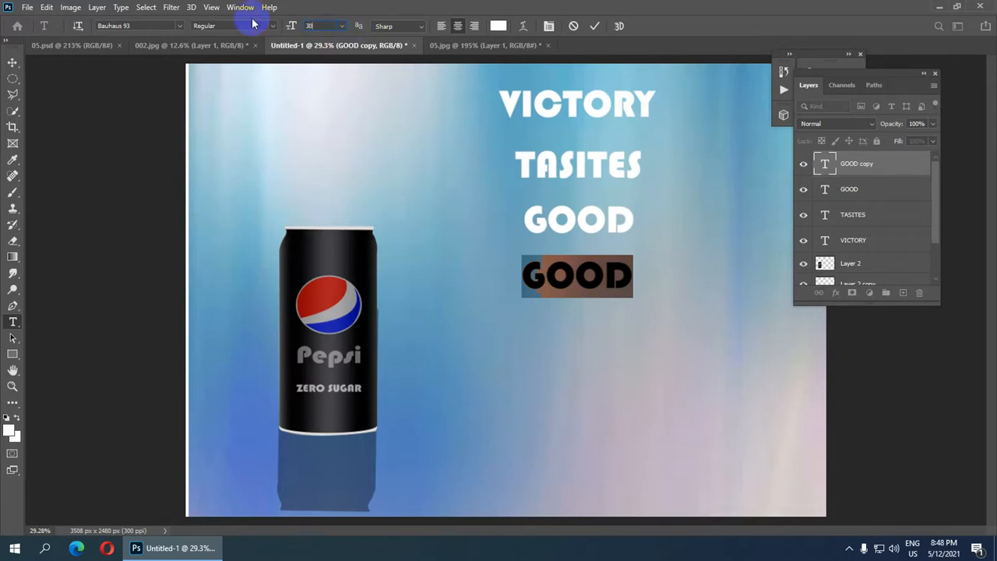
key(Return)
scroll(597, 273, up, 5)
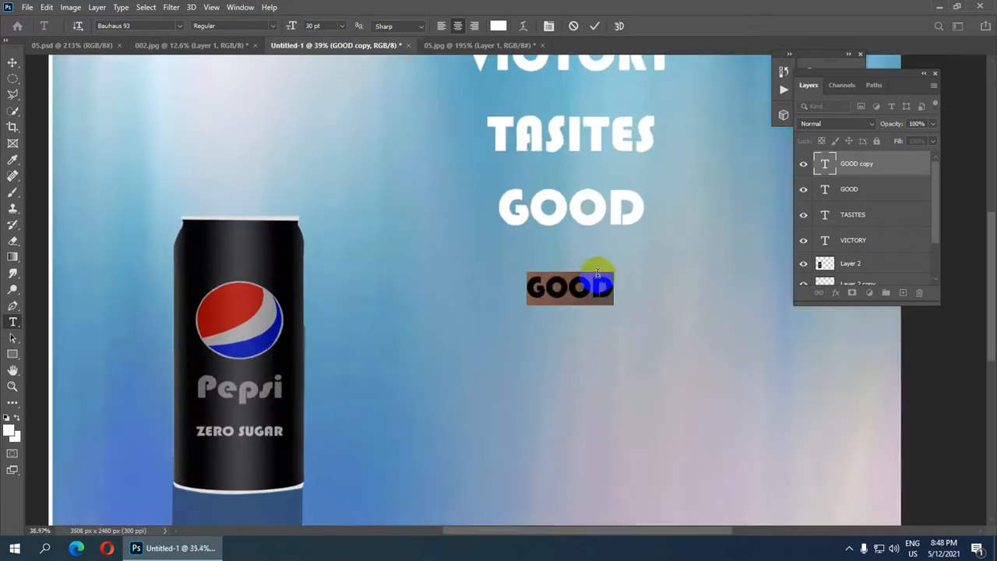
scroll(597, 273, up, 1)
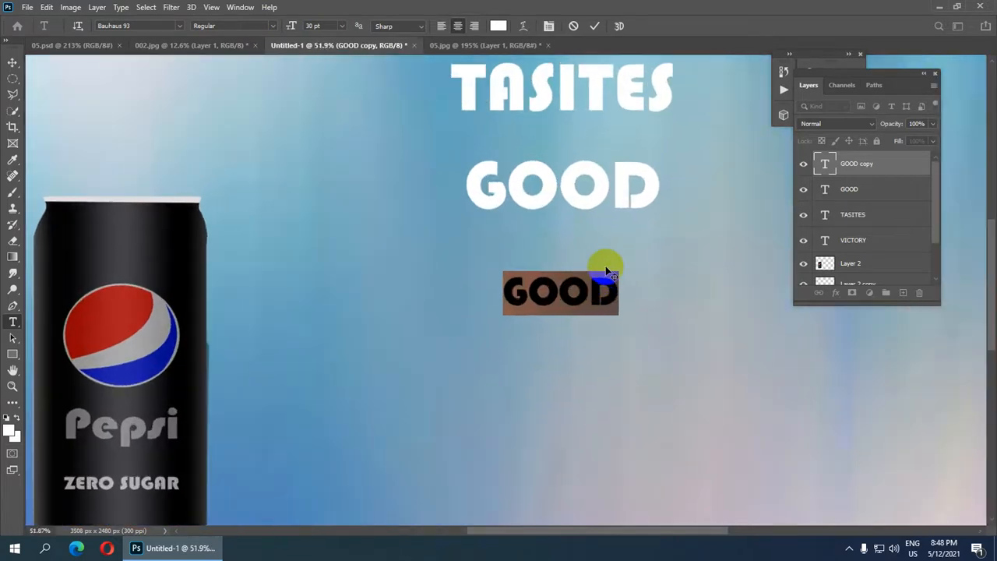
- Change the wording of the smaller GOOD copy to 55.8% PREFER THE
text(55.)
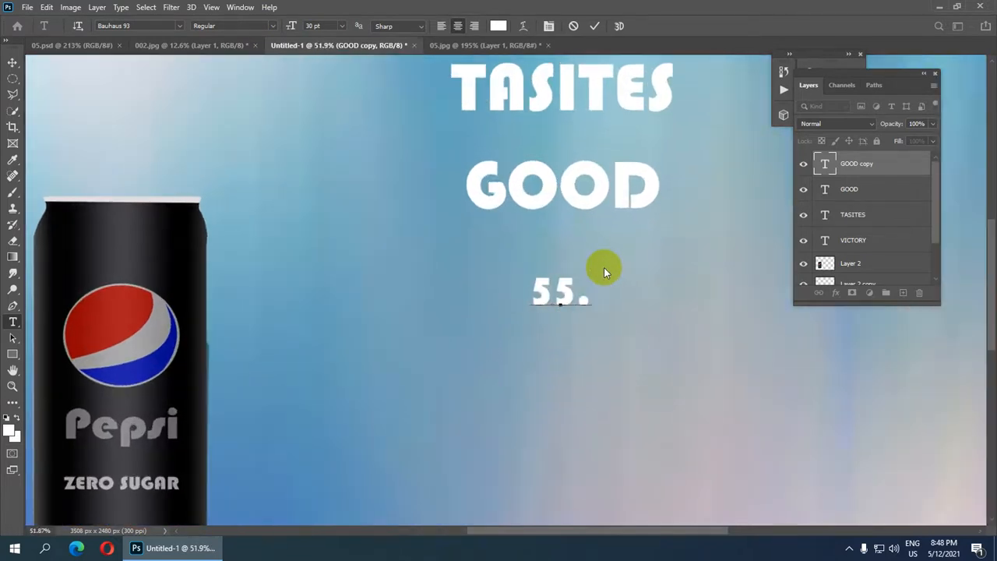
text(%)
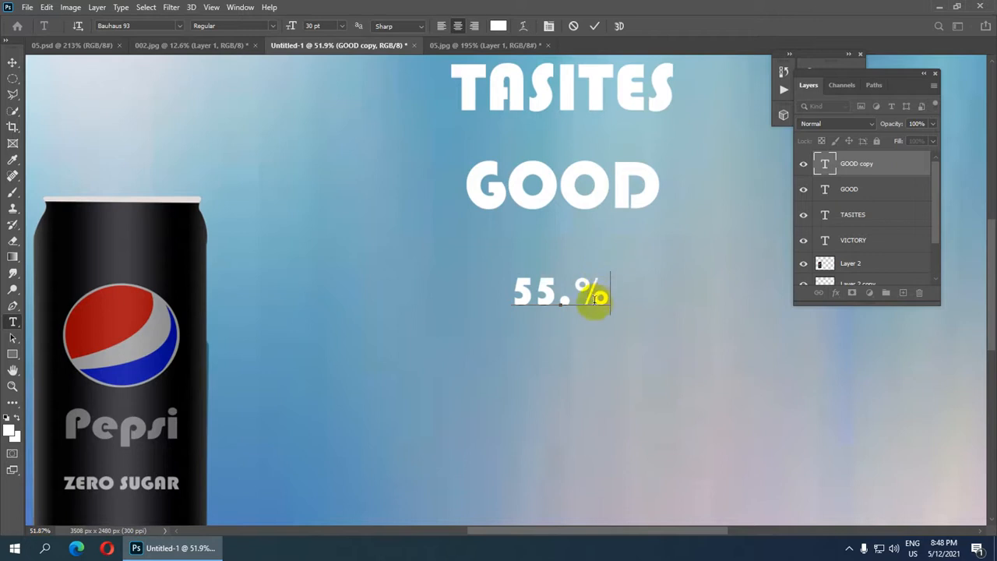
drag(572, 291, 671, 300)
text(8)
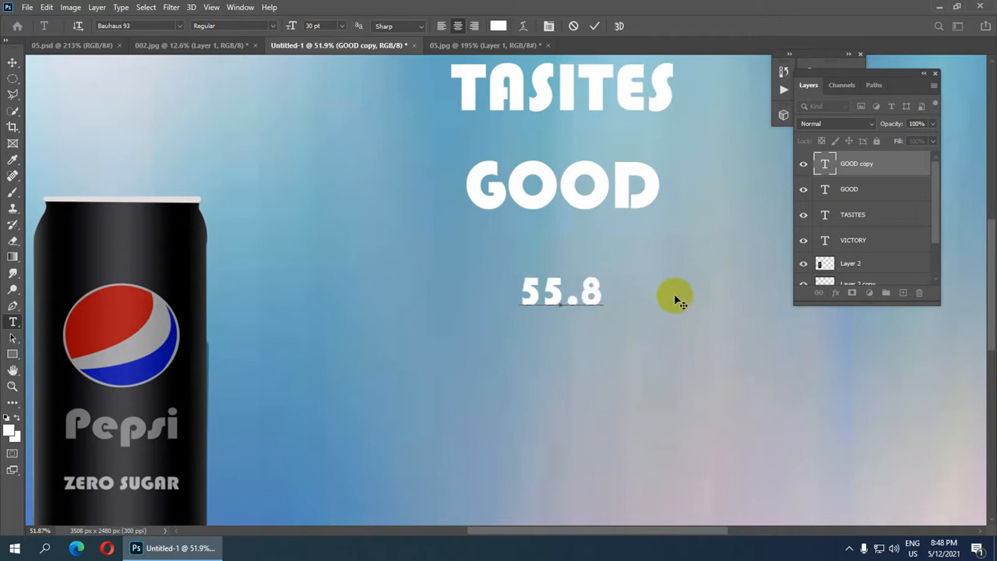
text(% )
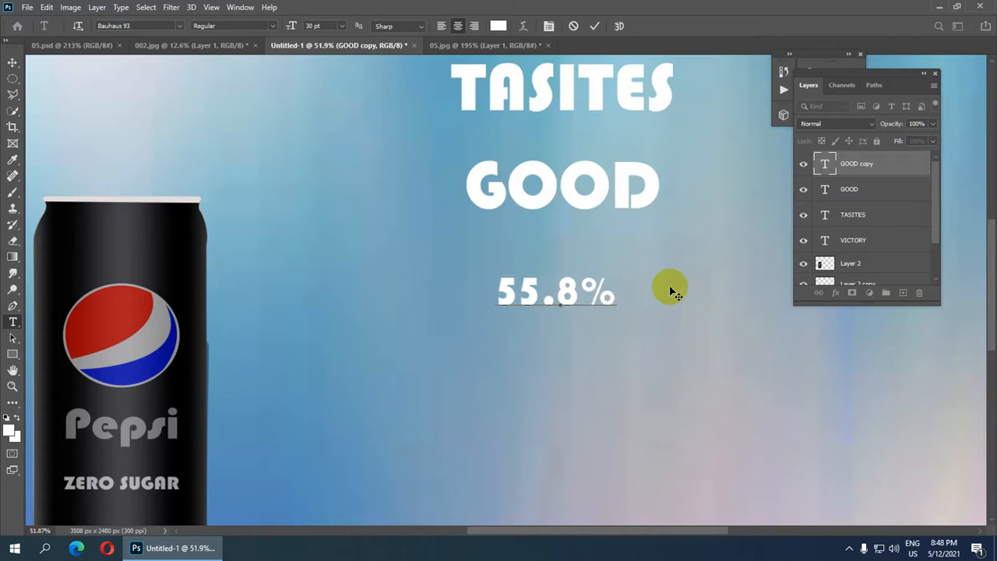
text(P)
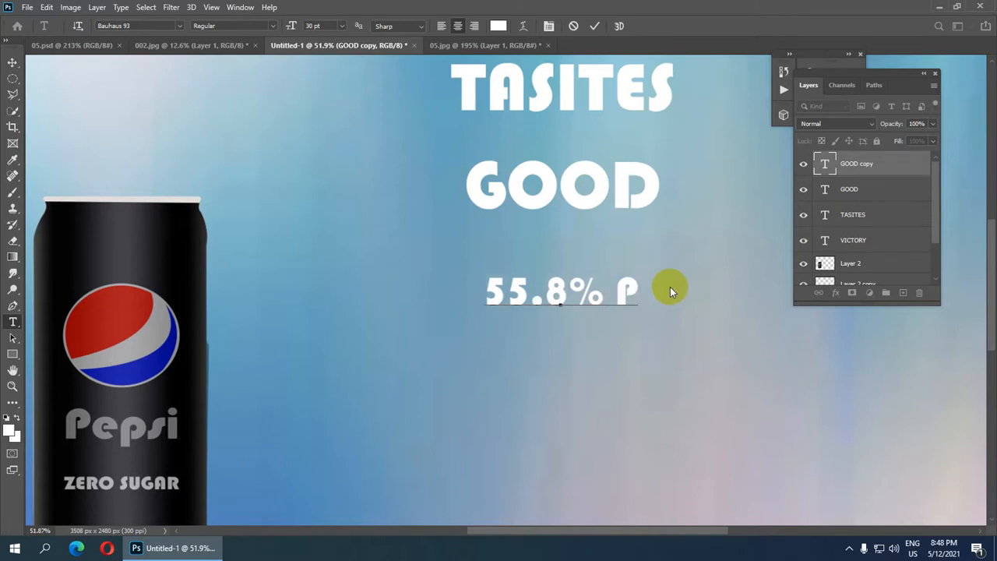
text(RE)
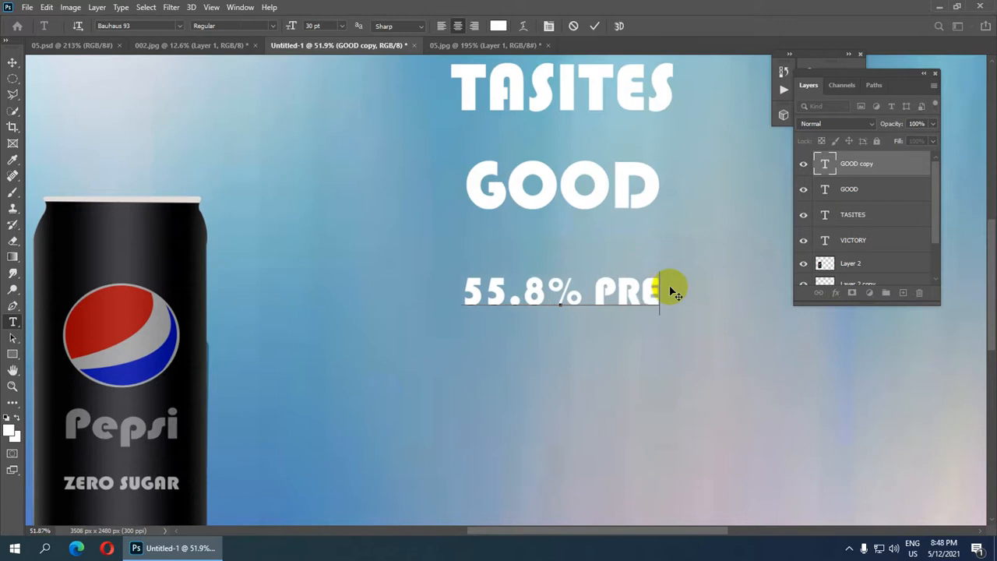
text(FER)
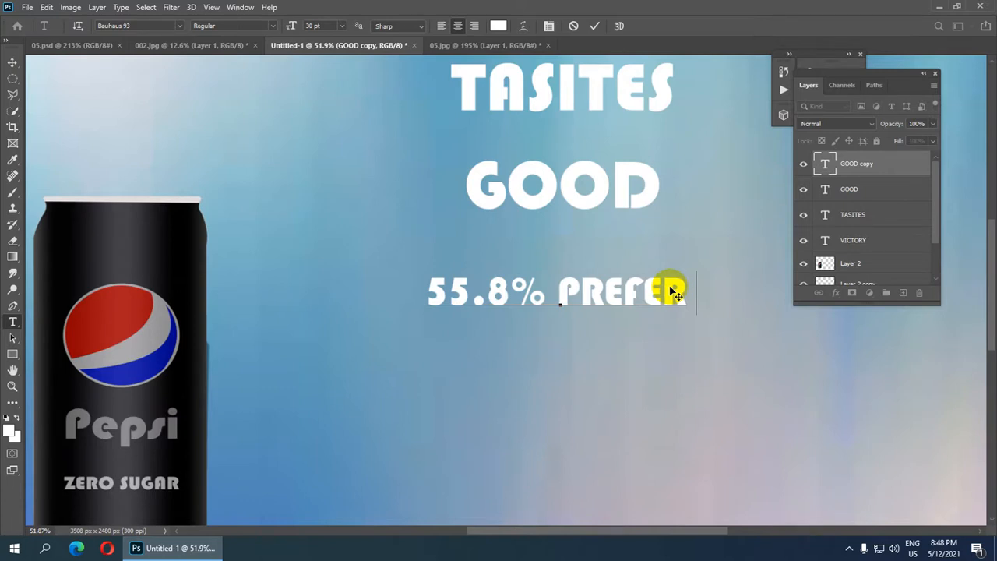
text( THE)
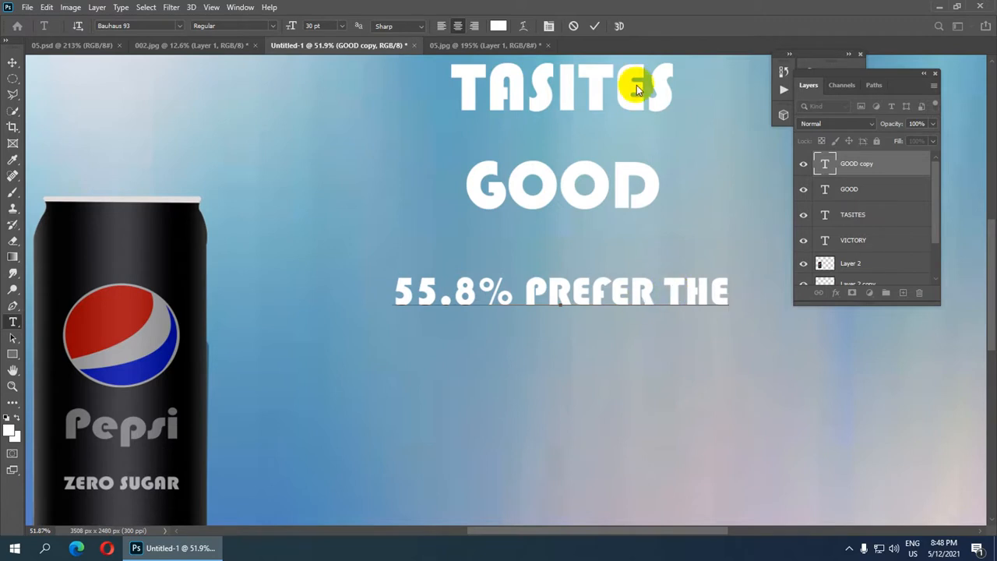
click(594, 25)
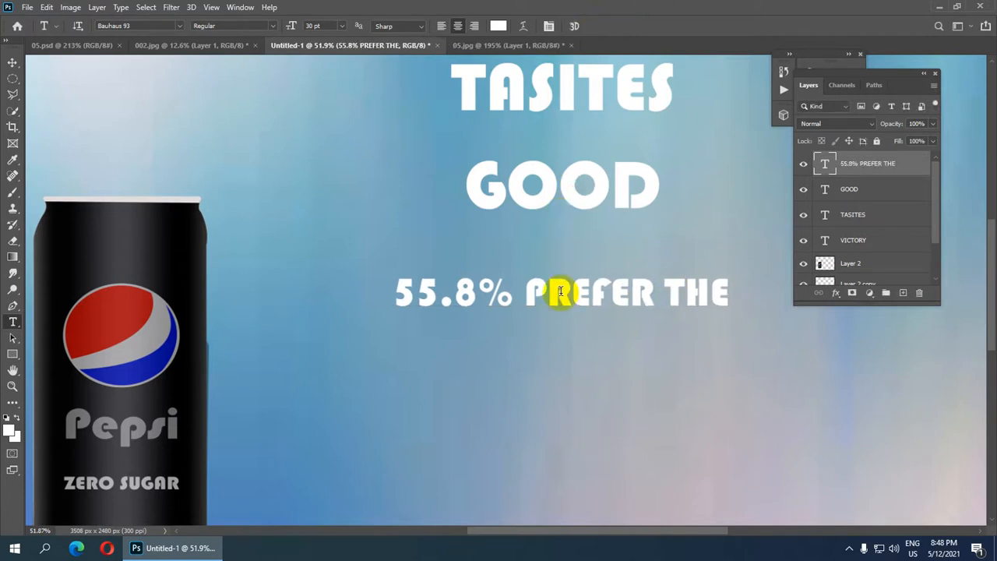
- Duplicate the 55.8% PREFER THE text just below the original
key(v)
scroll(570, 272, down, 2)
scroll(571, 269, down, 1)
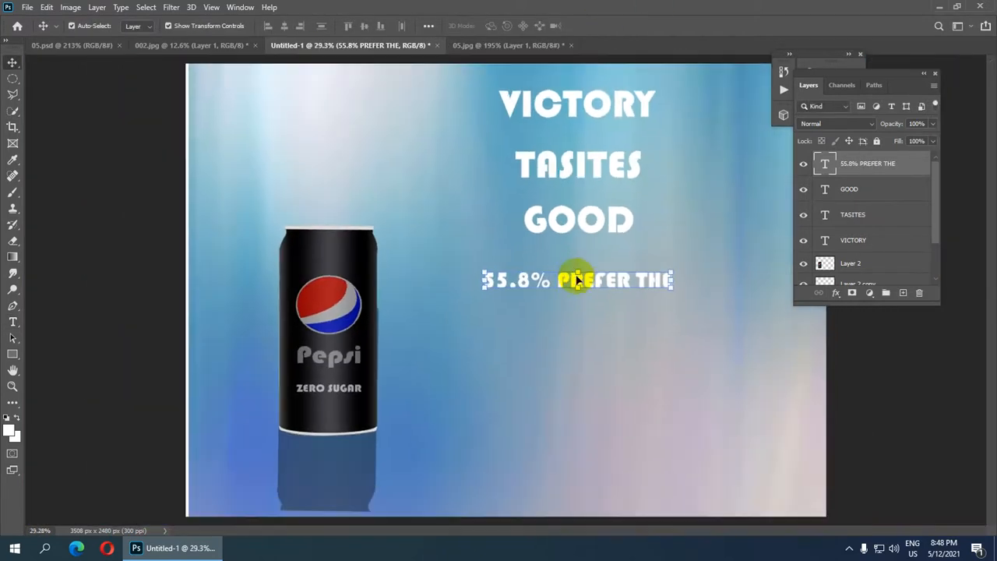
drag(593, 288, 601, 321)
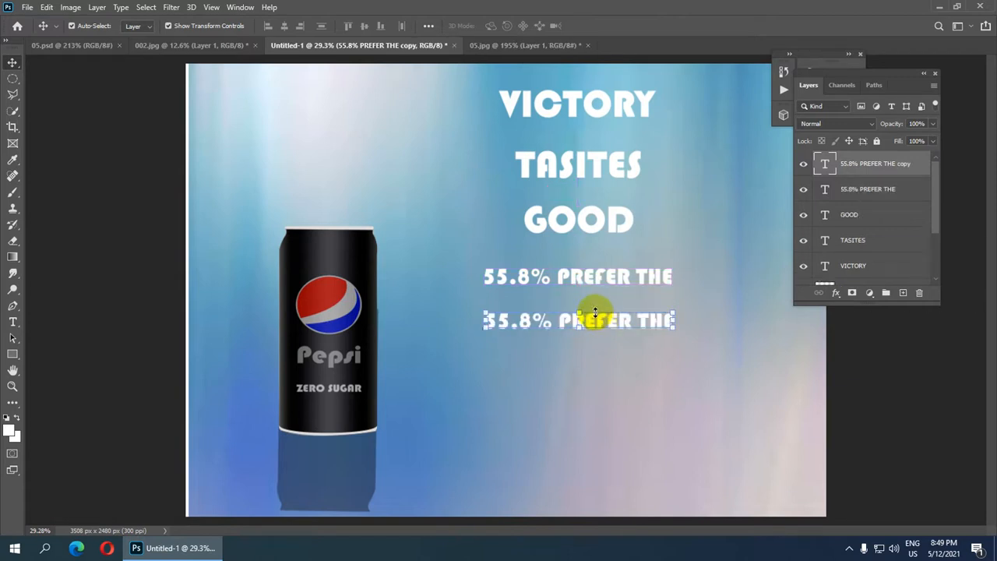
- Change the wording of the lower 55.8% PREFER THE copy to GREAT TASTE OF
key(t)
click(545, 319)
click(483, 320)
drag(482, 321, 889, 329)
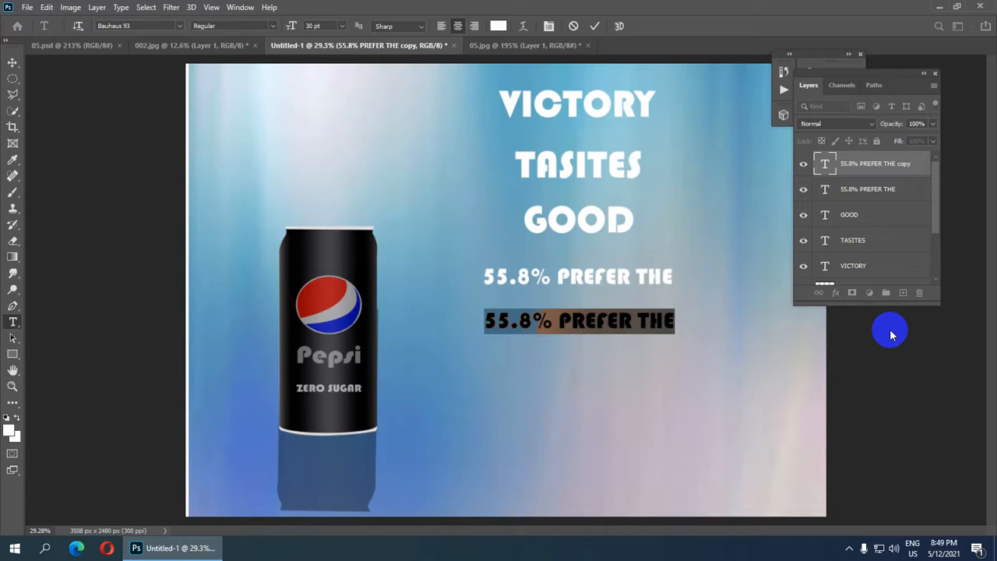
text(GR)
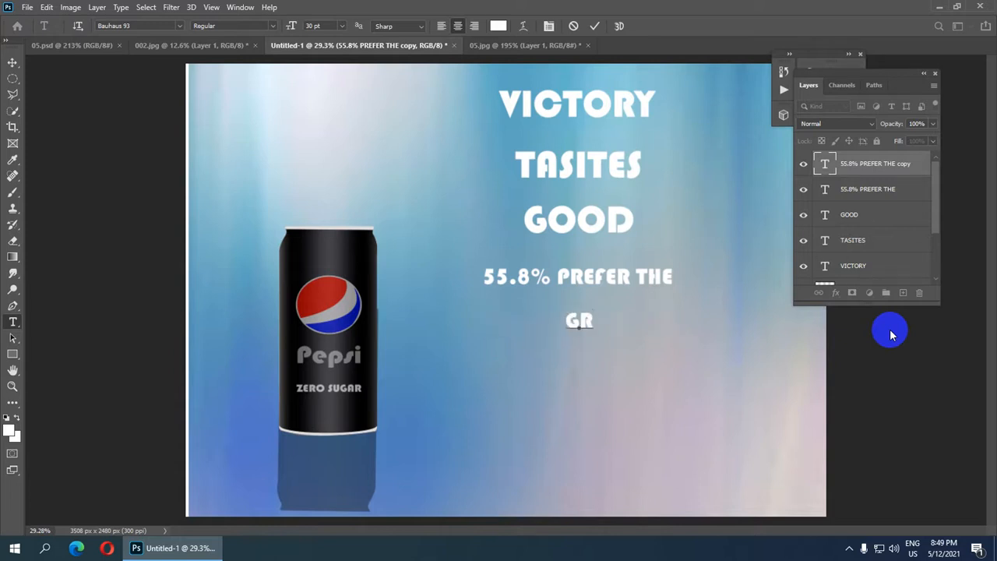
text(EAT)
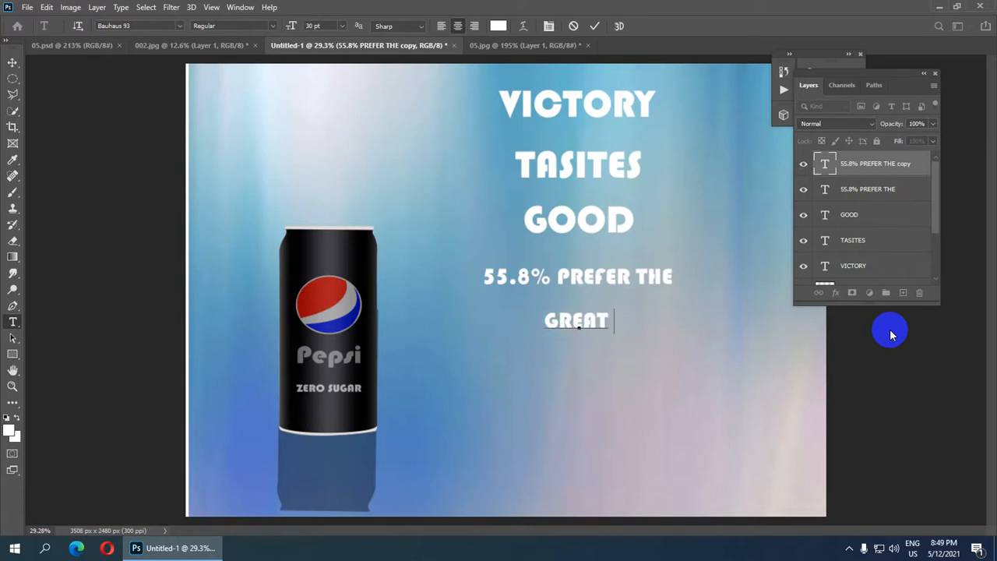
text( TASTE)
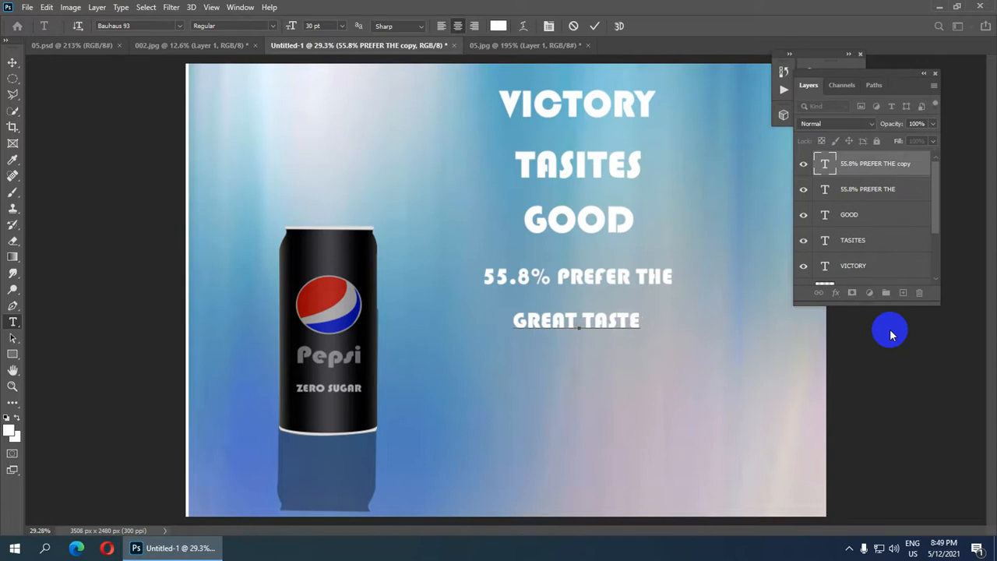
scroll(545, 327, down, 2)
text(OF)
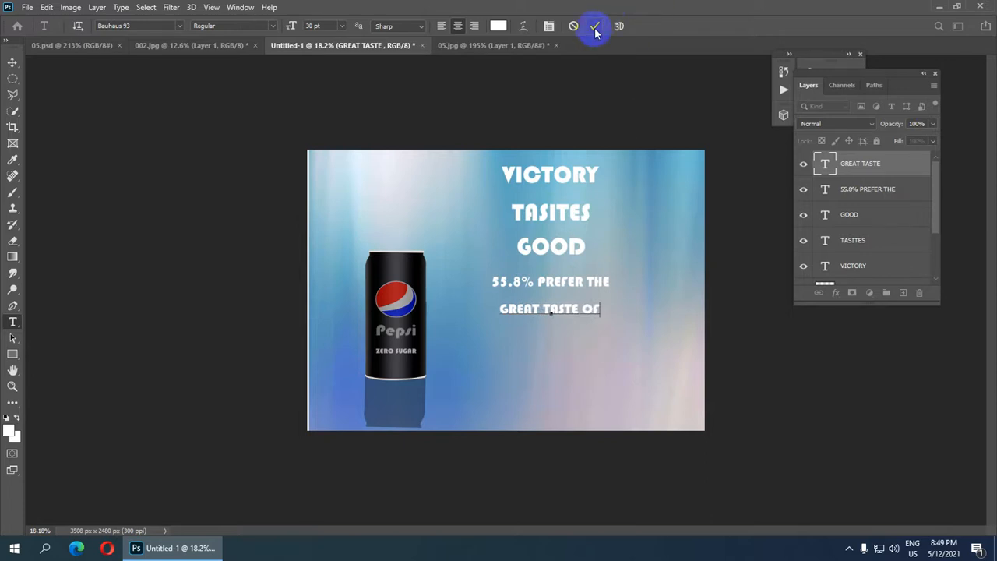
click(595, 29)
scroll(597, 223, up, 2)
scroll(583, 130, down, 2)
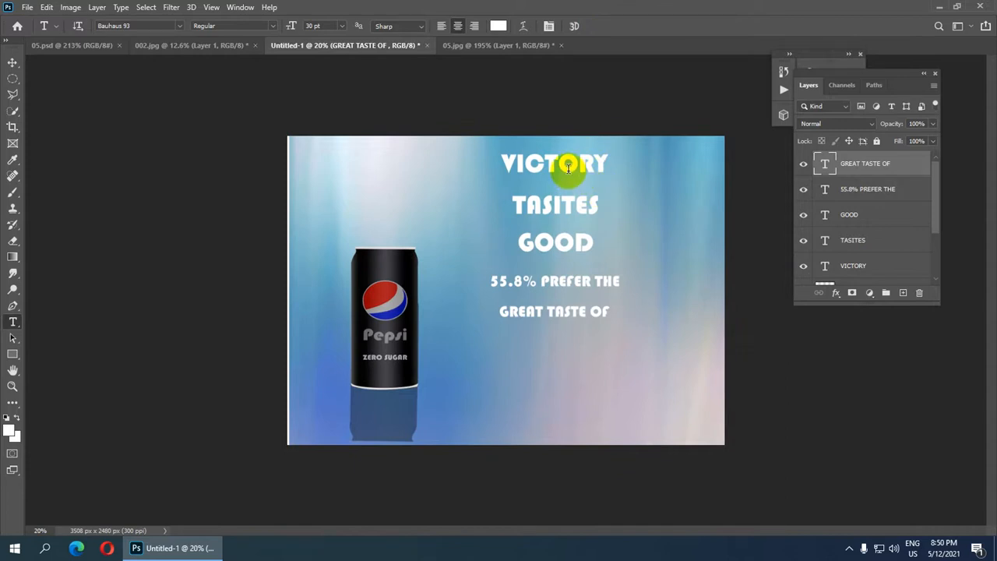
- Enlarge the VICTORY text to about 149% and centre it above TASITES
key(v)
click(568, 166)
scroll(853, 272, down, 1)
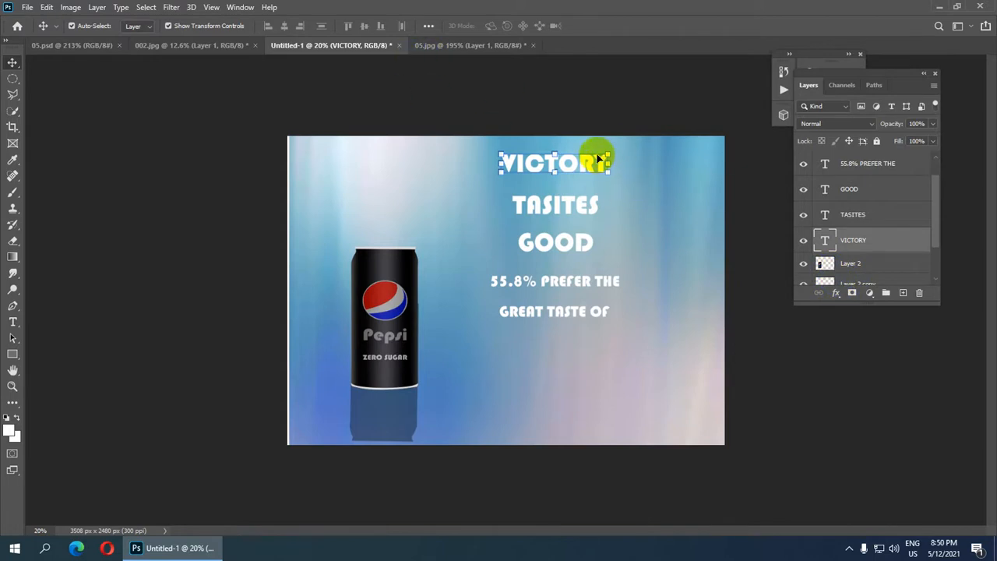
drag(607, 151, 663, 138)
drag(571, 156, 553, 162)
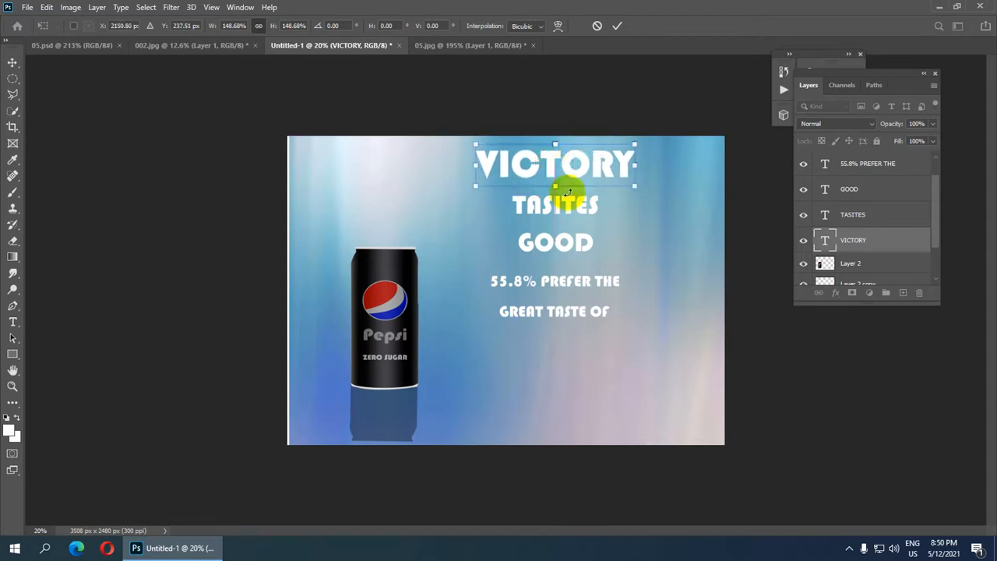
click(616, 26)
- Enlarge the TASITES text to about 146%, keeping it centred beneath VICTORY
click(574, 205)
mouse_move(597, 195)
mouse_down()
mouse_move(639, 176)
mouse_move(556, 201)
mouse_move(569, 209)
mouse_up()
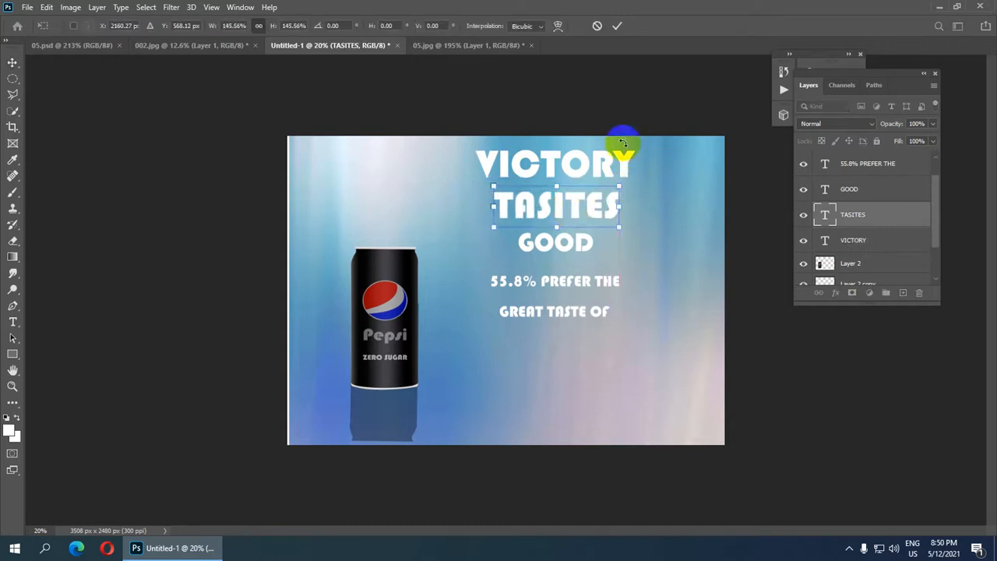
click(617, 27)
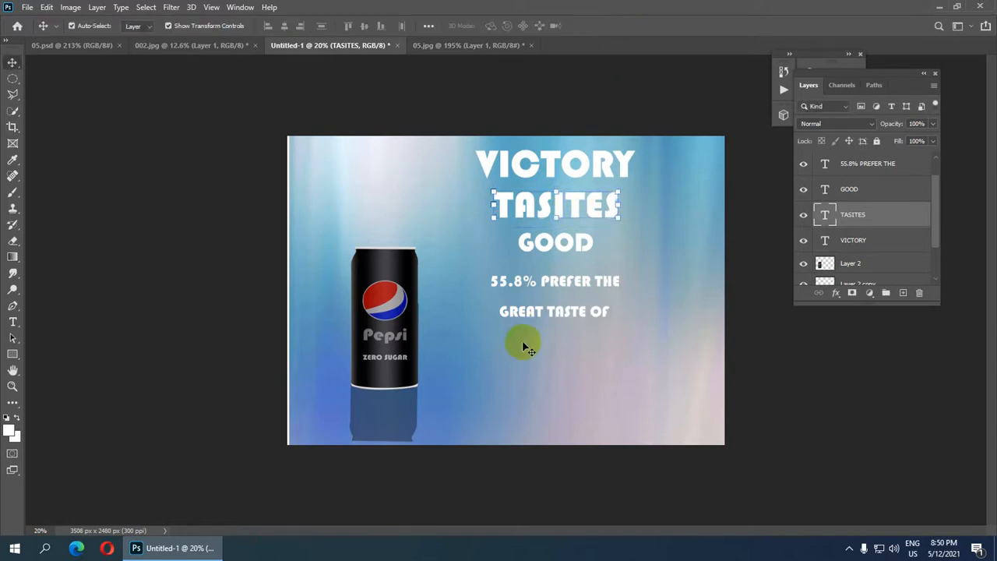
- Enlarge the GOOD text to about 155%, move it lower, and shift TASITES down midway between VICTORY and GOOD
click(567, 241)
drag(592, 232, 634, 213)
click(582, 238)
drag(582, 238, 566, 261)
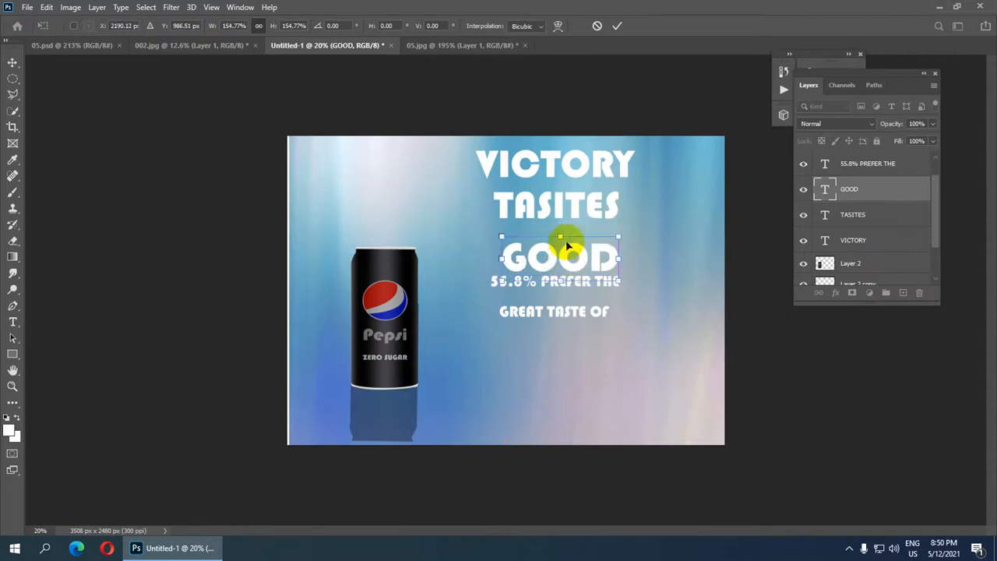
click(617, 31)
click(567, 203)
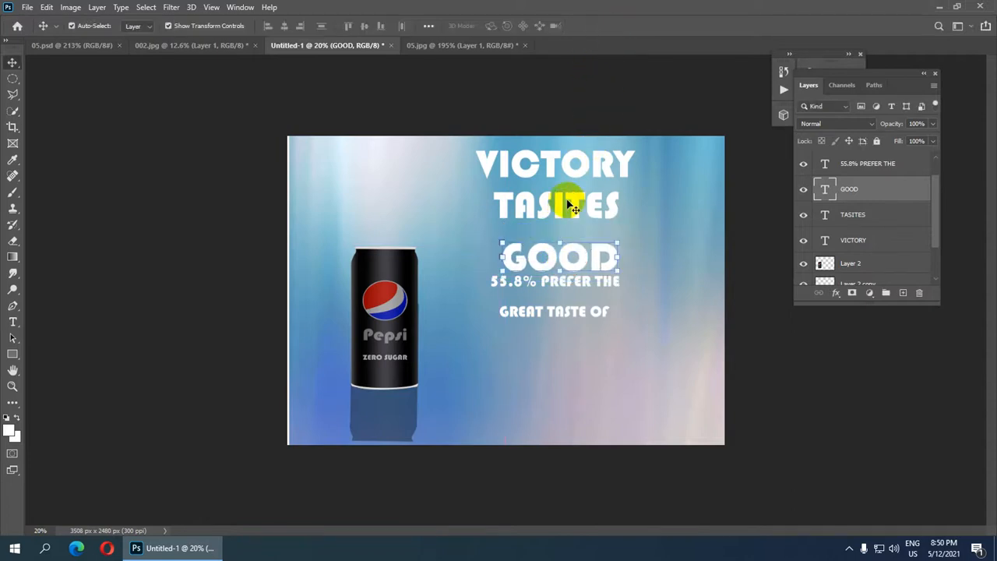
drag(569, 205, 570, 208)
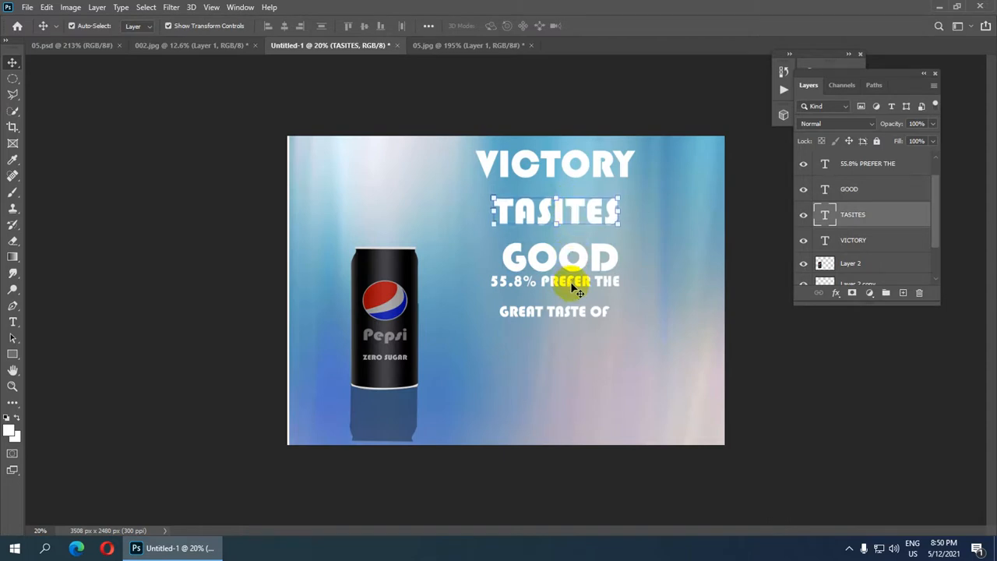
- Enlarge the 55.8% PREFER THE text to about 144% and place it roughly centred just below GOOD
click(573, 285)
drag(620, 274, 675, 221)
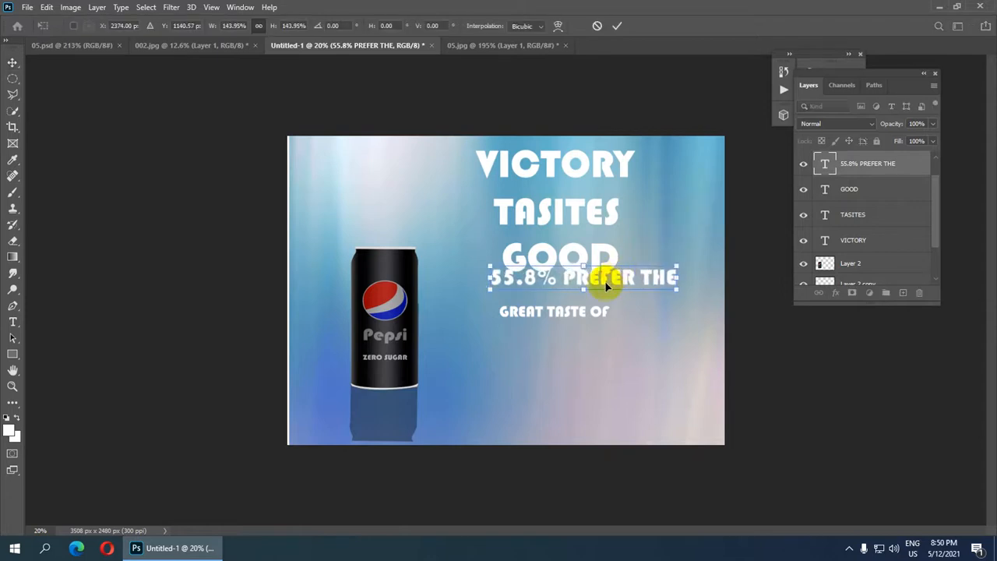
mouse_move(606, 287)
mouse_down()
mouse_move(598, 298)
mouse_move(614, 293)
mouse_up()
key(Down)
key(Down)
key(Down)
key(Down)
key(Down)
key(Down)
key(Down)
key(Down)
key(Down)
key(Down)
key(Down)
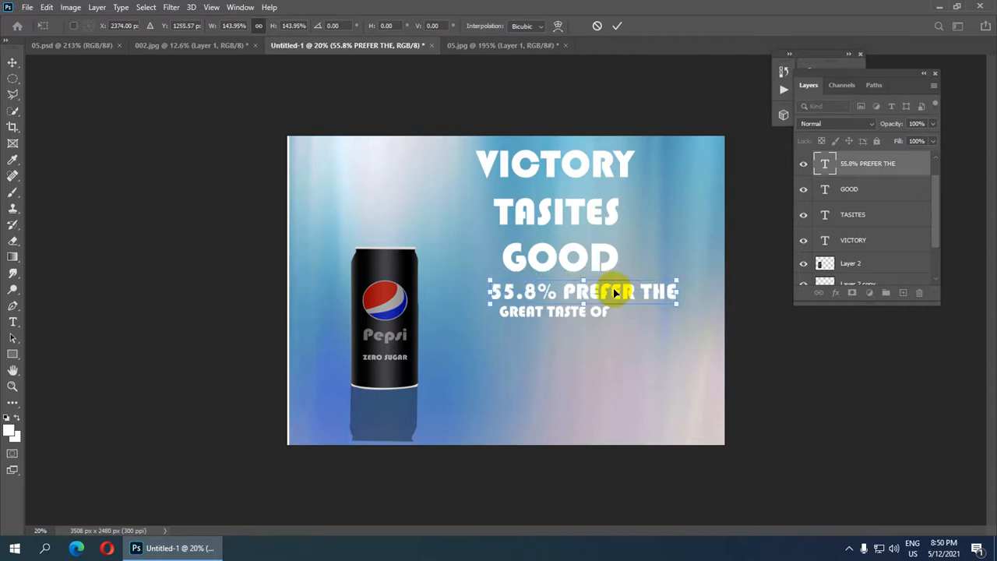
key(Down)
key(Down)
key(Down)
key(Left)
key(Left)
key(Left)
key(Left)
key(Left)
key(Left)
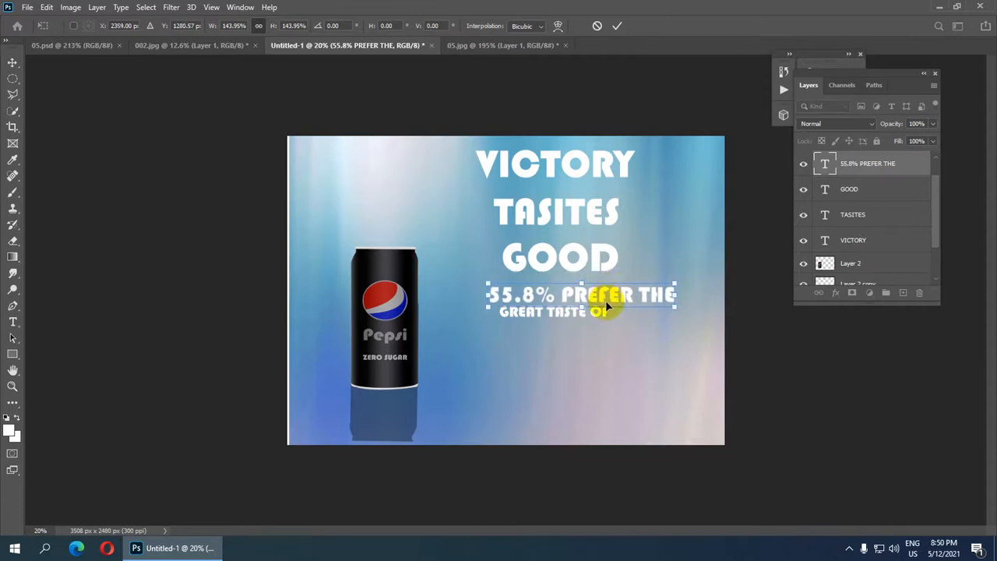
key(Left)
key(Left)
key(Left)
key(Left)
key(Left)
key(Left)
key(Left)
key(Left)
key(Left)
key(Left)
key(Left)
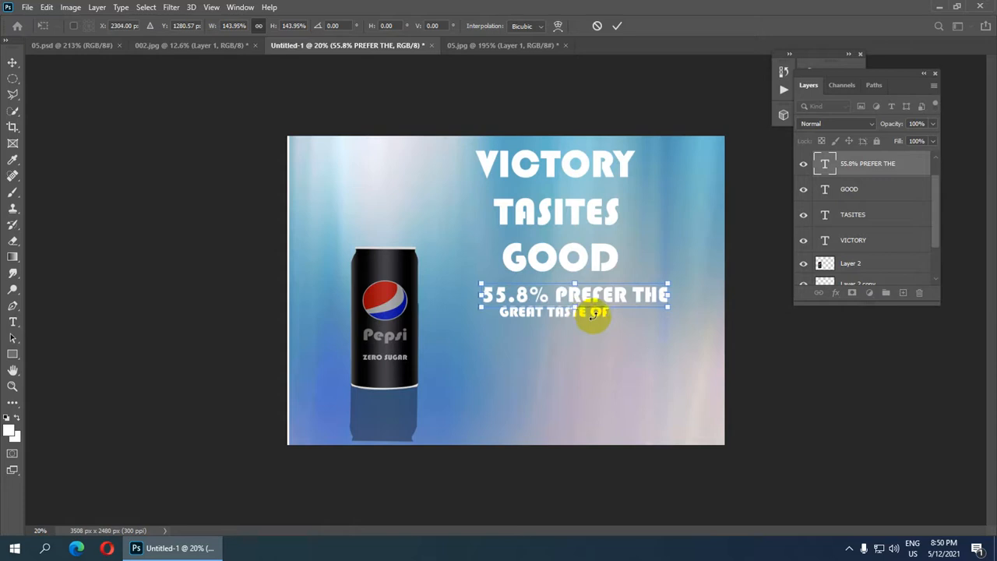
key(Left)
key(Left)
key(Left)
key(Left)
key(Left)
key(Left)
key(Left)
key(Left)
key(Left)
key(Down)
key(Down)
key(Down)
key(Down)
key(Down)
key(Down)
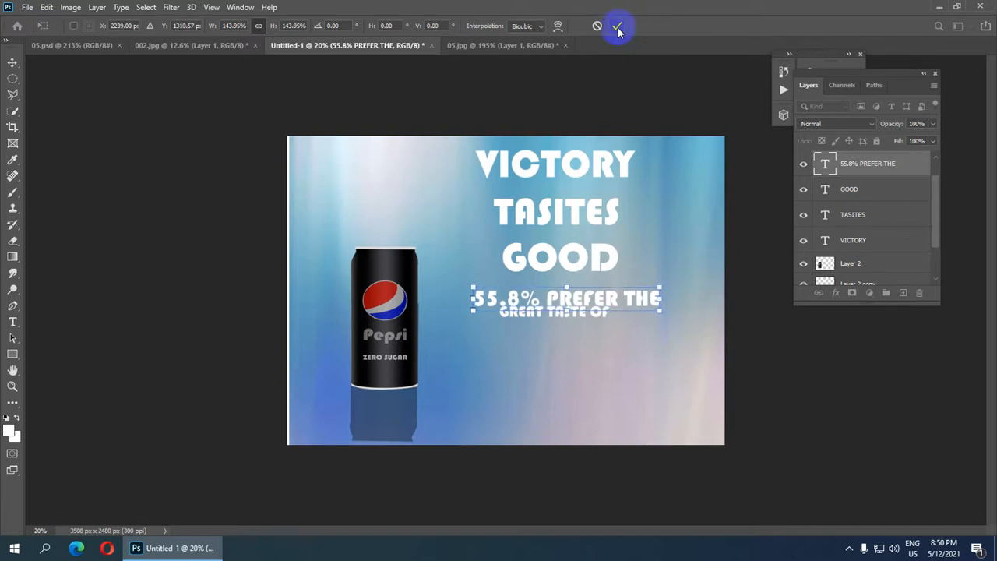
click(618, 28)
click(570, 308)
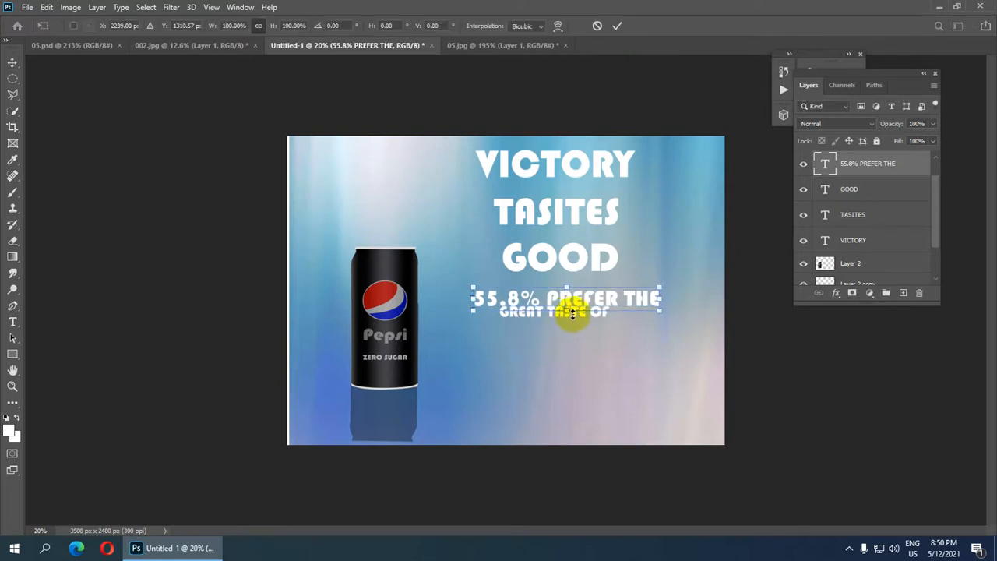
click(617, 27)
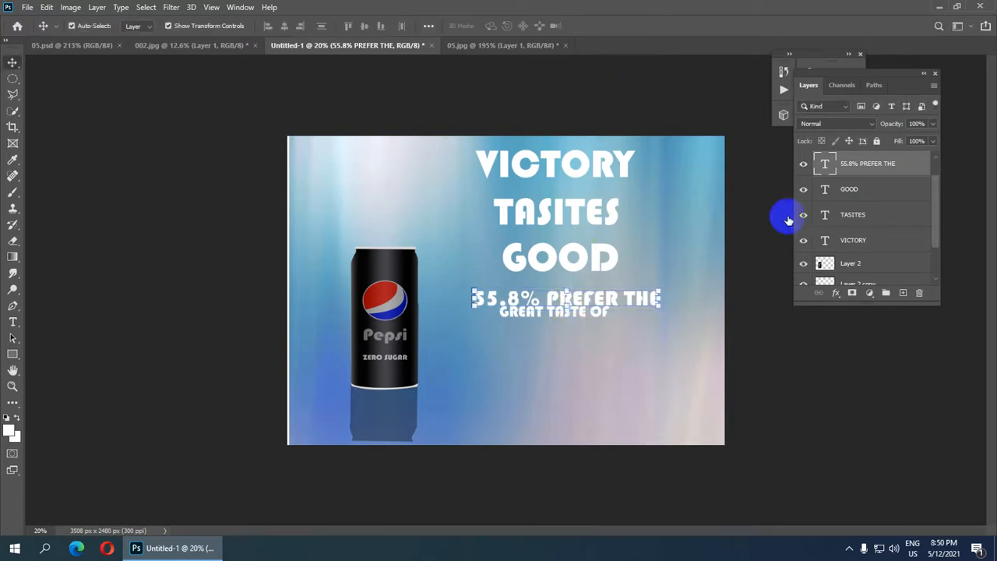
- Move the GREAT TASTE OF text clear below 55.8% PREFER THE and enlarge it to about 136%
scroll(850, 188, up, 1)
click(860, 171)
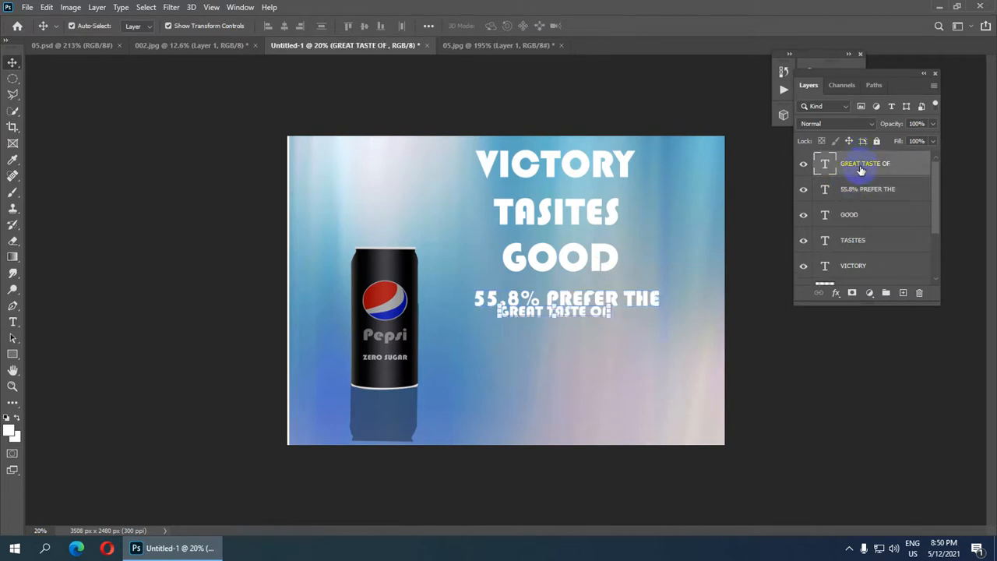
drag(701, 322, 597, 355)
key(ctrl+t)
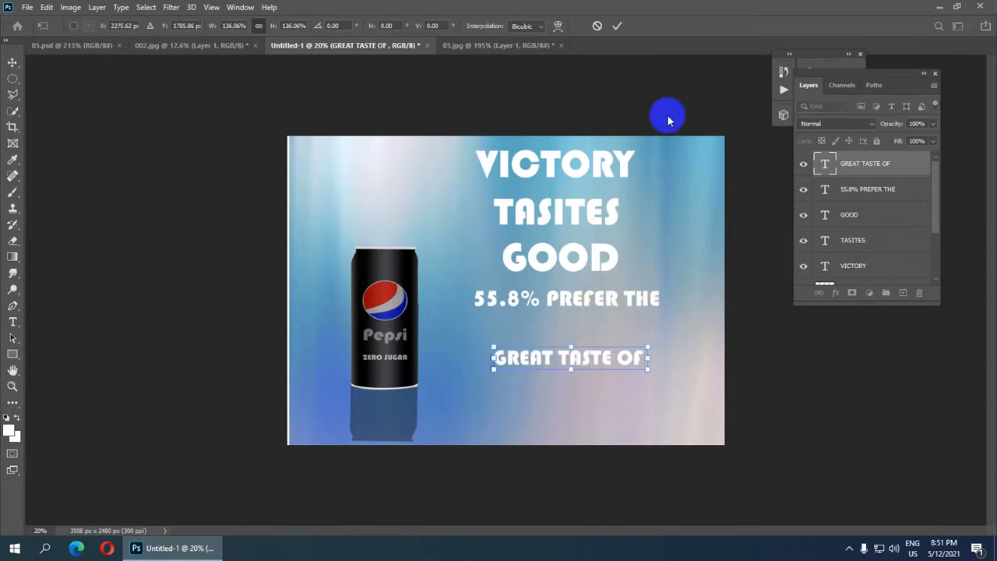
click(617, 27)
double_click(584, 298)
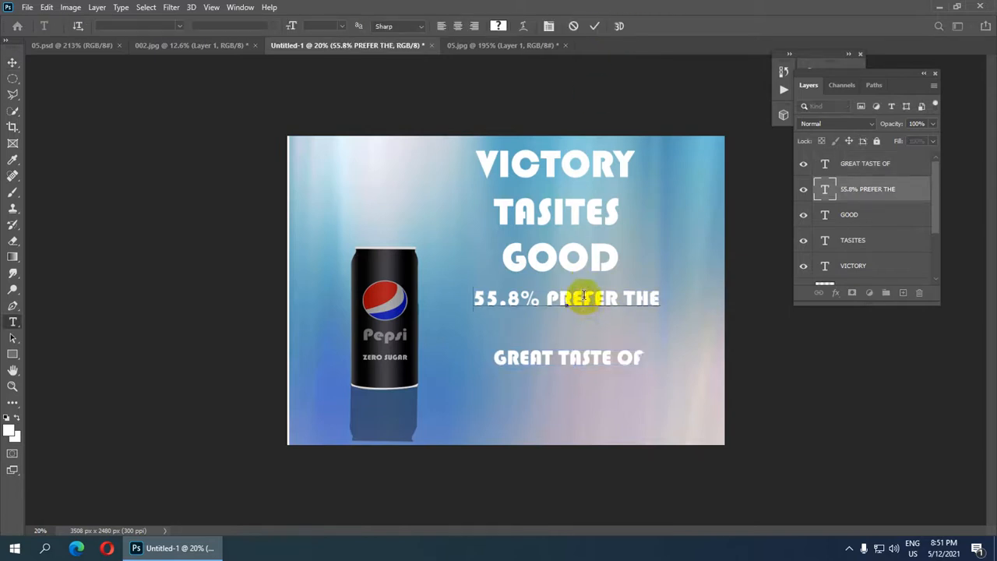
text(v)
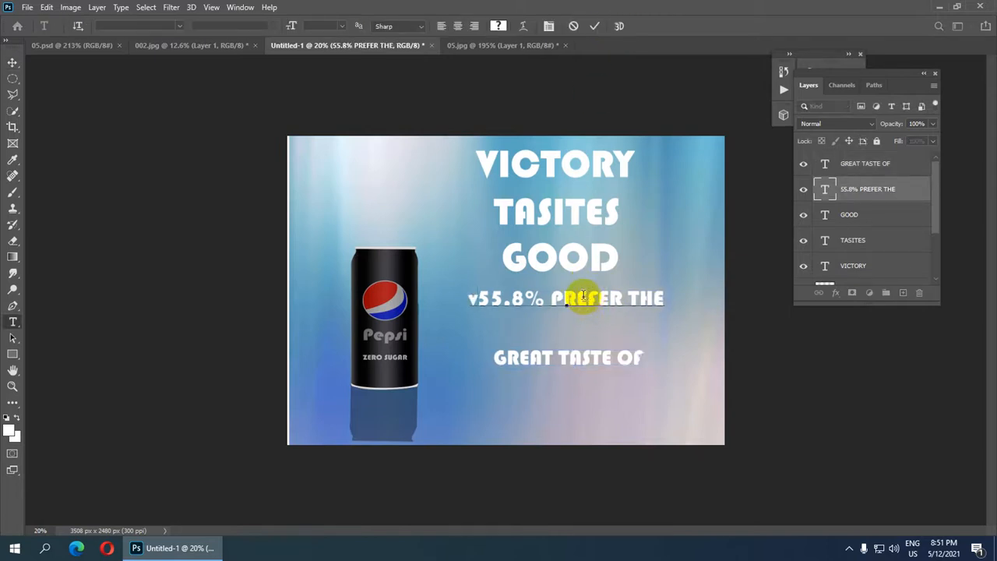
click(574, 27)
- Shift the 55.8% PREFER THE text down to leave a wider gap below GOOD
key(v)
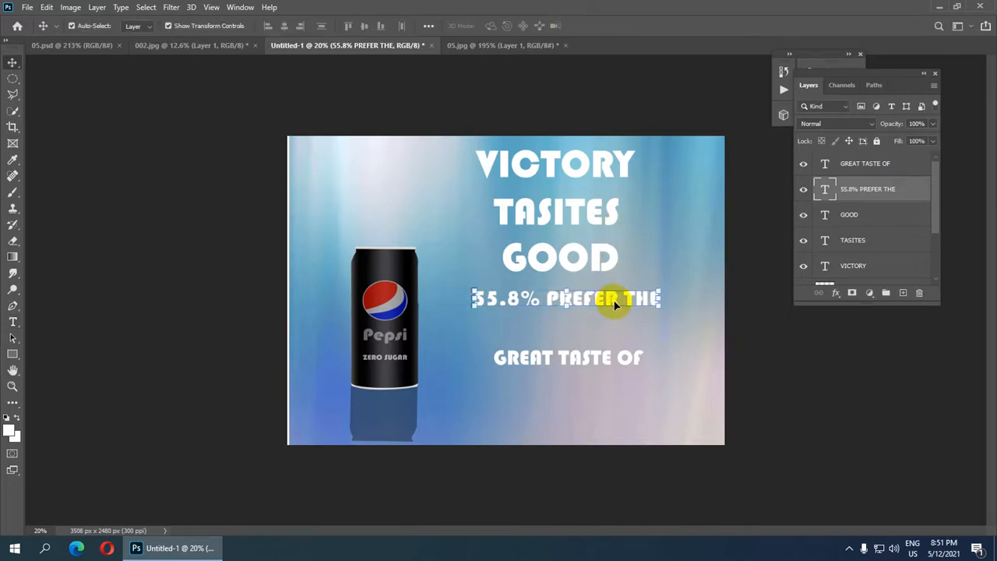
key(shift+Down)
key(shift+Down)
key(shift+Down)
key(shift+Down)
key(shift+Down)
key(shift+Down)
key(shift+Down)
key(shift+Down)
key(shift+Down)
- Shift the GOOD and TASITES texts slightly lower to even out the slogan's line spacing, and deselect them
click(584, 258)
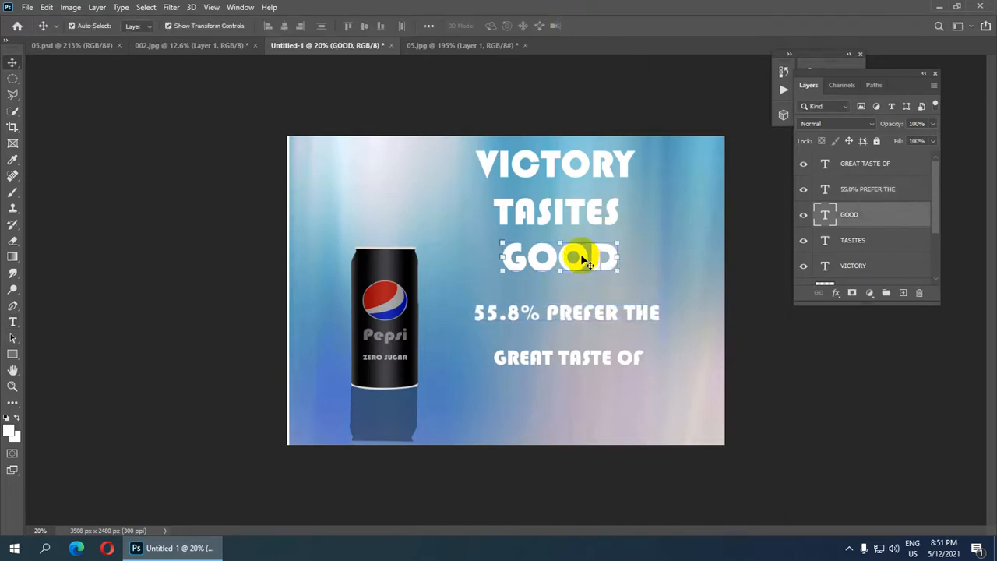
key(shift+Down)
key(shift+Down)
key(shift+Down)
click(577, 211)
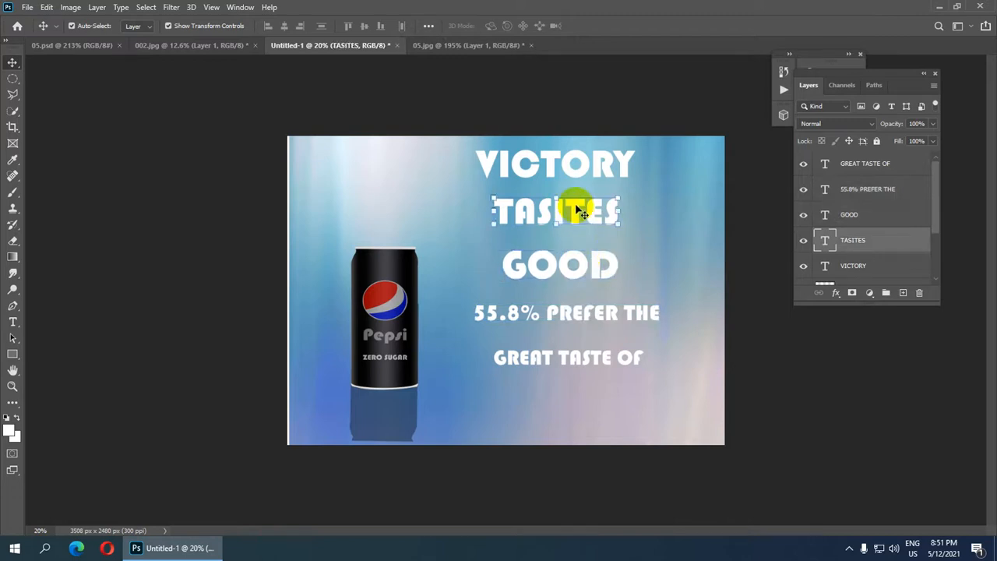
scroll(686, 227, down, 1)
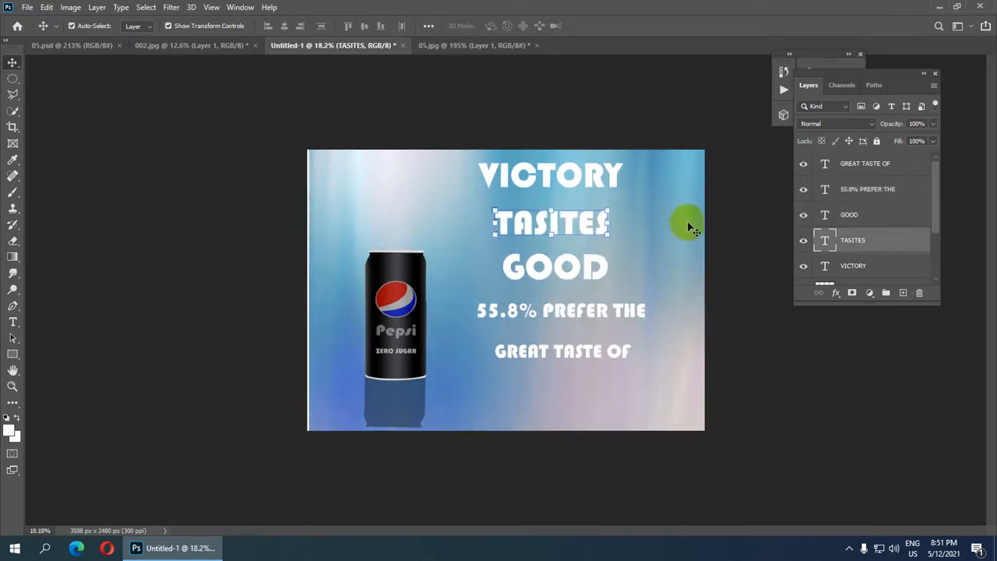
click(720, 186)
scroll(545, 246, down, 1)
scroll(549, 257, up, 1)
scroll(549, 256, up, 2)
scroll(549, 256, down, 1)
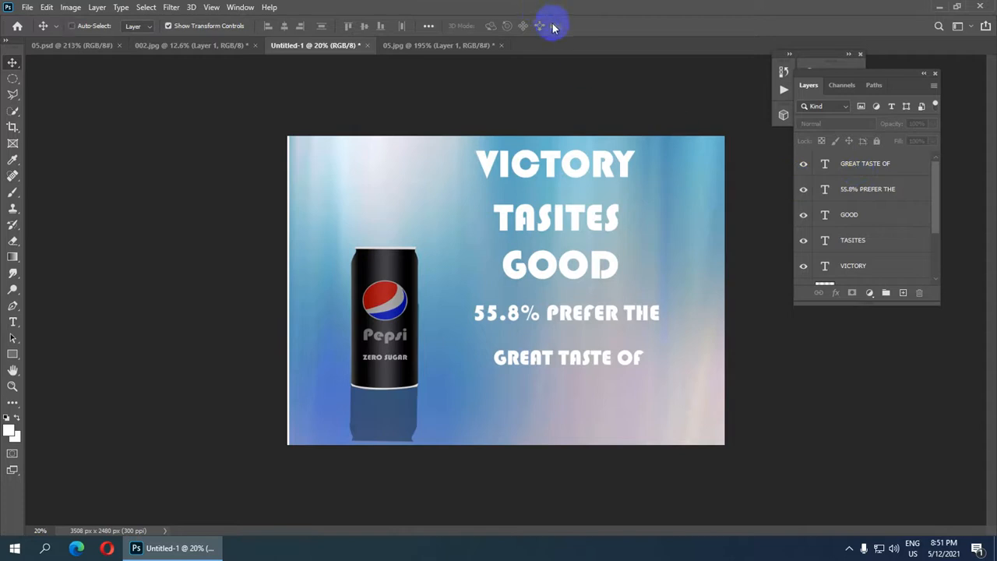
- Add a 5 px black inside Stroke effect to the VICTORY text
scroll(864, 226, down, 3)
click(852, 189)
click(835, 293)
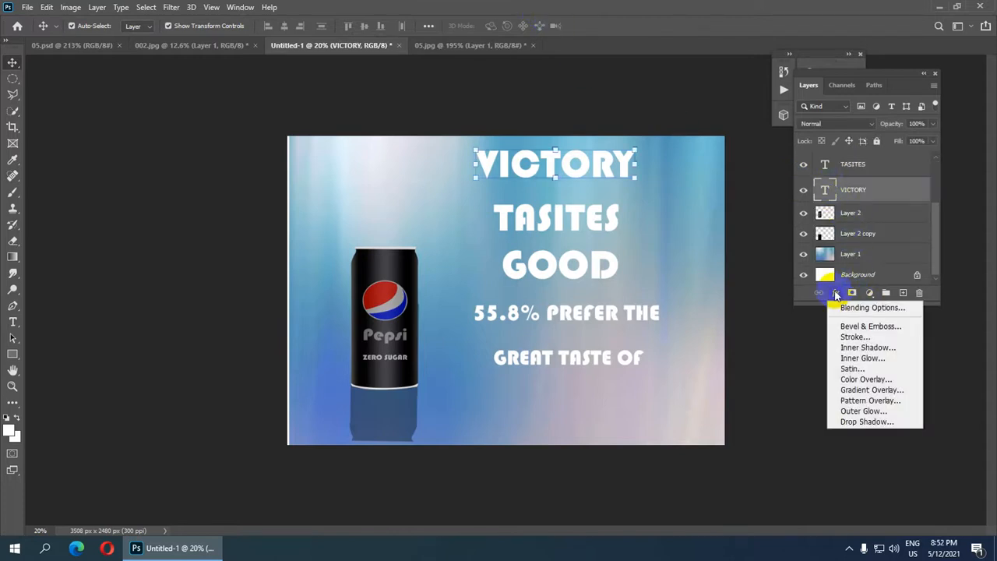
click(853, 337)
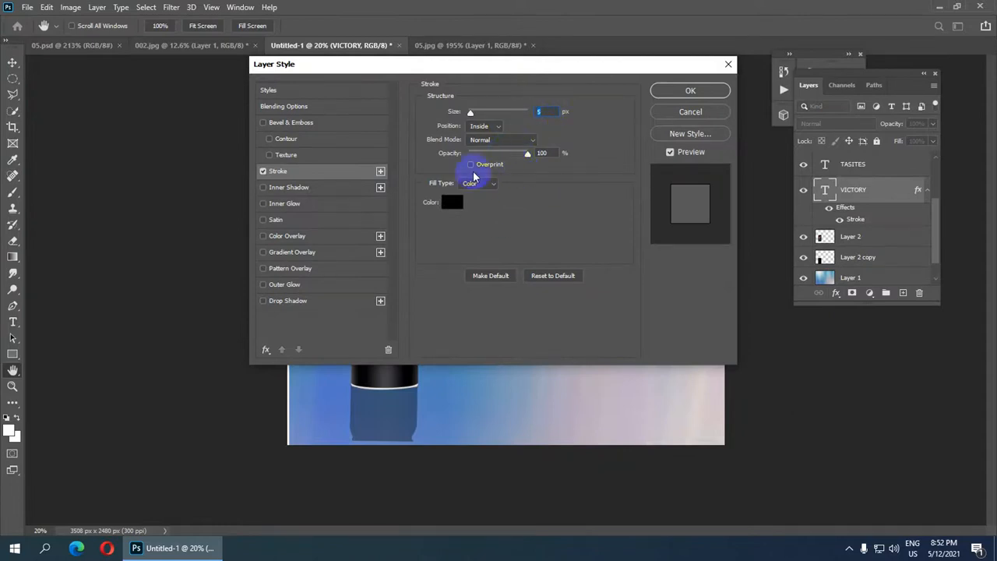
click(690, 90)
- Add a 5 px black inside Stroke effect to the TASITES text
click(596, 212)
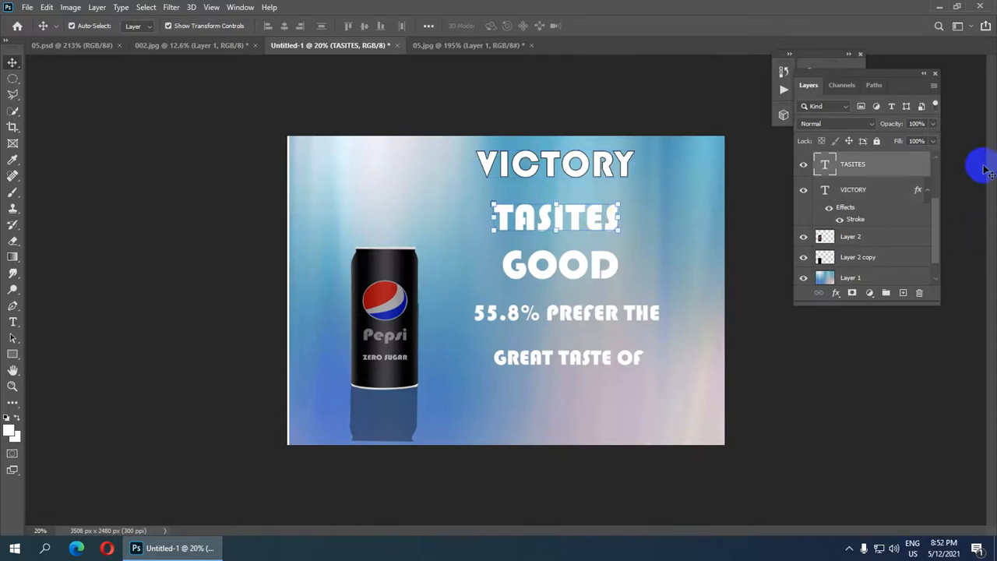
click(835, 293)
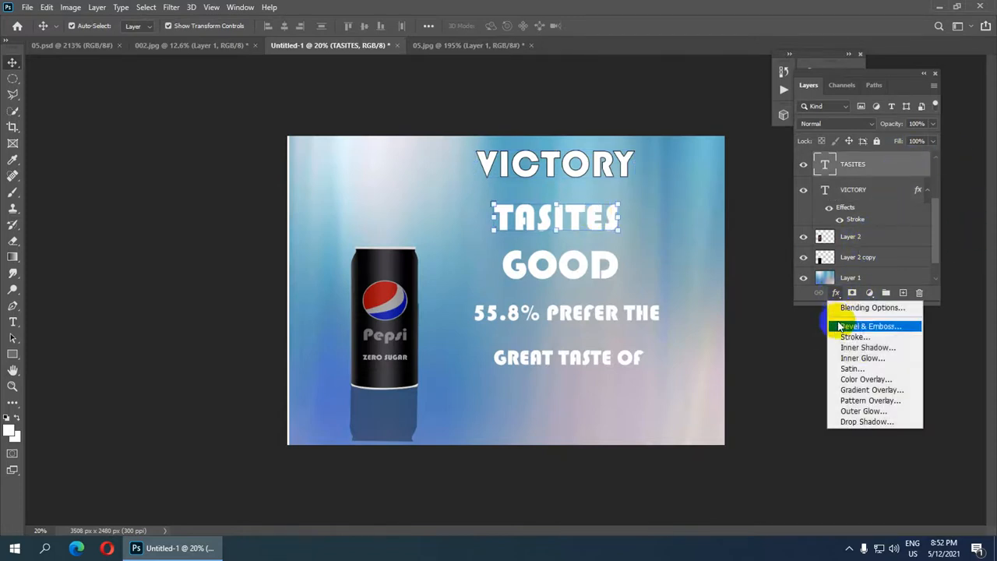
click(812, 312)
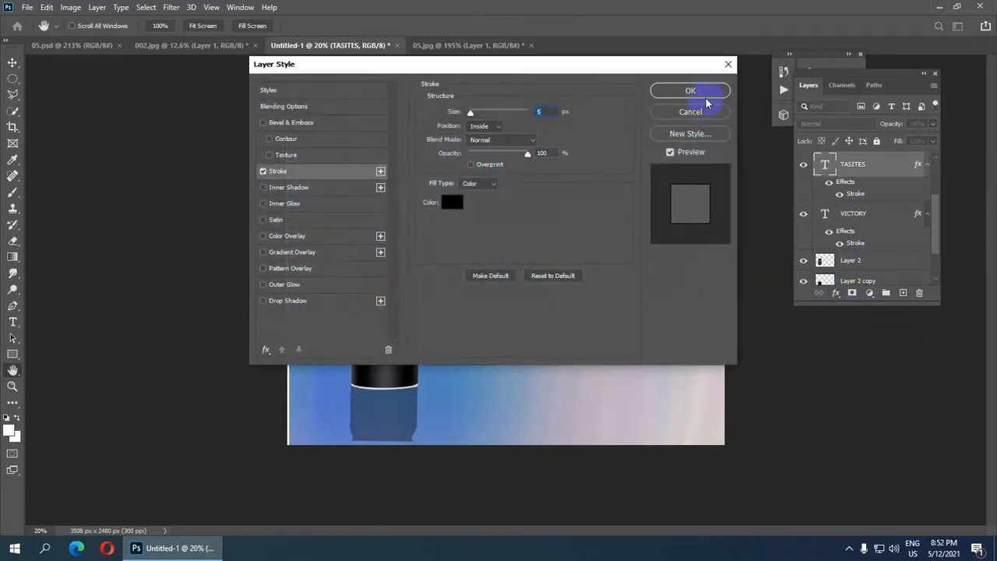
click(690, 90)
- Add a 5 px black inside Stroke effect to the GOOD text
click(574, 262)
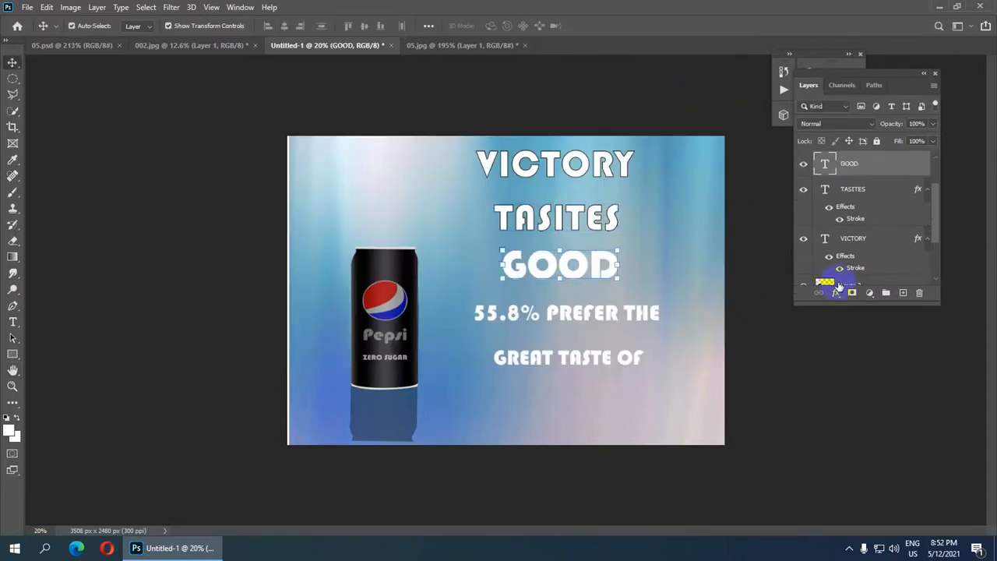
click(835, 295)
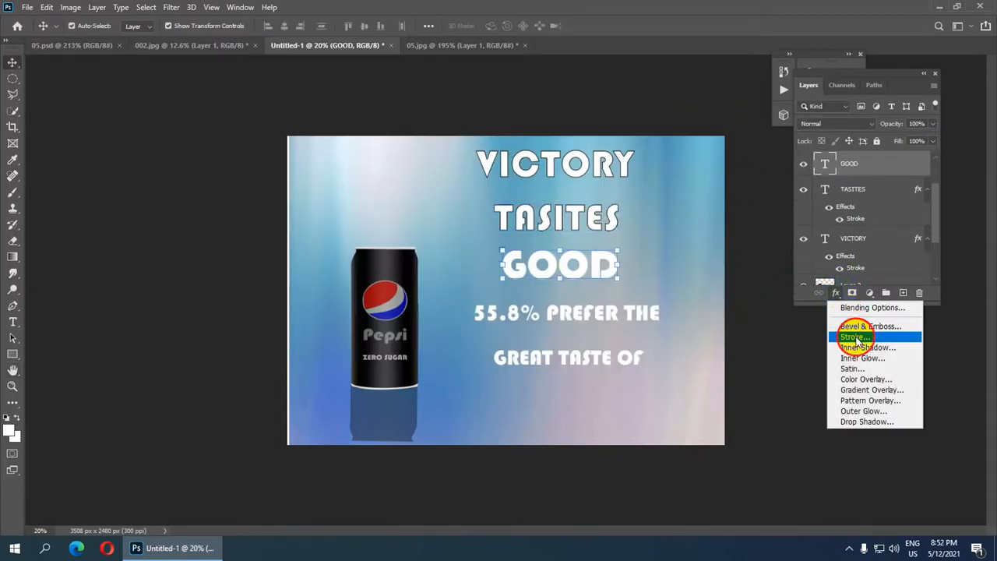
click(858, 338)
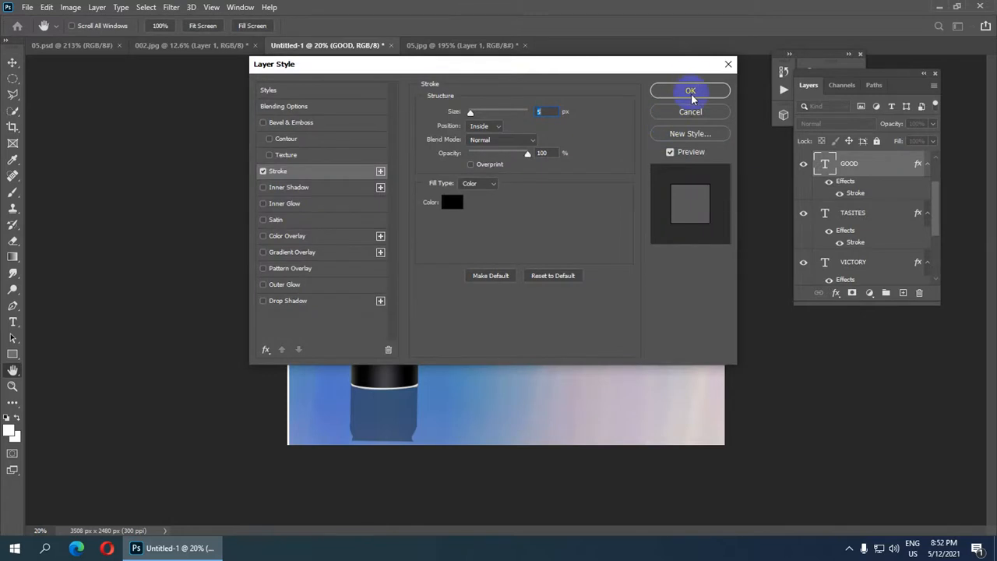
click(691, 91)
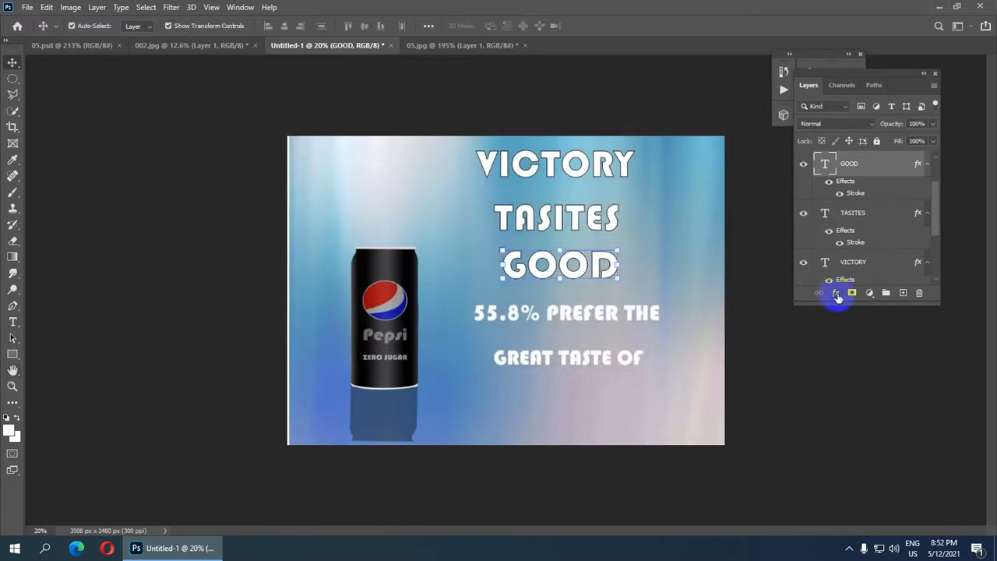
click(837, 294)
click(861, 340)
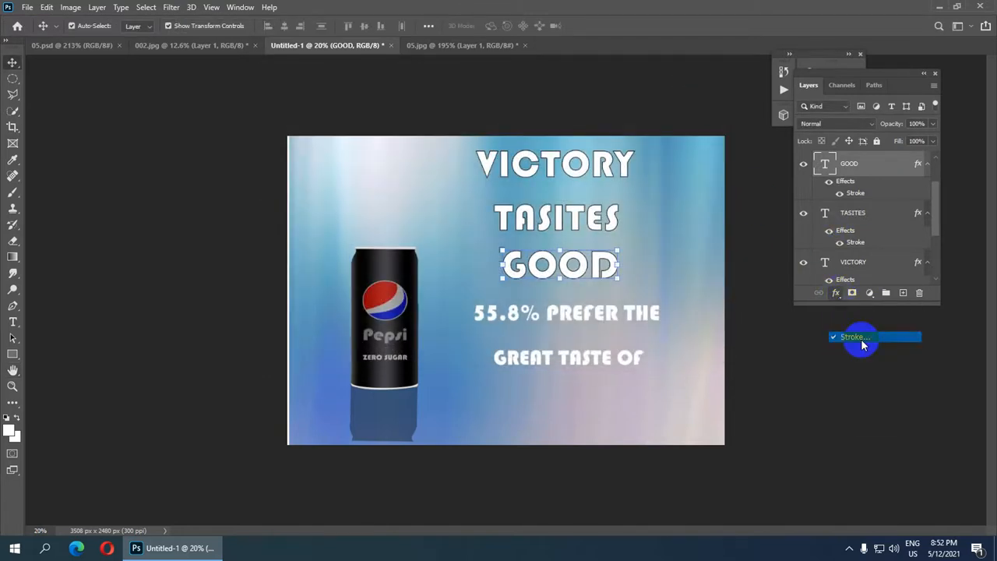
click(689, 90)
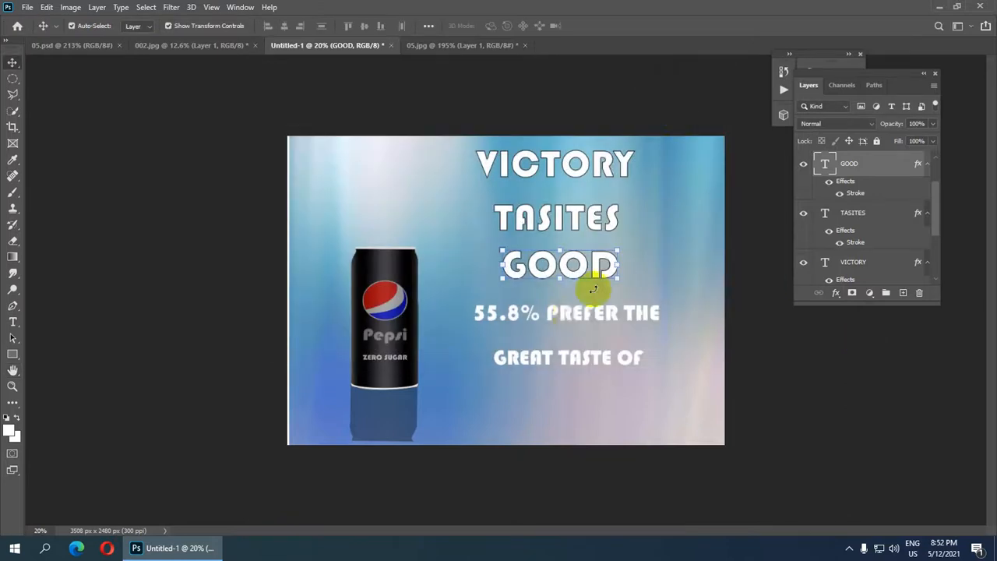
- Add a black Stroke effect to the 55.8% PREFER THE text
click(555, 308)
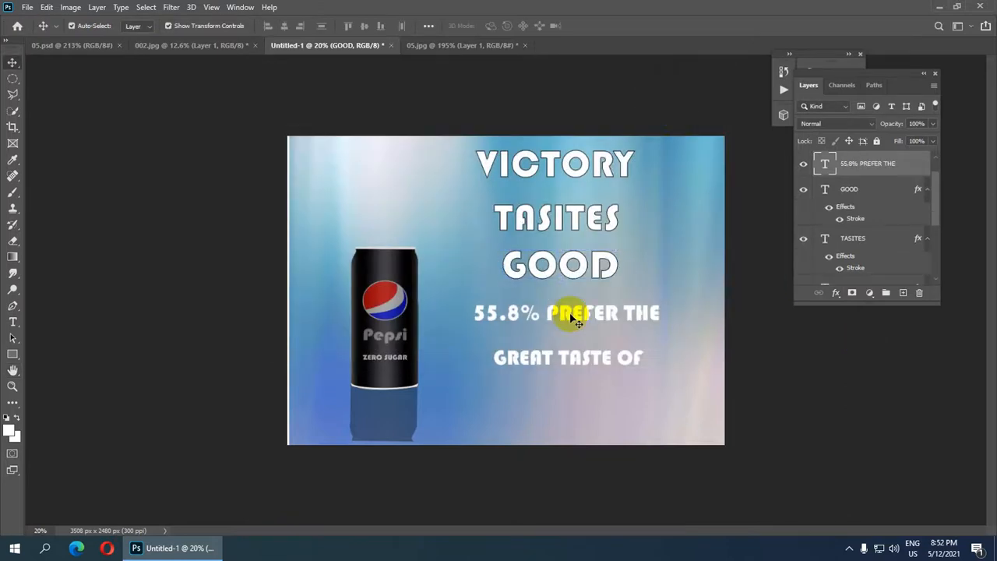
click(841, 297)
click(842, 338)
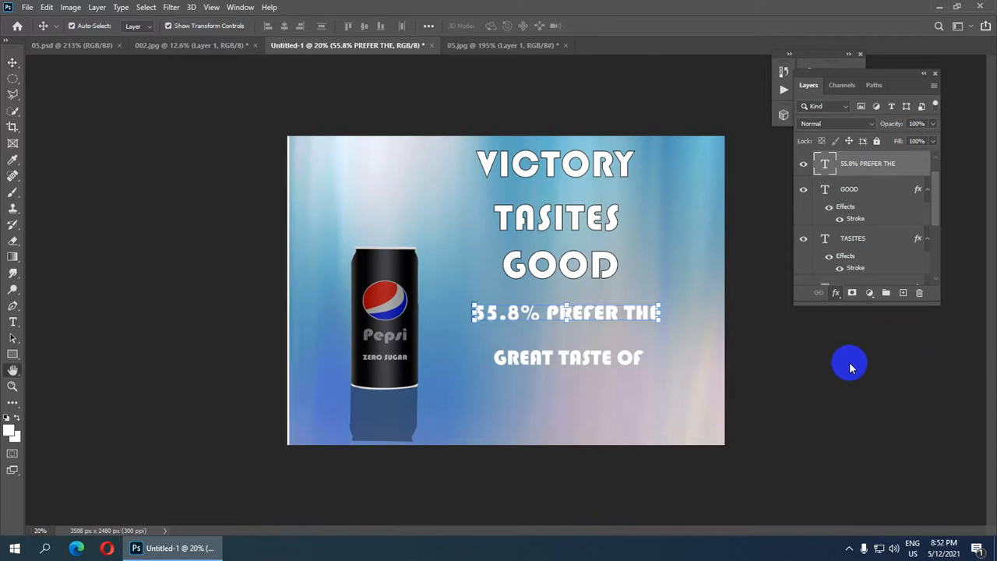
click(690, 90)
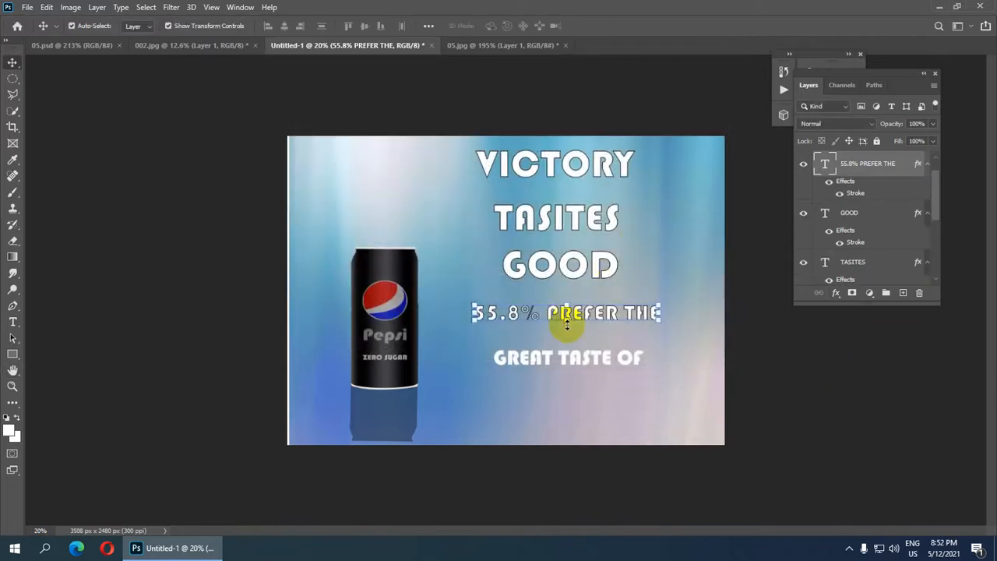
- Add a black Stroke effect to the GREAT TASTE OF text and deselect it
click(567, 356)
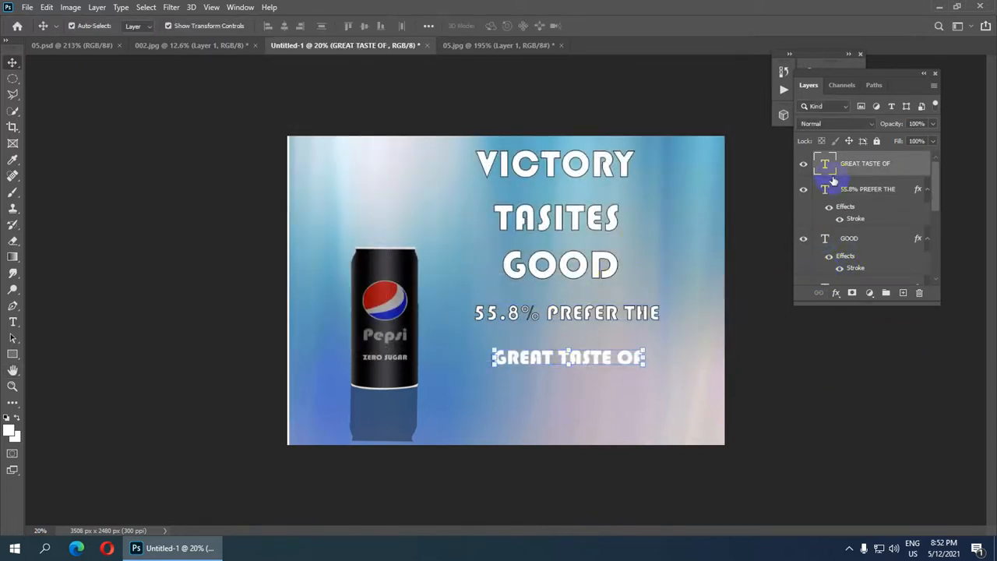
click(837, 292)
click(842, 333)
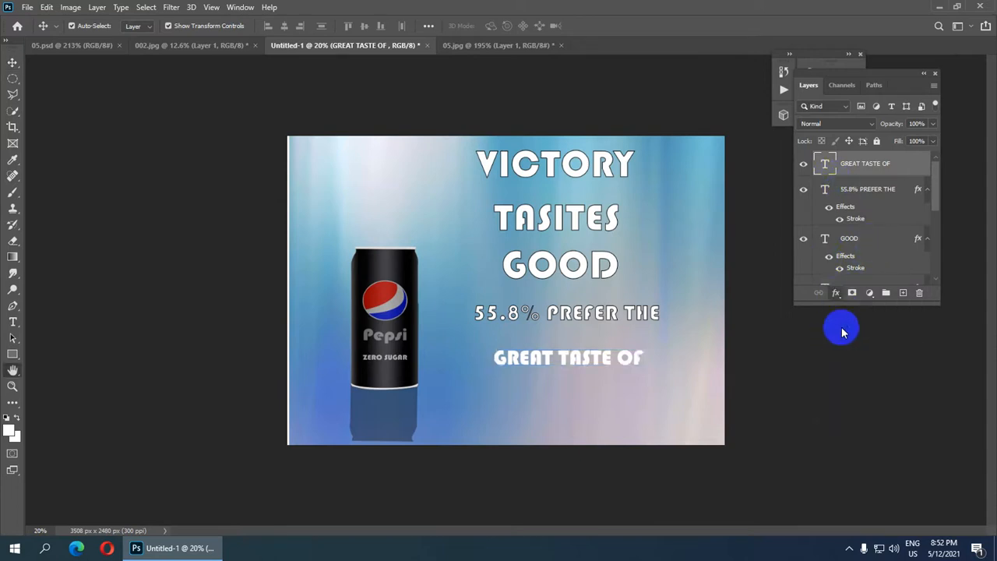
click(690, 90)
scroll(651, 215, down, 3)
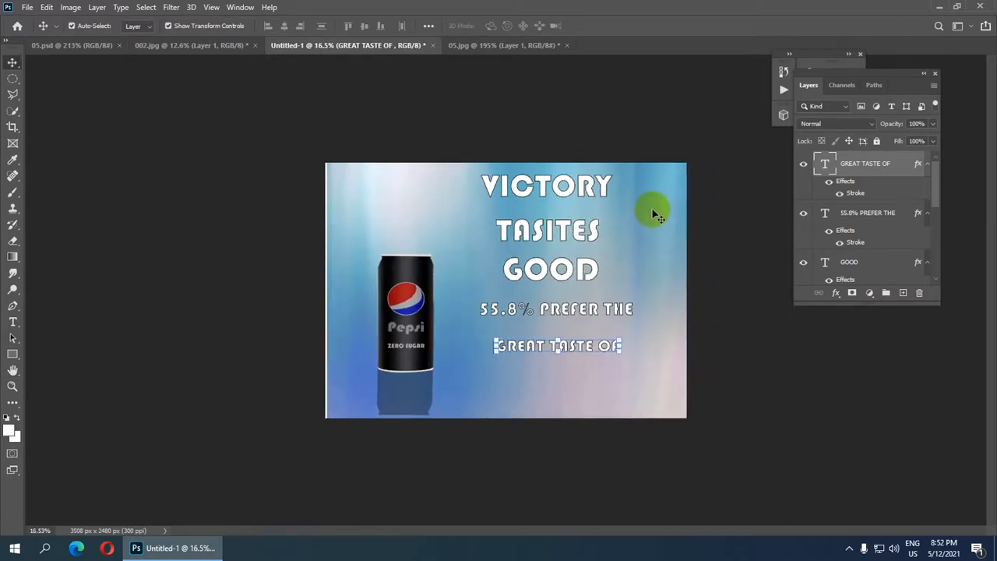
click(664, 135)
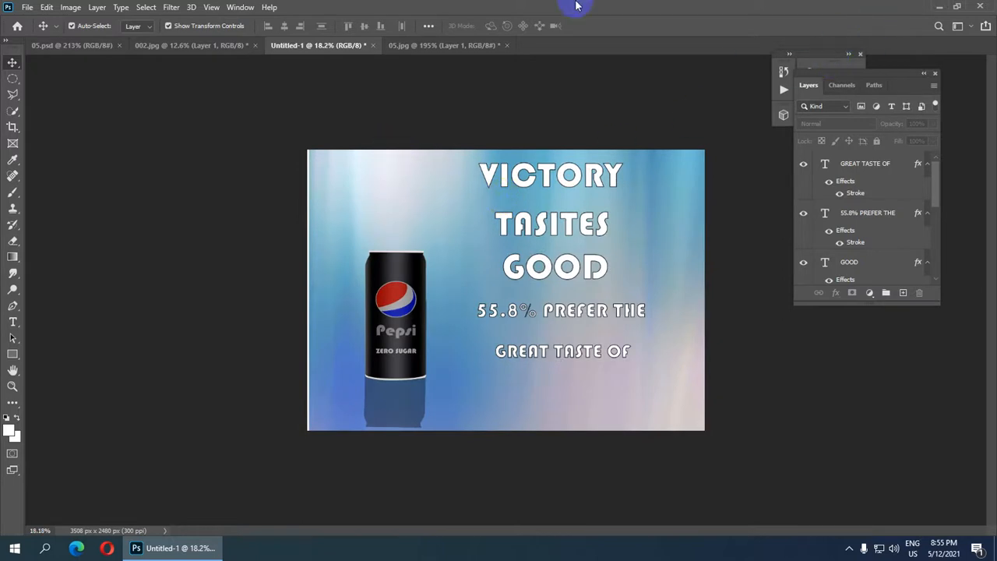
- Open the water splash image 06.jpg from the Desktop
click(30, 7)
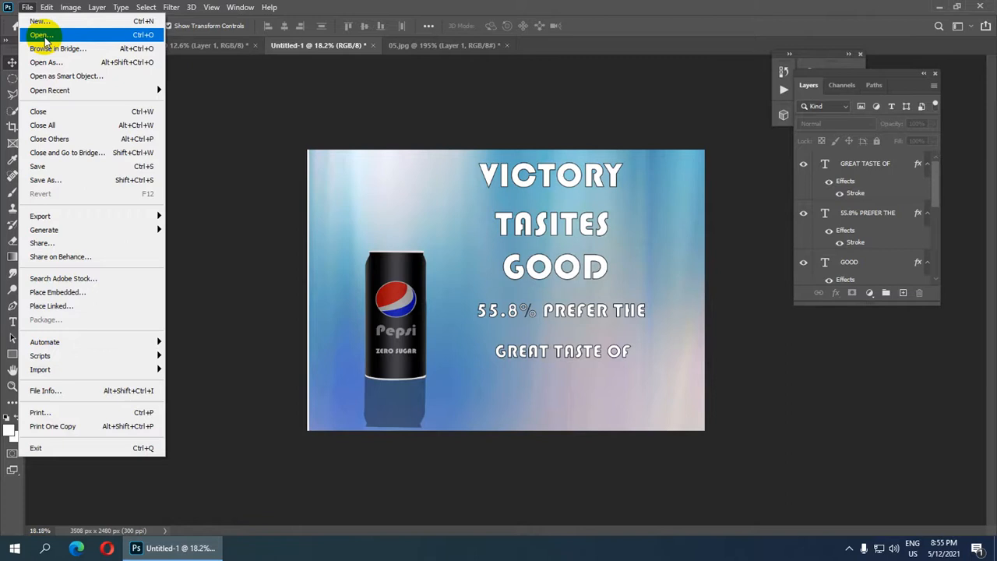
click(44, 36)
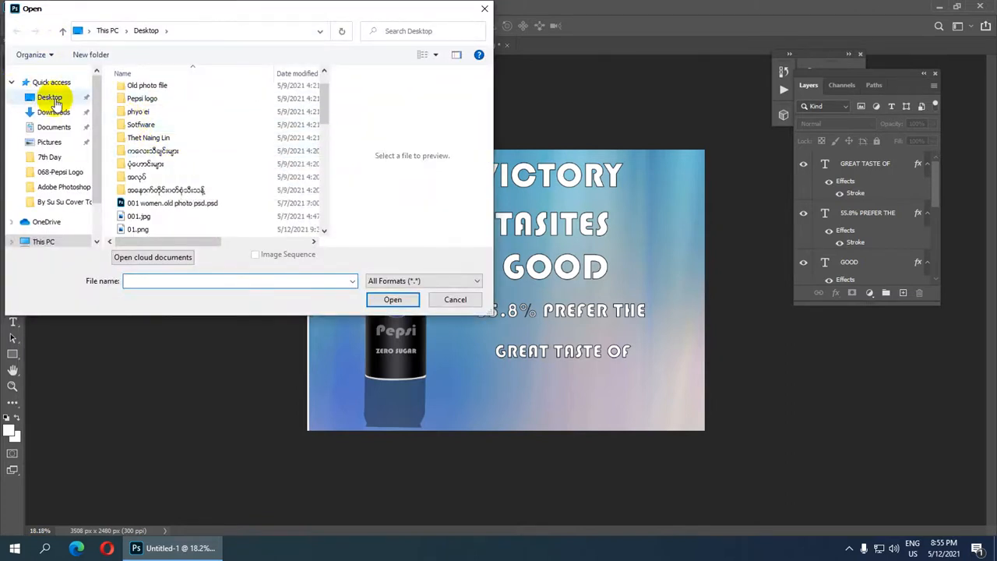
scroll(238, 155, down, 3)
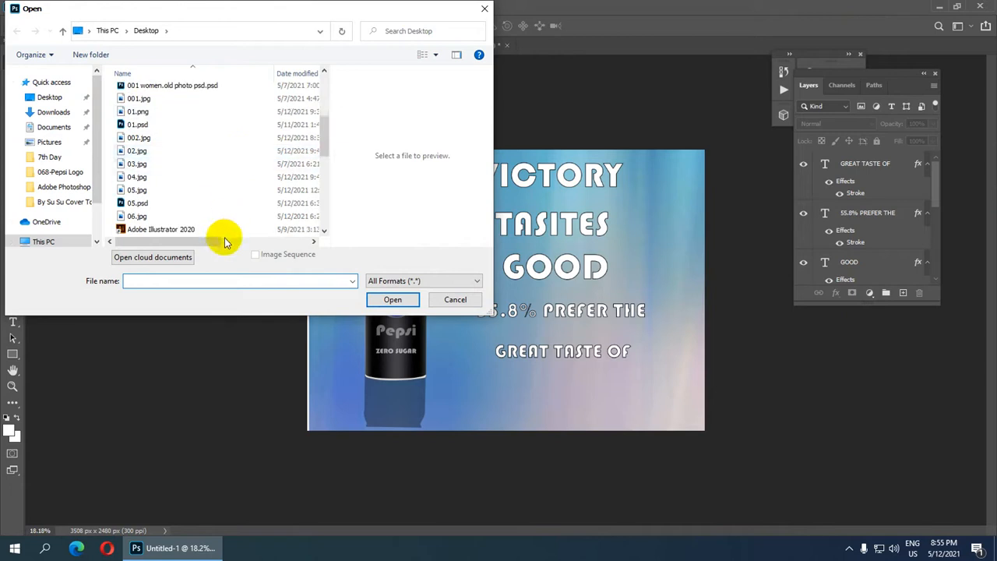
click(221, 215)
click(393, 299)
- Duplicate the Background layer of the water splash image
scroll(478, 229, down, 1)
scroll(478, 256, up, 2)
scroll(493, 293, down, 2)
scroll(492, 294, up, 2)
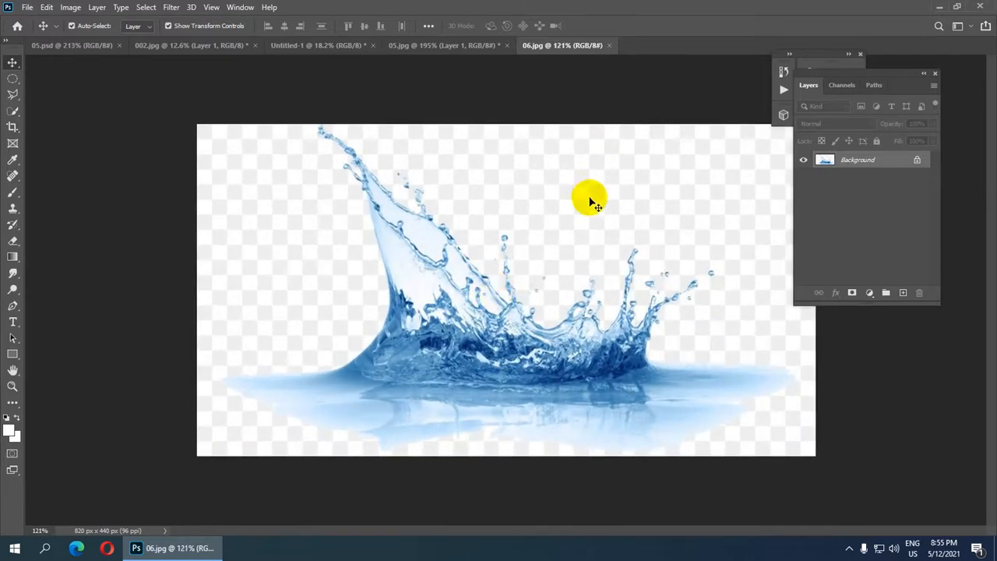
scroll(388, 212, down, 1)
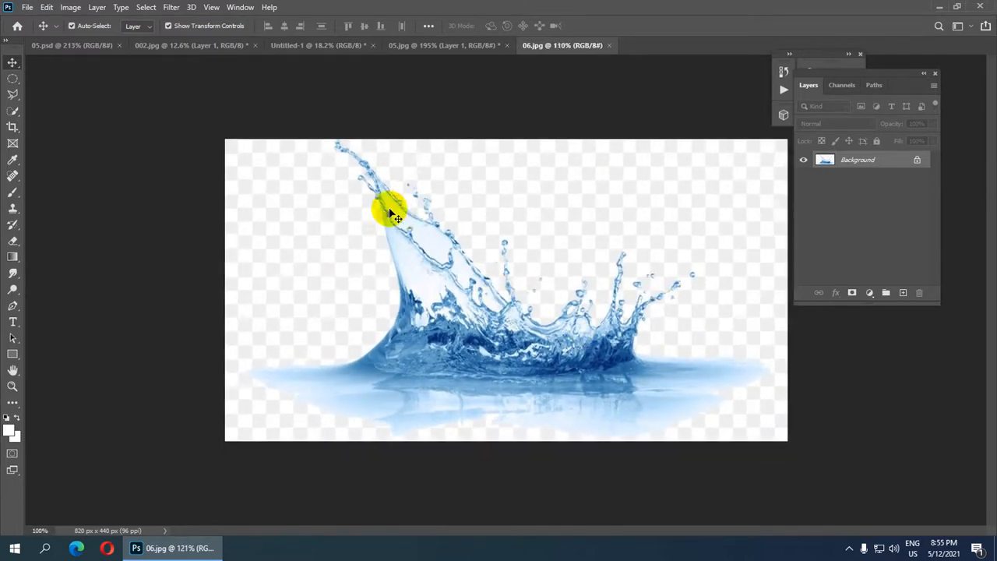
scroll(390, 212, down, 1)
scroll(420, 215, up, 2)
scroll(433, 225, down, 1)
scroll(519, 187, down, 1)
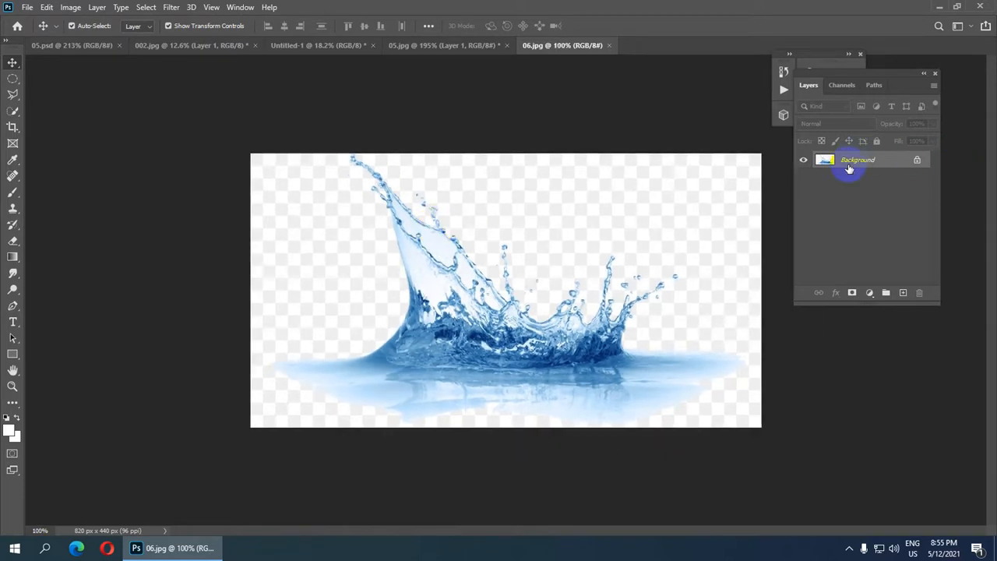
key(ctrl+j)
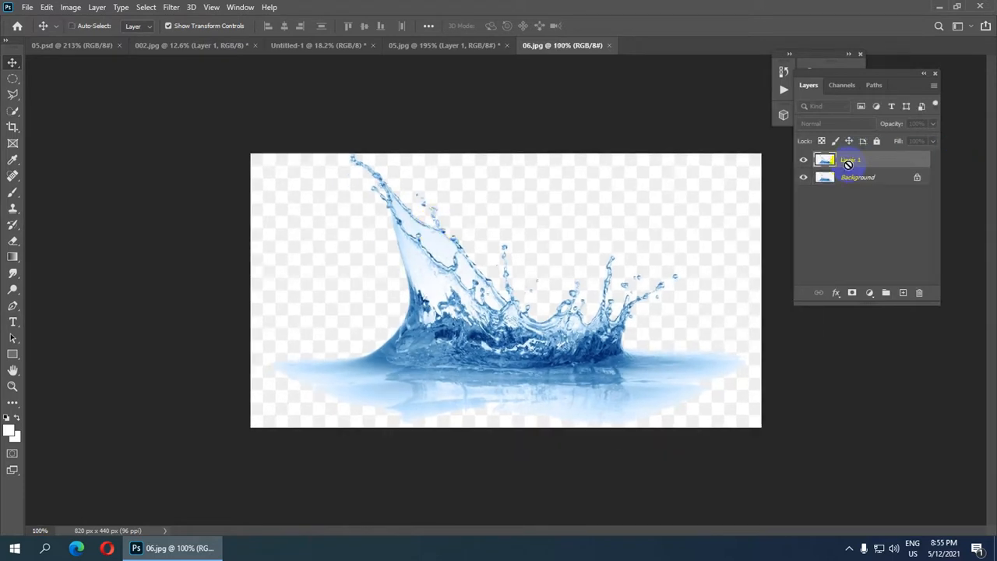
scroll(576, 218, down, 1)
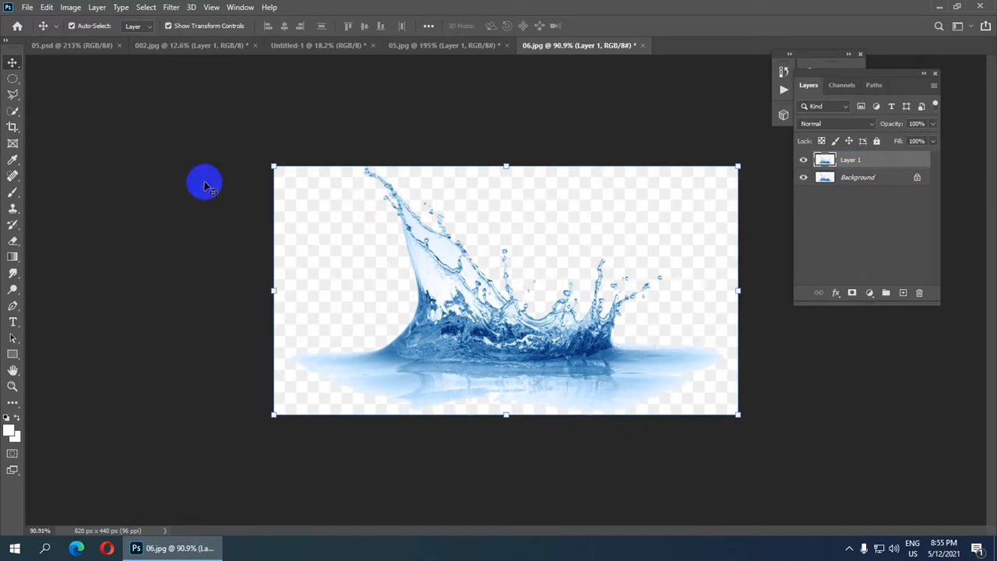
click(11, 113)
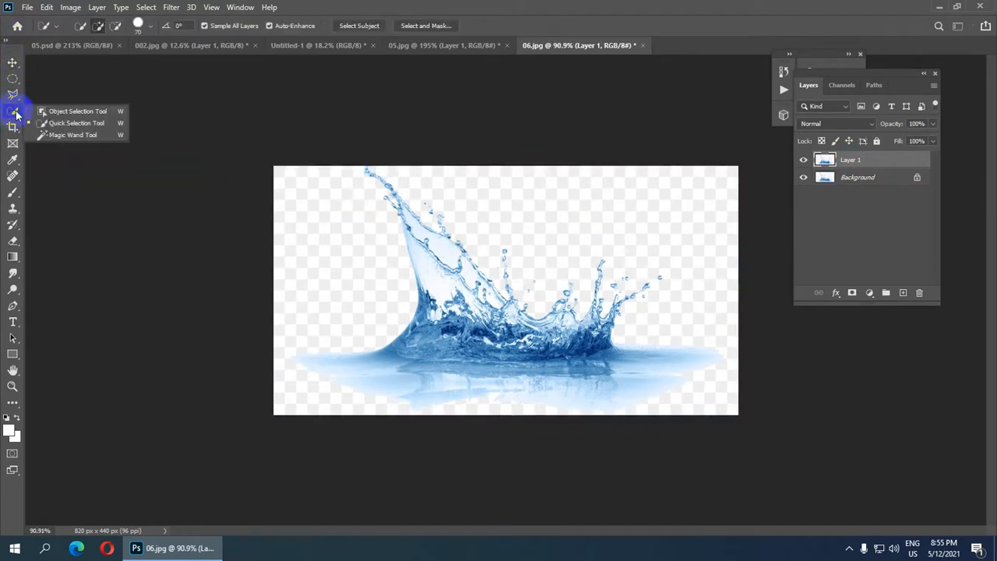
click(48, 123)
mouse_move(572, 220)
mouse_down()
mouse_move(599, 192)
mouse_move(675, 211)
mouse_move(671, 247)
mouse_move(686, 283)
mouse_move(671, 327)
mouse_up()
scroll(618, 220, down, 3)
scroll(617, 220, down, 1)
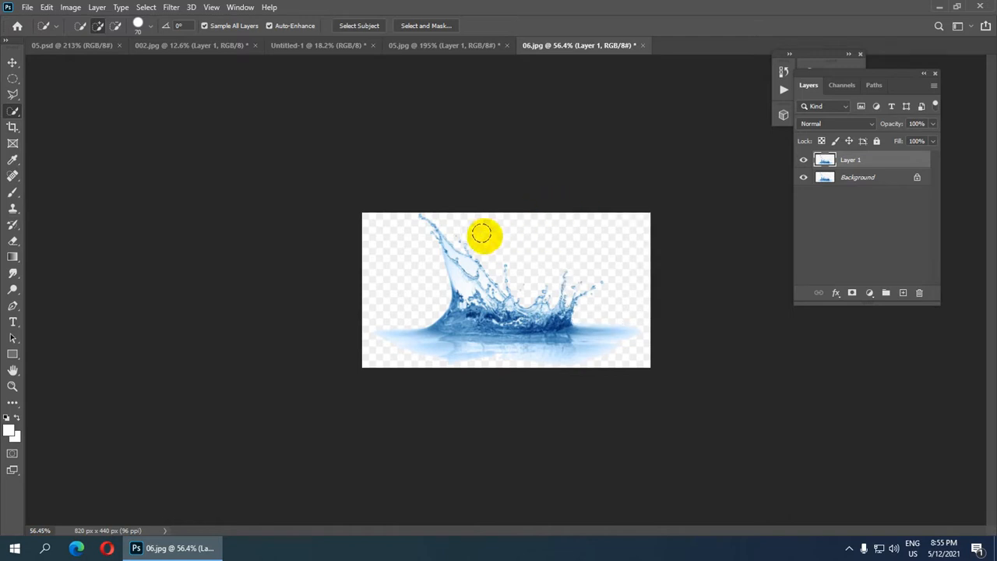
scroll(421, 215, up, 1)
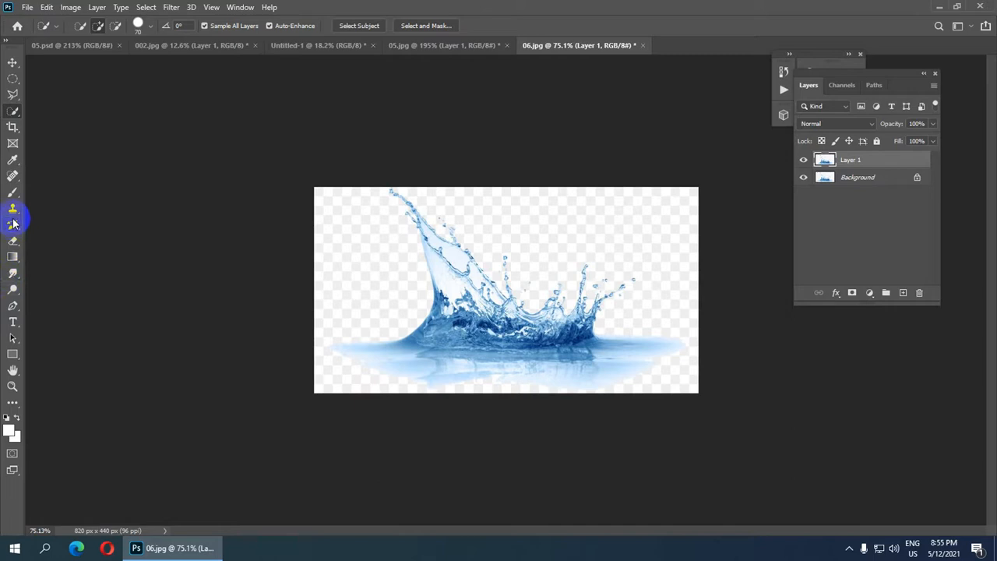
- Erase the checkered backdrop around the splash on Layer 1 with the Magic Eraser and hide the Background layer
click(13, 243)
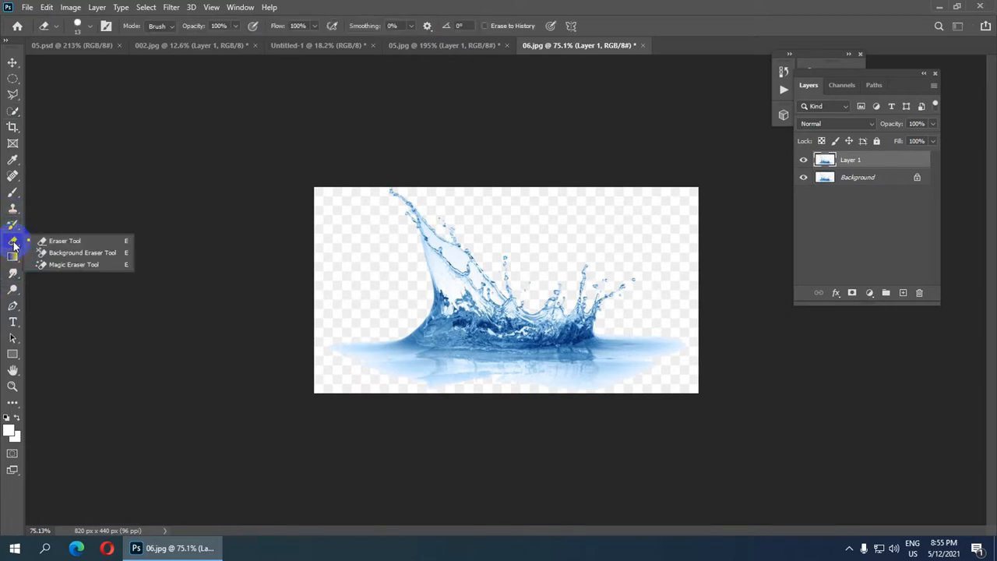
click(78, 266)
scroll(597, 234, up, 2)
scroll(582, 233, down, 1)
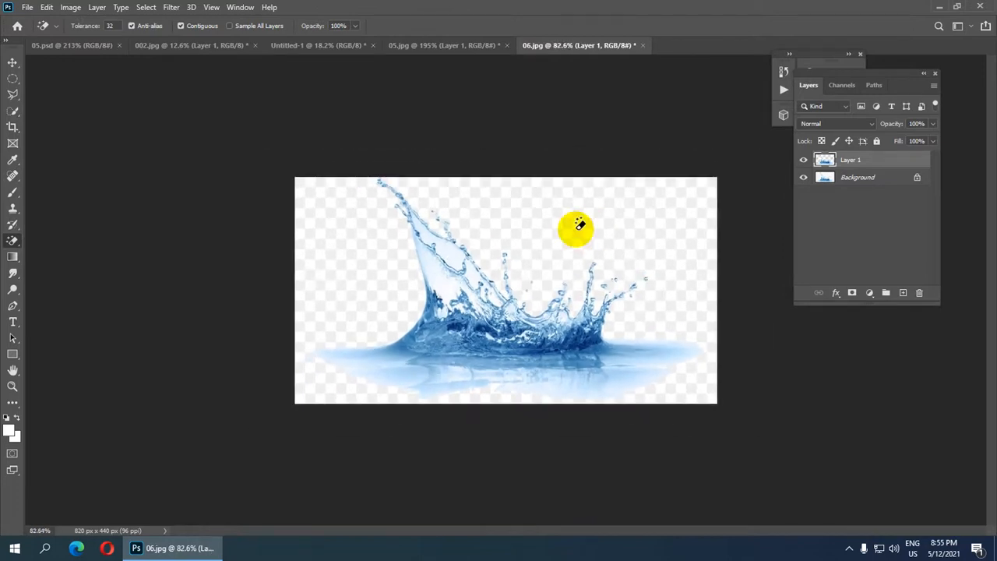
click(804, 180)
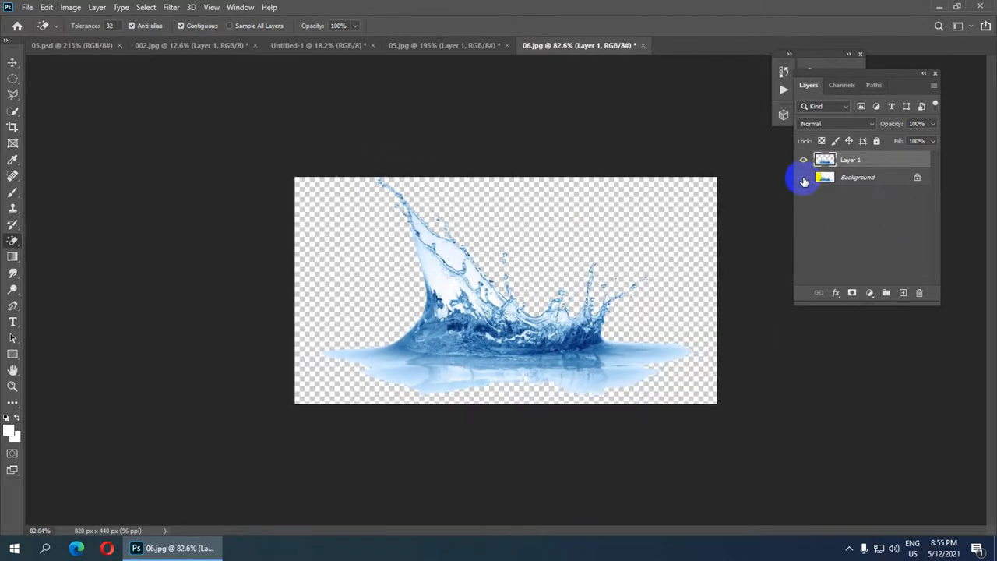
- Move the splash into the Untitled-1 document, scale it to about 258% width and 401% height, and place it around the can's base
scroll(459, 348, up, 1)
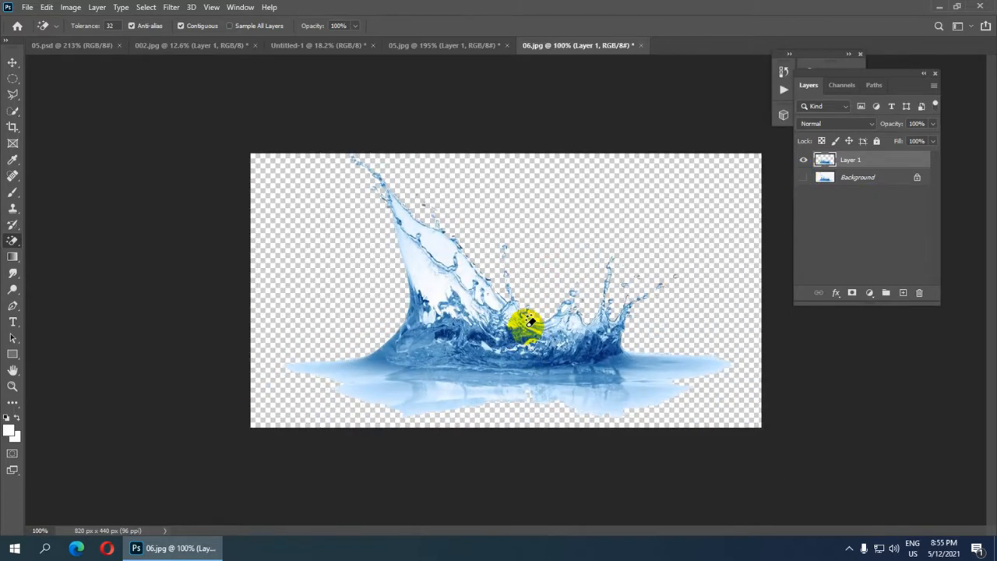
key(v)
mouse_move(516, 329)
mouse_down()
mouse_move(535, 296)
mouse_move(541, 238)
mouse_move(471, 311)
mouse_move(598, 328)
mouse_move(512, 338)
mouse_move(389, 296)
mouse_move(563, 291)
mouse_move(494, 301)
mouse_move(316, 63)
mouse_move(307, 34)
mouse_move(400, 335)
mouse_up()
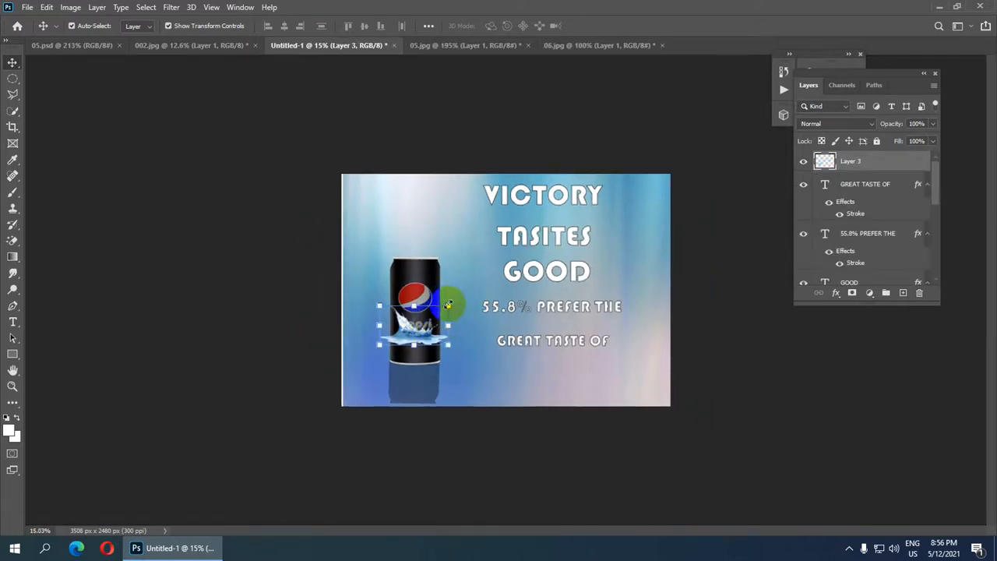
drag(447, 305, 503, 242)
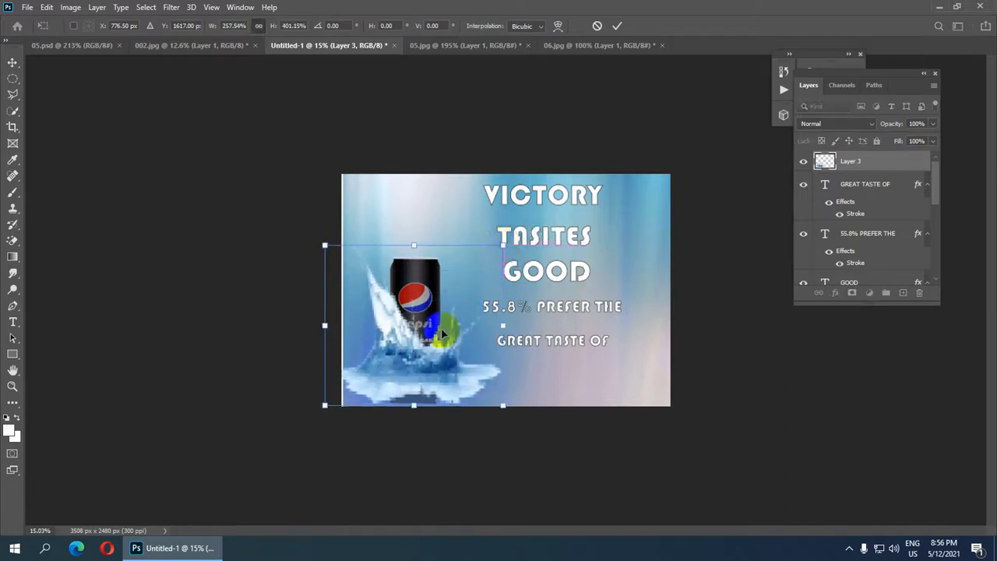
drag(419, 367, 413, 377)
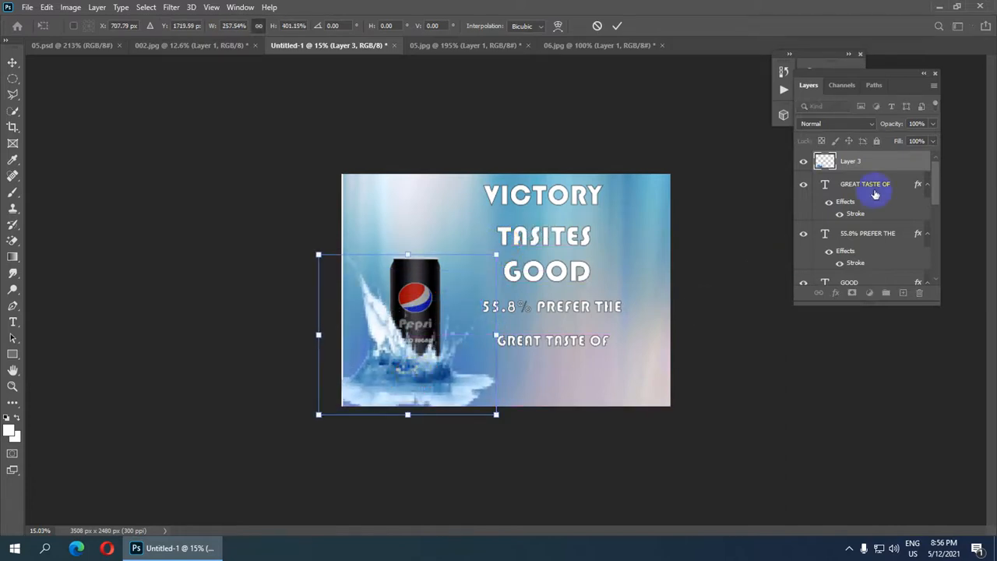
- Move the splash layer down the layer stack to directly beneath the can's Layer 2
scroll(847, 194, down, 1)
scroll(847, 187, up, 1)
drag(847, 161, 845, 209)
scroll(849, 211, down, 3)
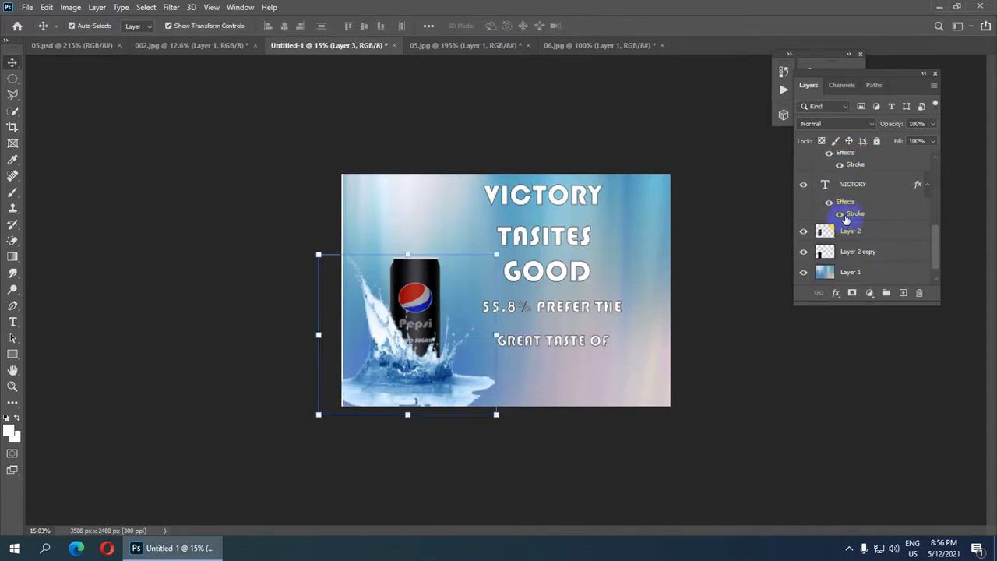
scroll(852, 187, up, 3)
drag(859, 219, 857, 270)
scroll(856, 224, down, 1)
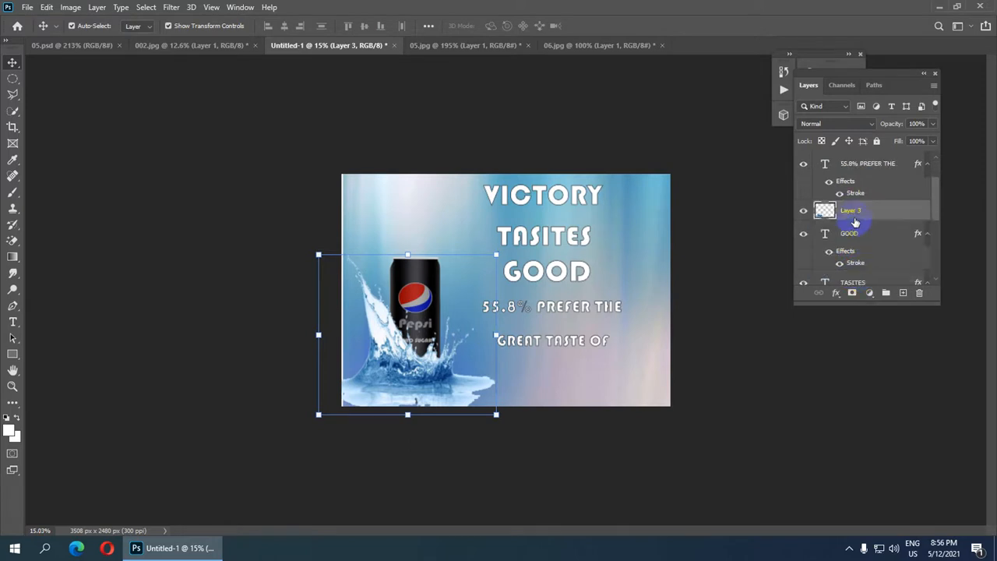
scroll(855, 223, down, 1)
drag(854, 159, 855, 263)
scroll(854, 182, up, 2)
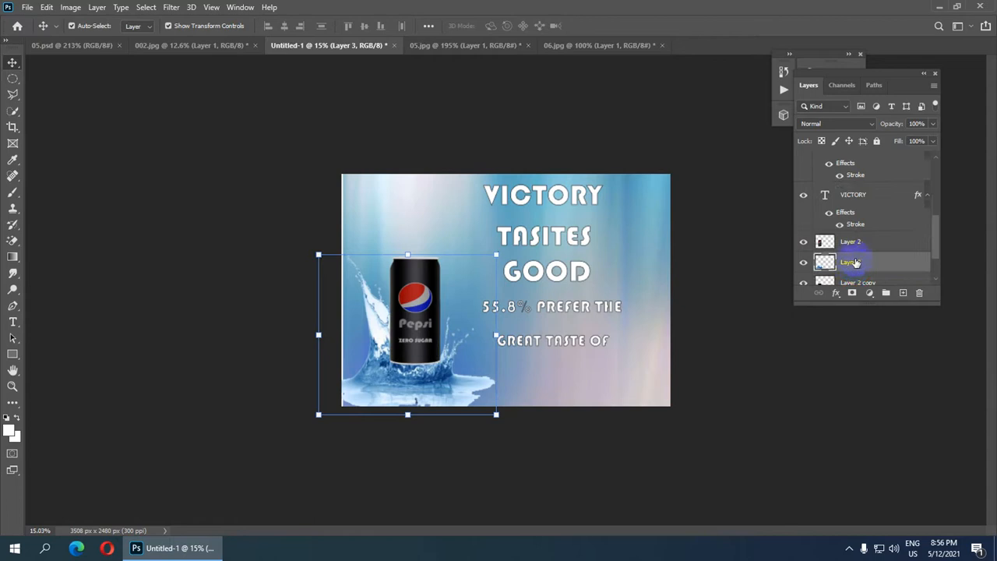
- Try the splash layer beneath the can's reflection layer, and return it to between the can and the reflection
scroll(855, 262, down, 2)
drag(849, 215, 848, 237)
scroll(529, 366, down, 1)
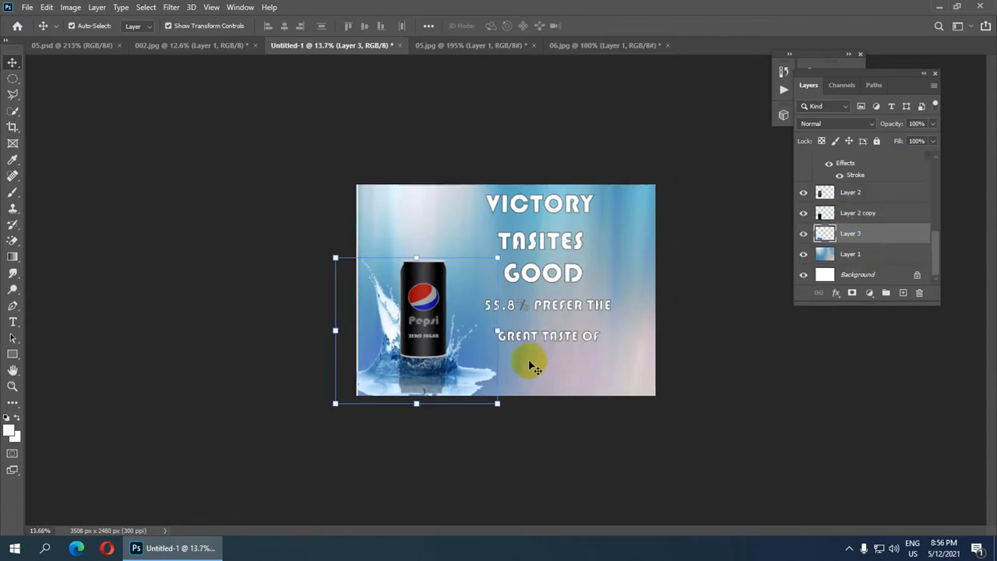
scroll(479, 364, down, 1)
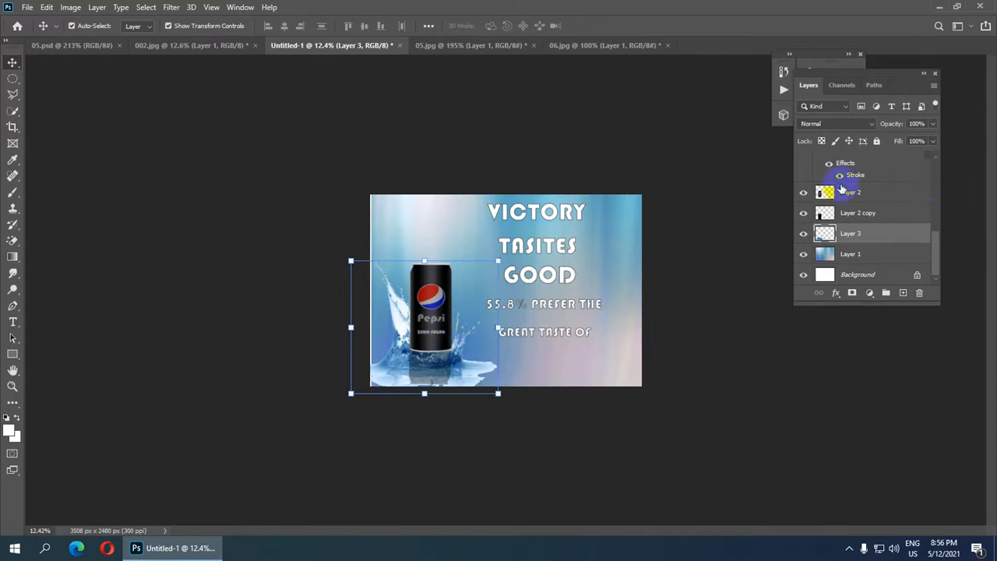
scroll(438, 339, up, 1)
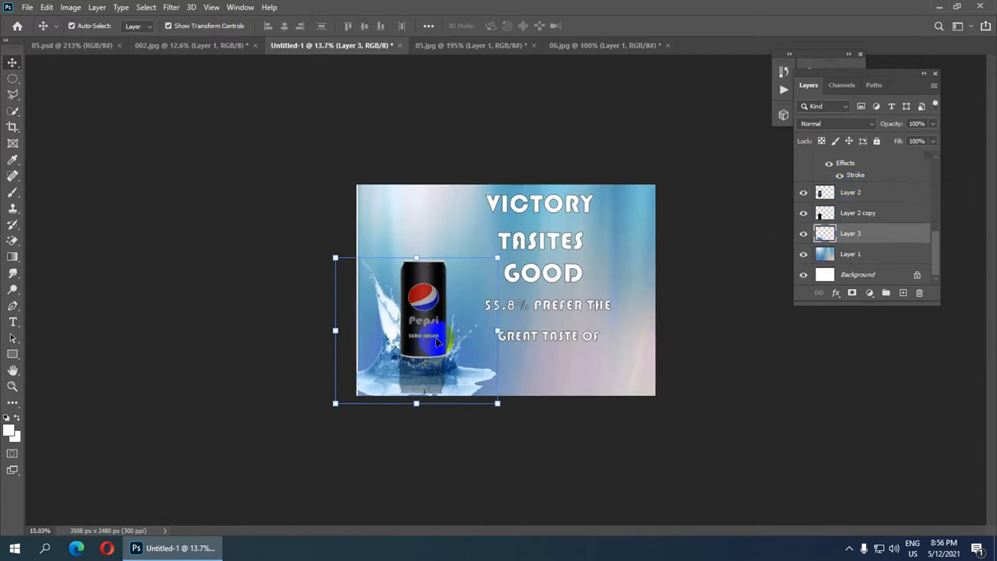
scroll(438, 339, up, 1)
click(468, 383)
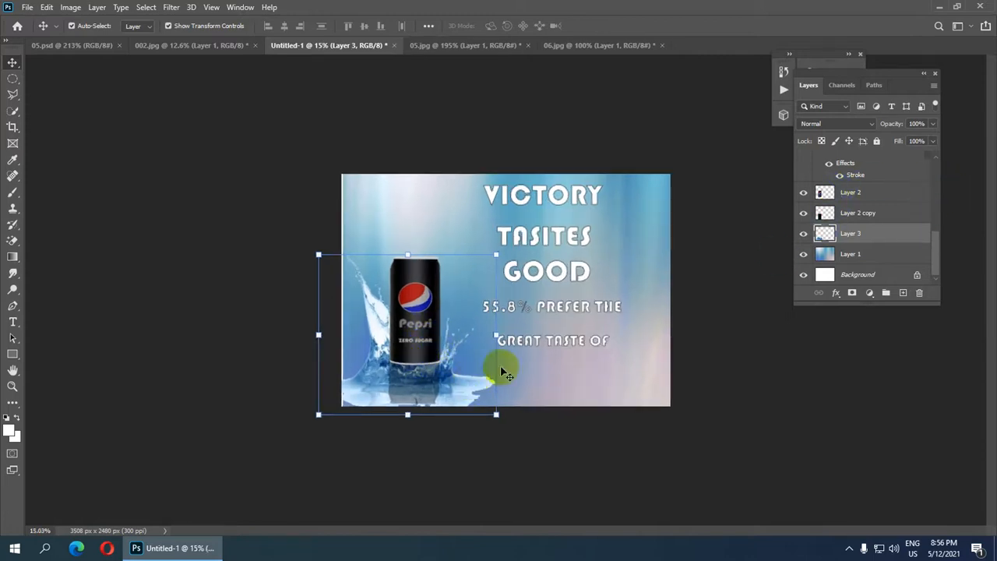
drag(849, 233, 854, 196)
click(508, 327)
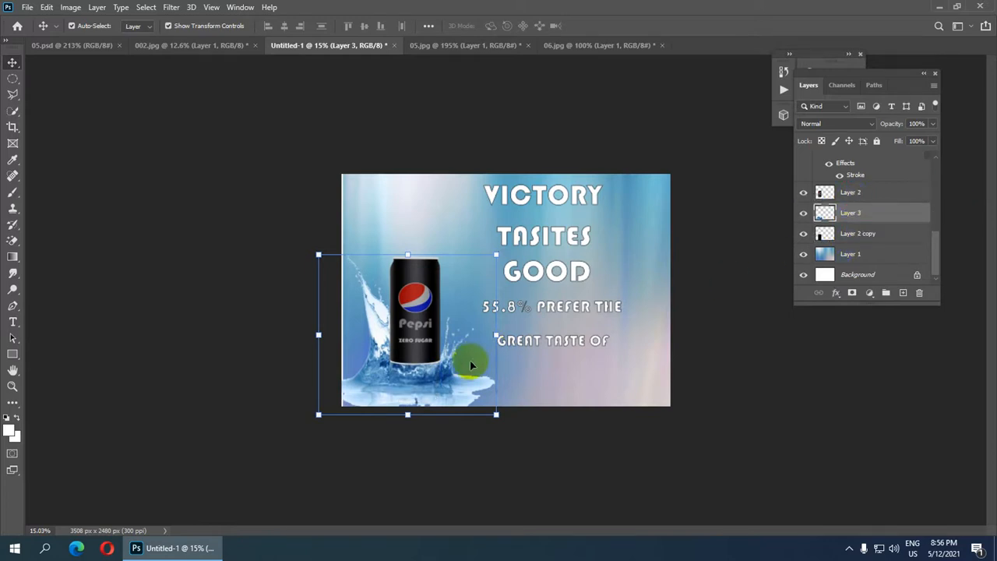
- Nudge the can slightly lower so its base sits in the water splash
scroll(469, 376, up, 1)
key(shift+Down)
key(shift+Down)
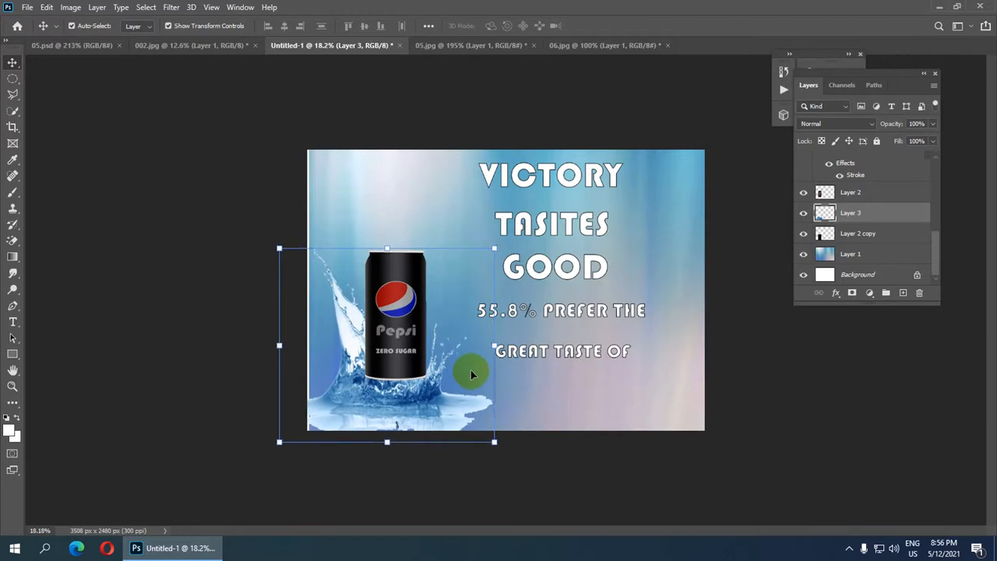
click(396, 317)
key(shift+Down)
key(shift+Down)
key(shift+Down)
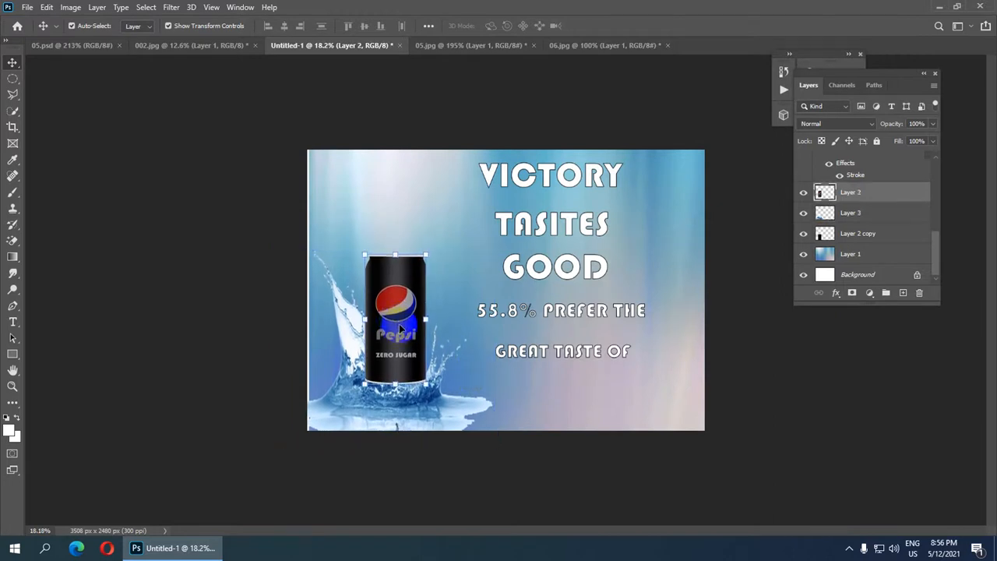
- Stack the reflection's Layer 2 copy above the can's Layer 2, with splash Layer 3 beneath both, and nudge the can slightly lower
drag(854, 238, 857, 209)
scroll(478, 373, down, 1)
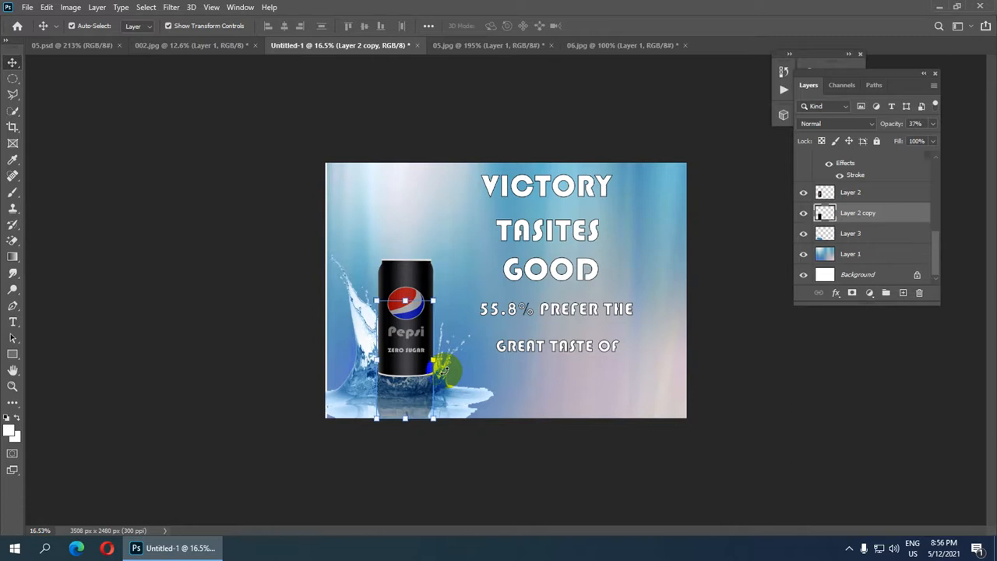
click(406, 341)
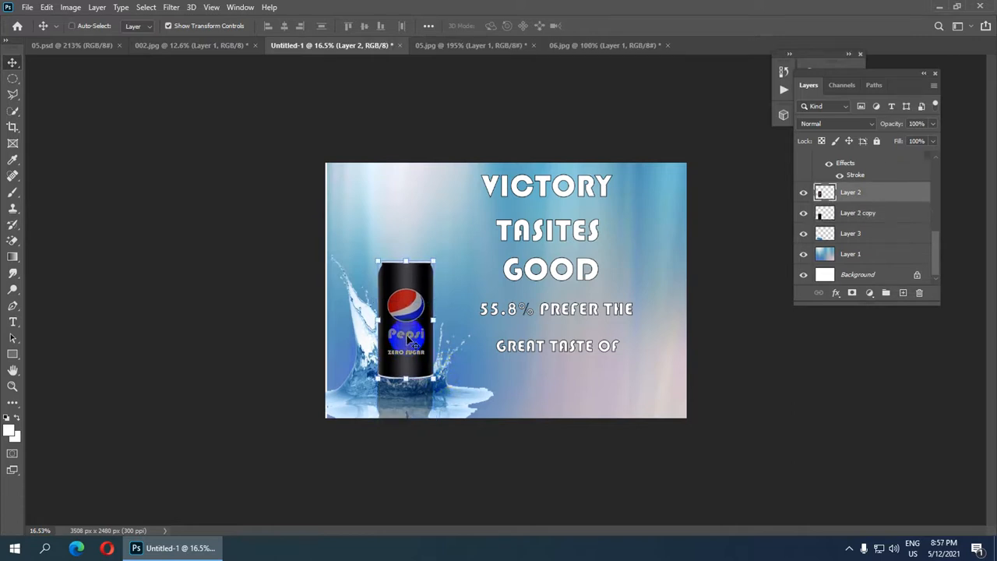
scroll(406, 341, up, 2)
click(833, 213)
drag(873, 194, 876, 229)
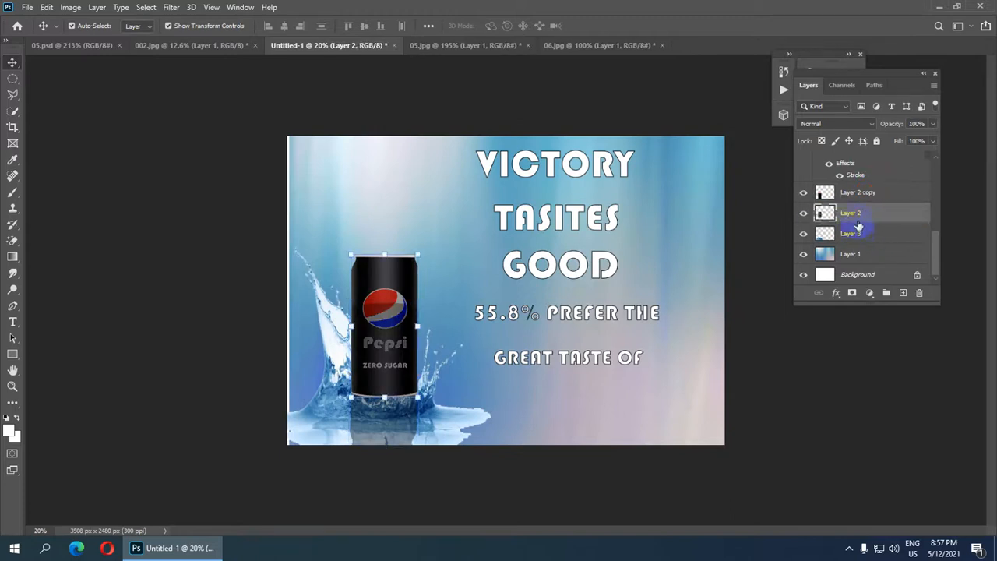
- Delete the part of the Layer 2 copy reflection that overlaps the can using a rectangular marquee selection, and deselect
click(861, 196)
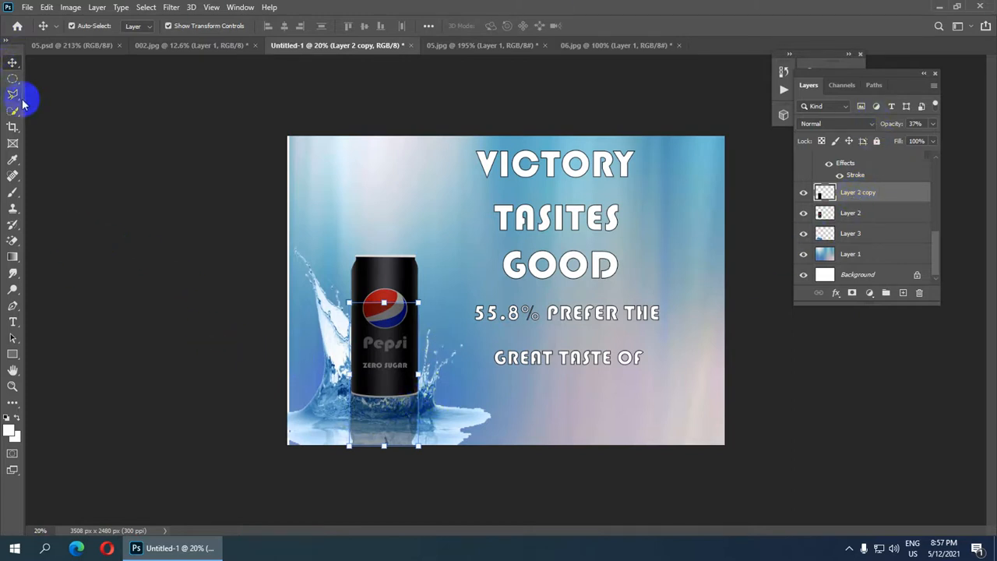
click(11, 80)
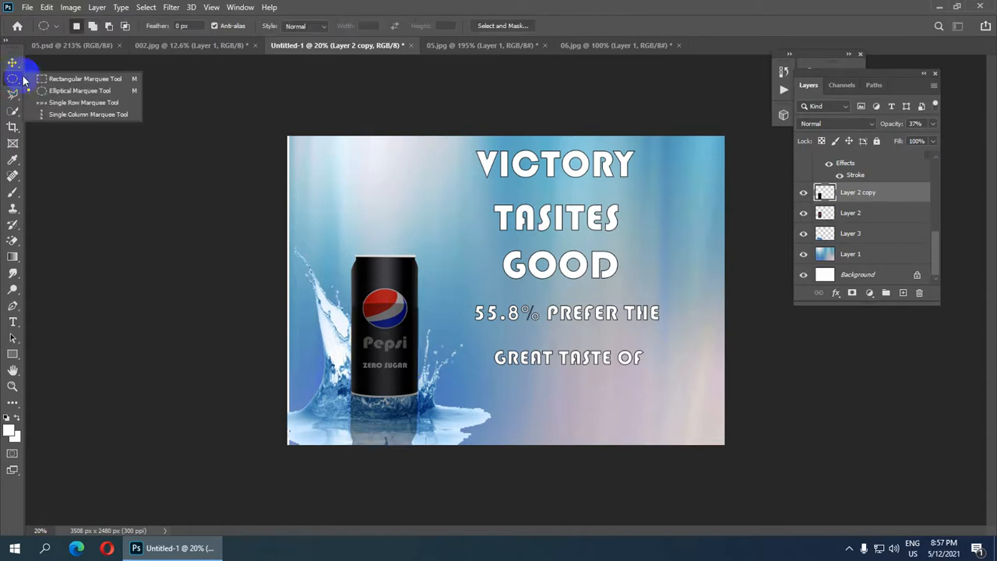
click(64, 76)
drag(329, 290, 444, 395)
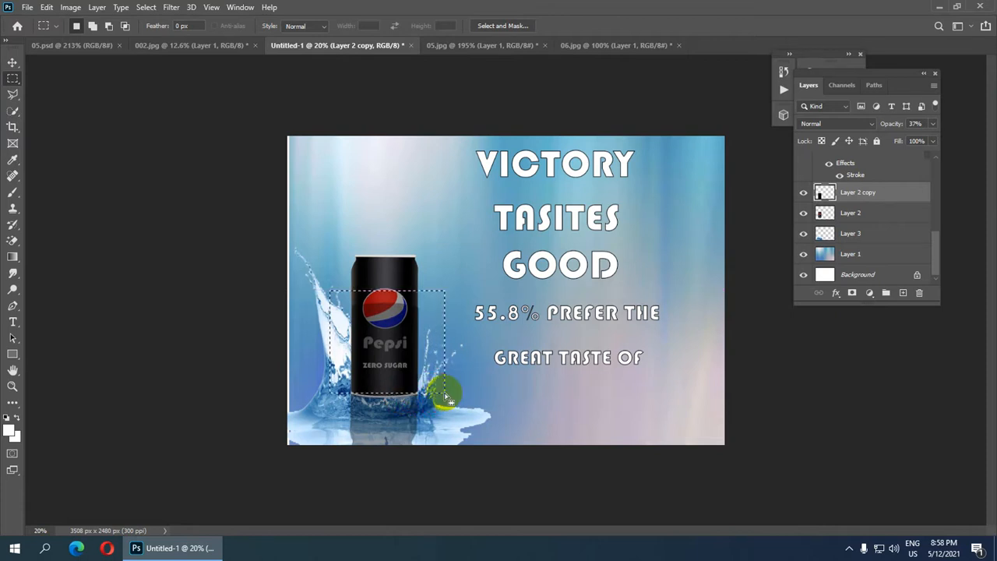
key(Delete)
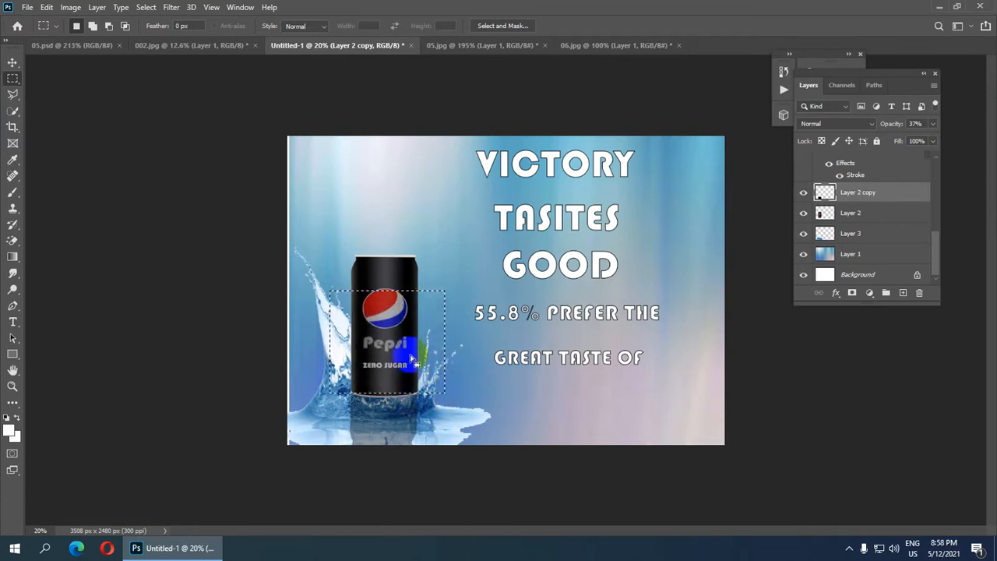
click(147, 8)
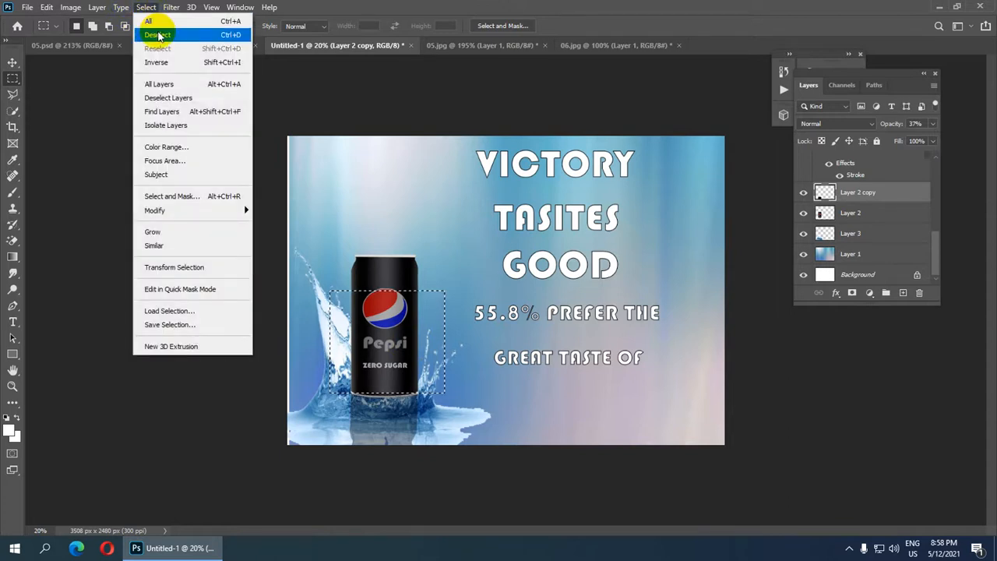
click(158, 35)
scroll(425, 364, down, 2)
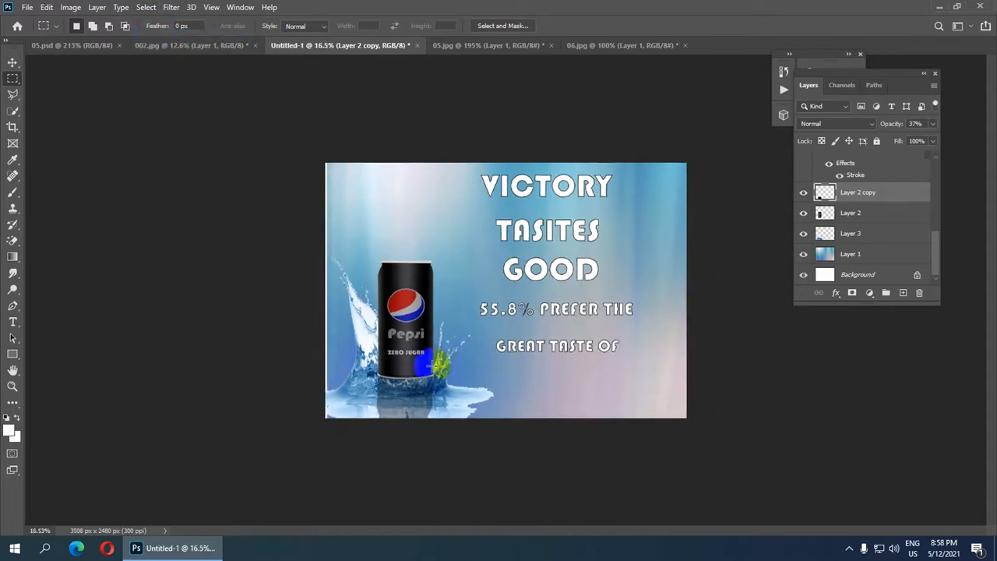
- Move splash Layer 3 between Layer 2 copy and the can's Layer 2, and compare the composition with the 05.psd reference
scroll(421, 365, up, 4)
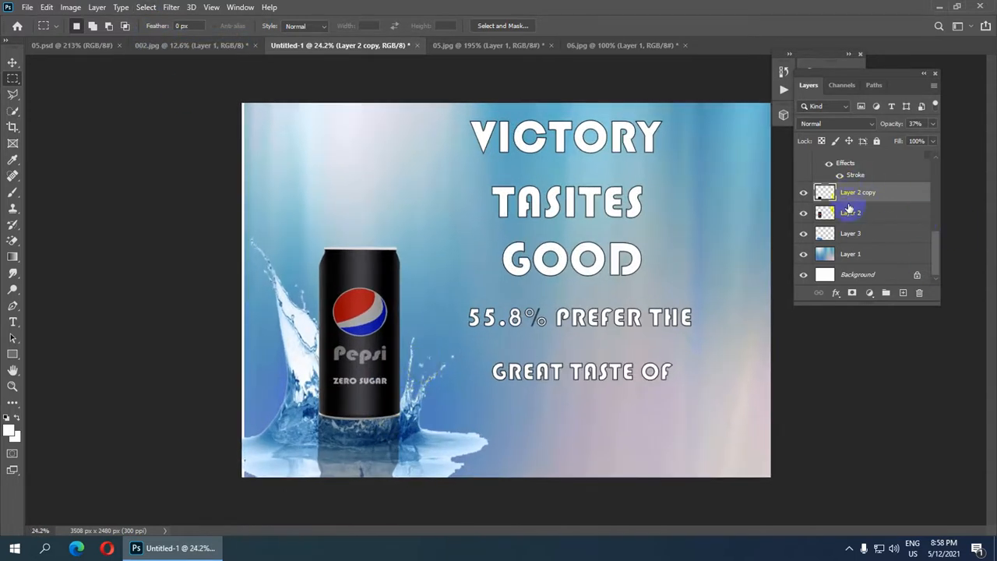
drag(850, 235, 848, 204)
scroll(465, 383, down, 2)
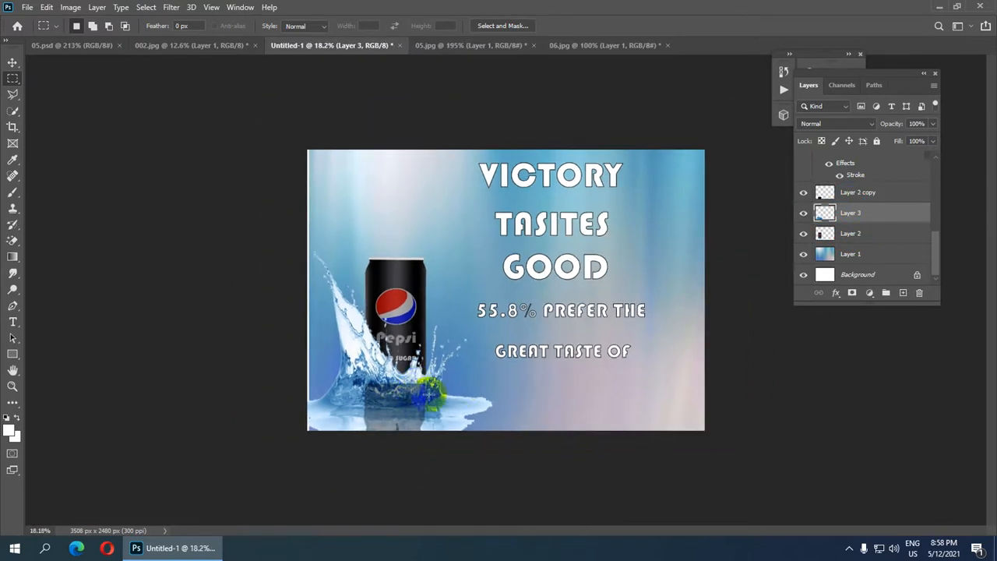
scroll(445, 407, down, 1)
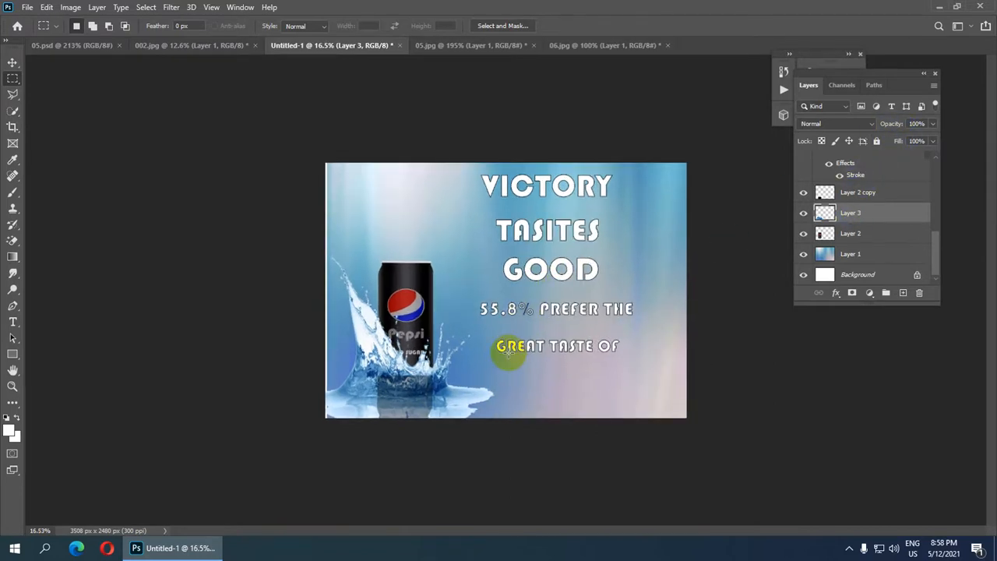
scroll(507, 352, up, 1)
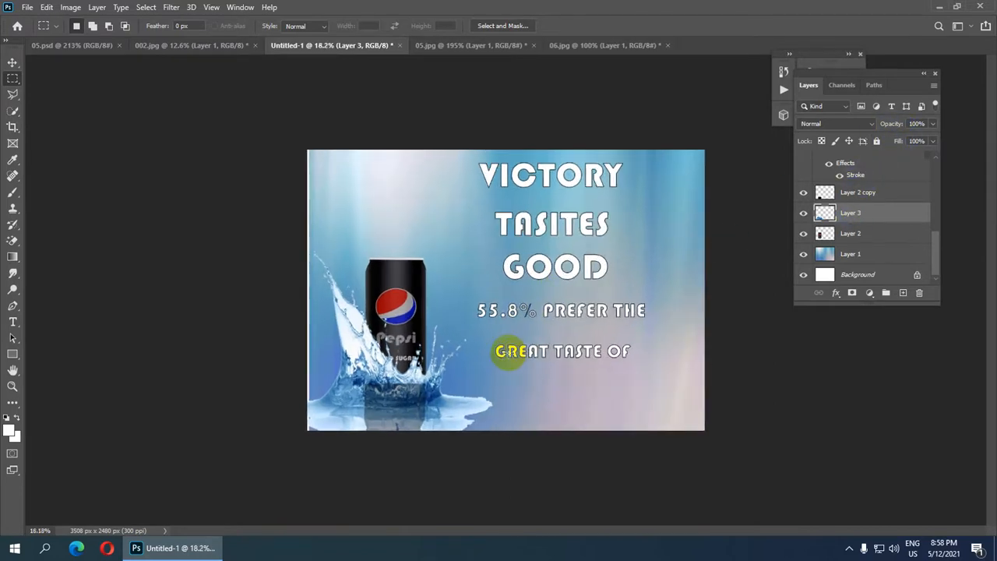
click(79, 48)
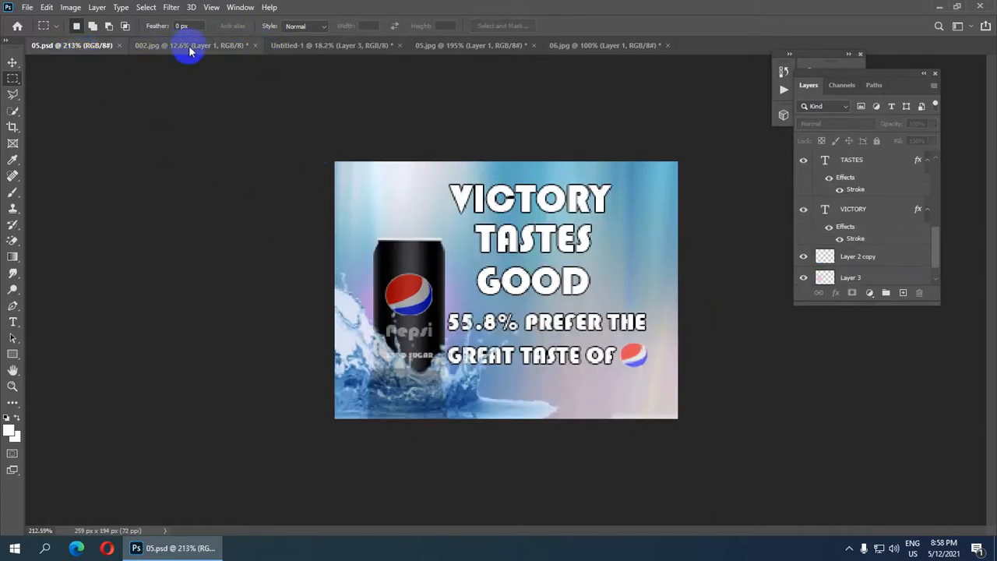
click(355, 46)
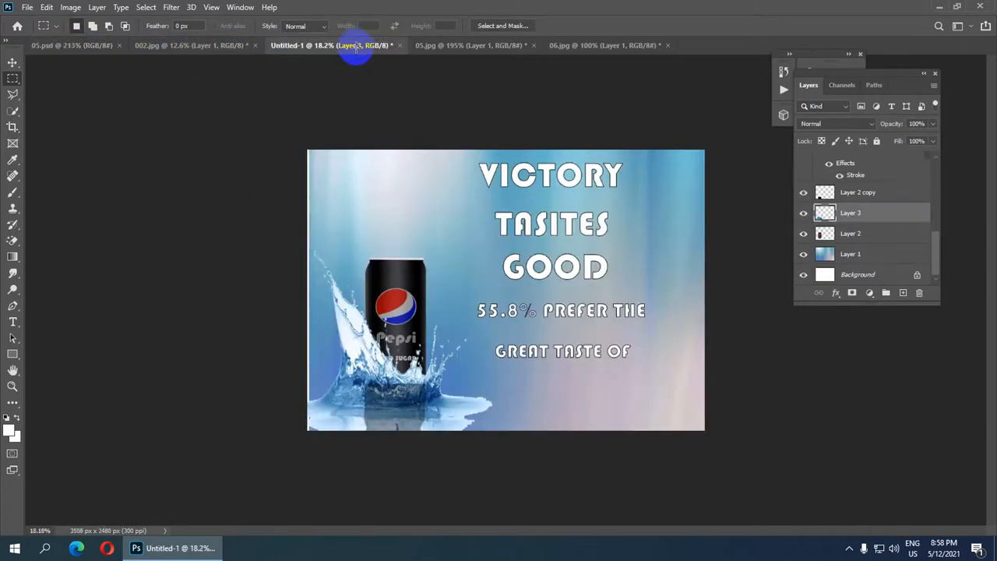
- Select the round Pepsi logo on the can with the Quick Selection tool
scroll(400, 314, up, 8)
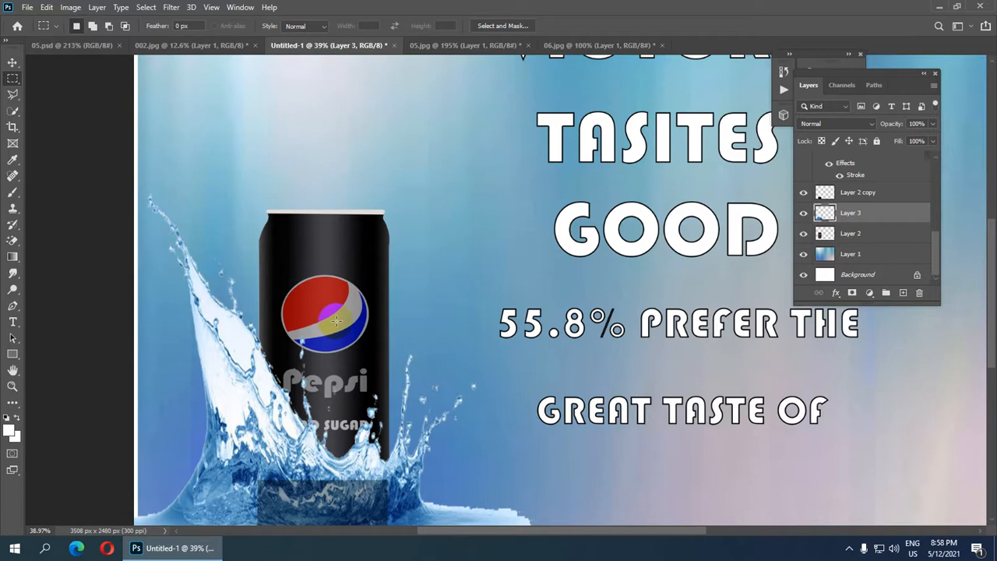
key(w)
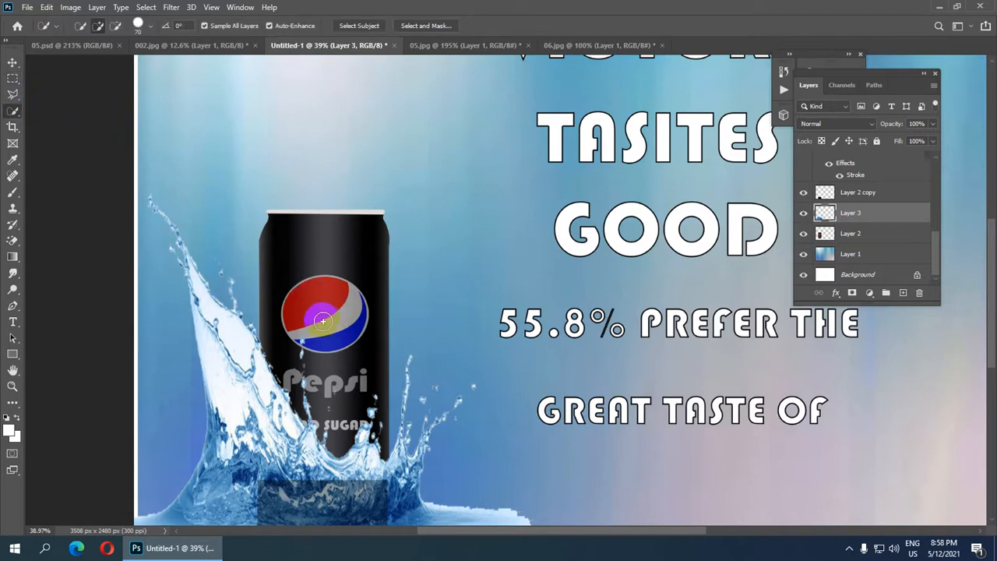
drag(323, 323, 329, 337)
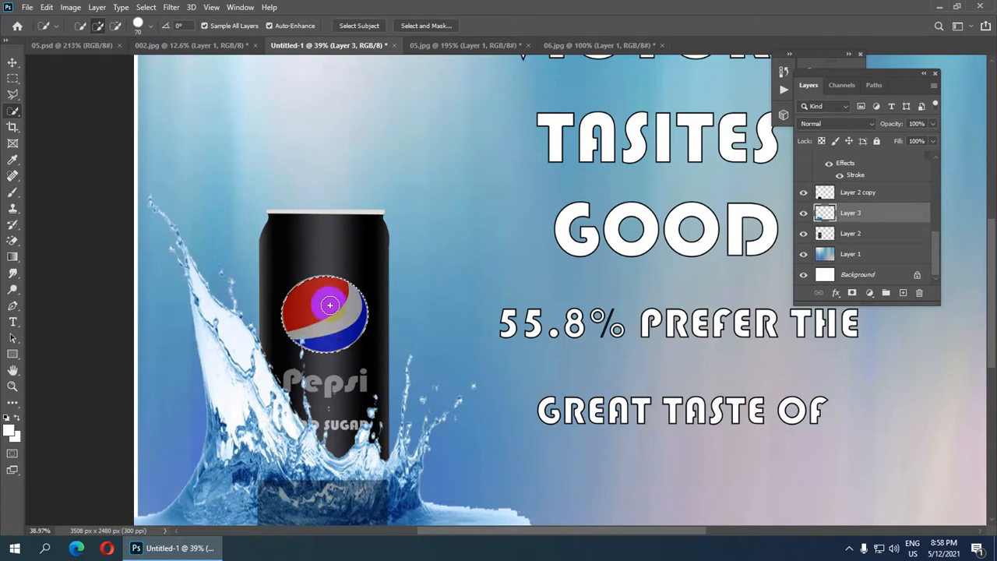
- Reduce the Quick Selection brush to 20 and extend the selection along the logo's upper-left edge to include its grey rim
scroll(307, 297, up, 3)
scroll(288, 297, up, 2)
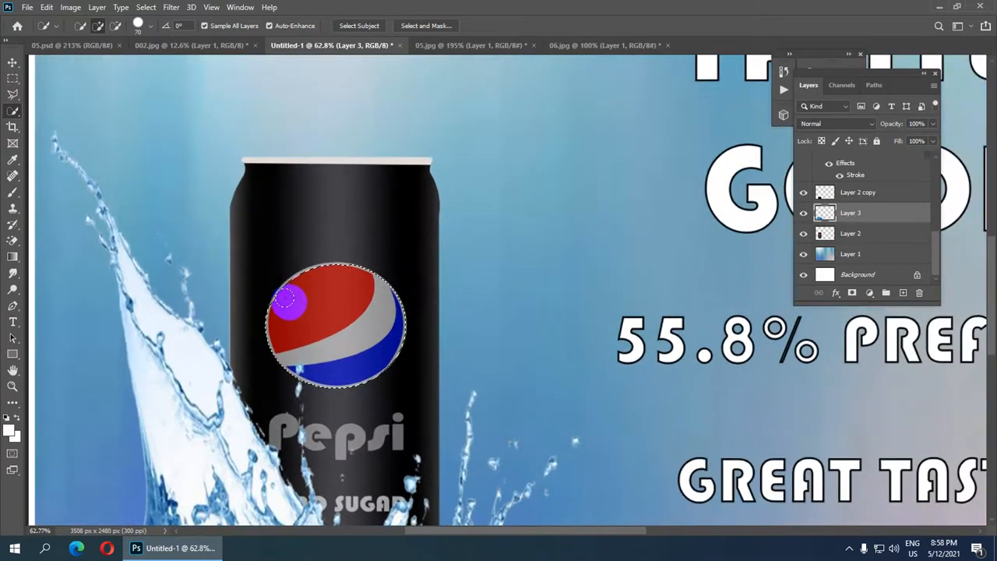
scroll(289, 297, up, 3)
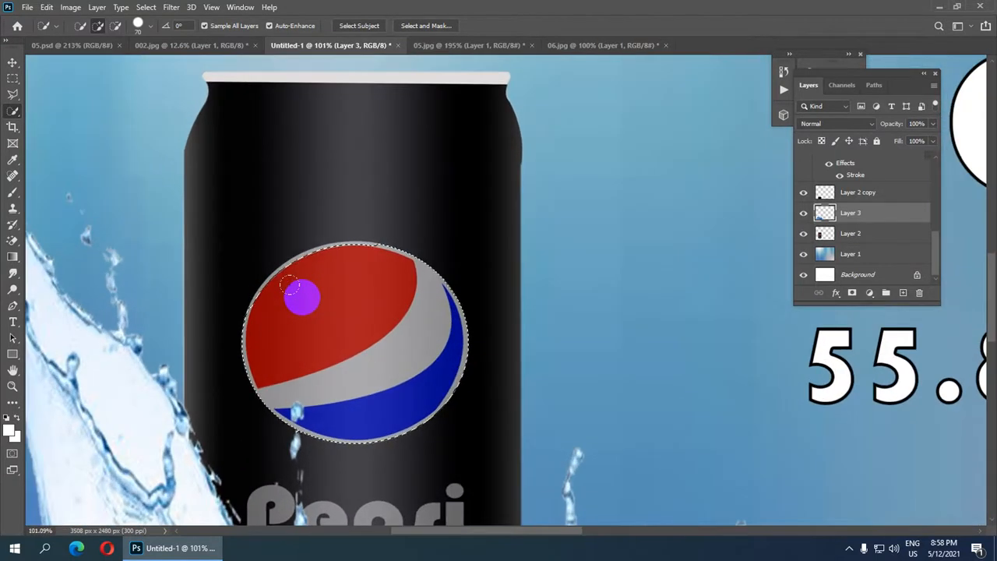
key(bracketleft)
key(bracketleft)
key(bracketleft)
key(bracketleft)
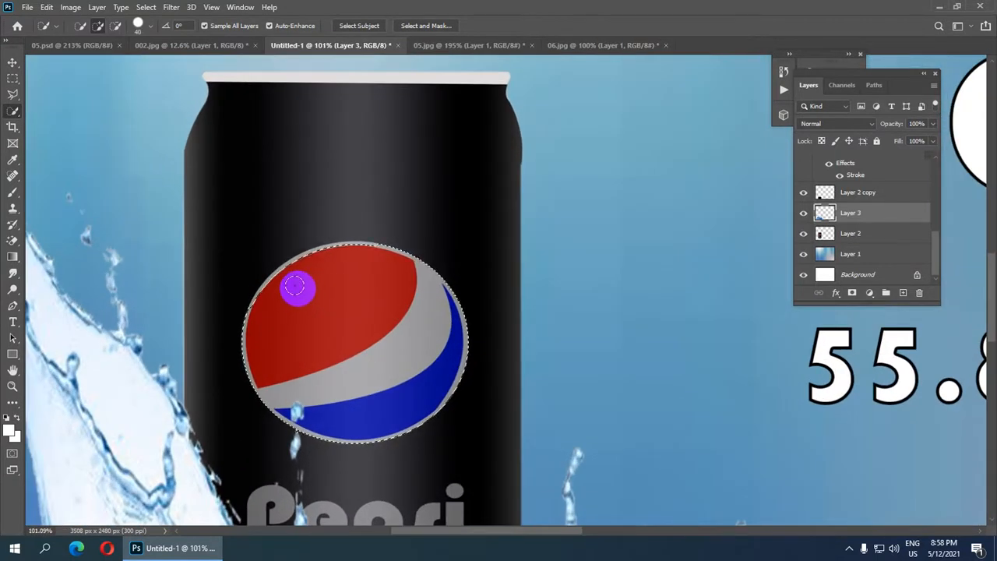
key(bracketleft)
key(bracketleft)
key(bracketleft)
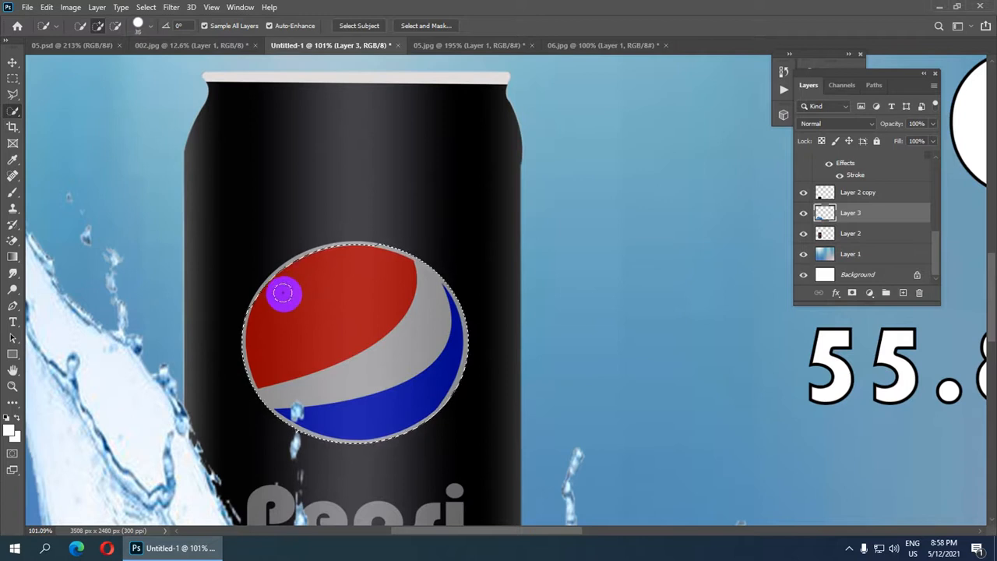
scroll(263, 303, up, 2)
key(bracketleft)
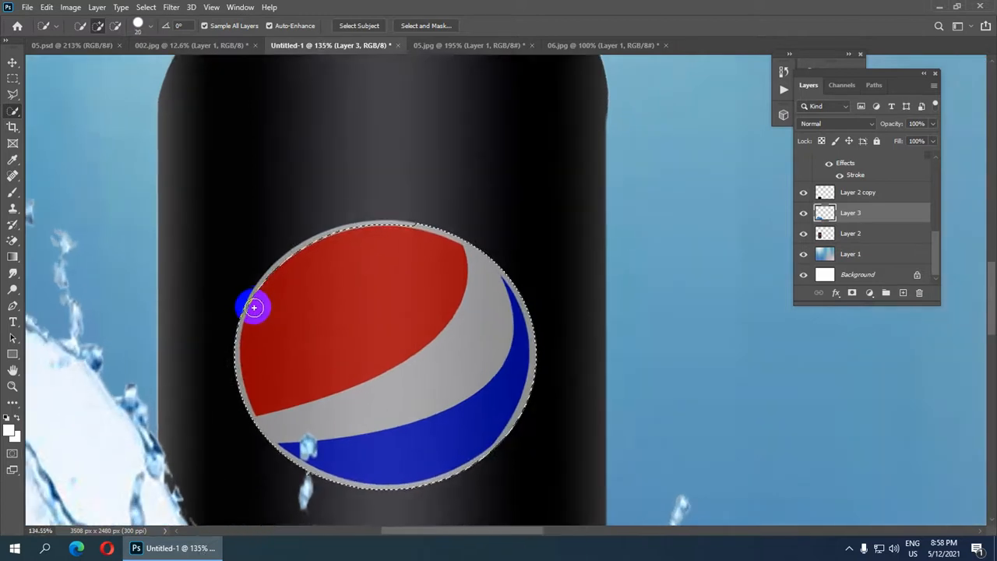
click(257, 305)
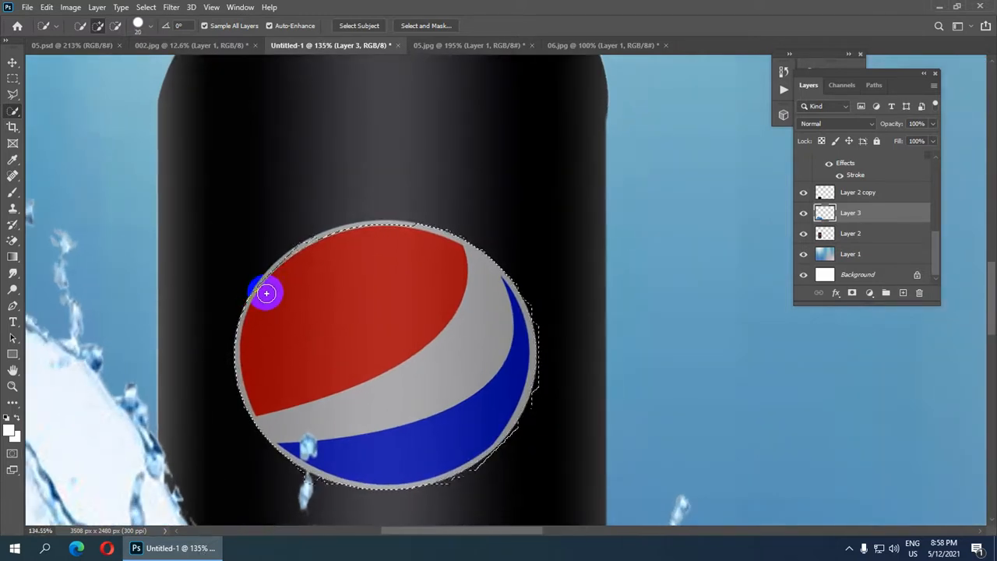
mouse_move(275, 282)
mouse_down()
mouse_move(359, 232)
mouse_move(399, 239)
mouse_up()
scroll(399, 239, down, 5)
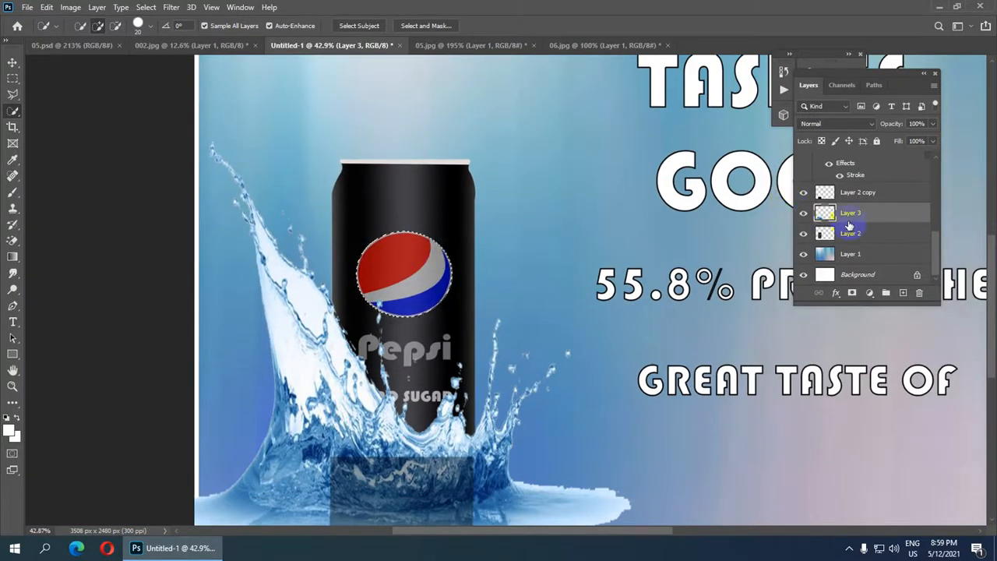
- Copy the selected logo from the can's Layer 2 onto a new layer, and place a duplicate at the end of GREAT TASTE OF
click(849, 235)
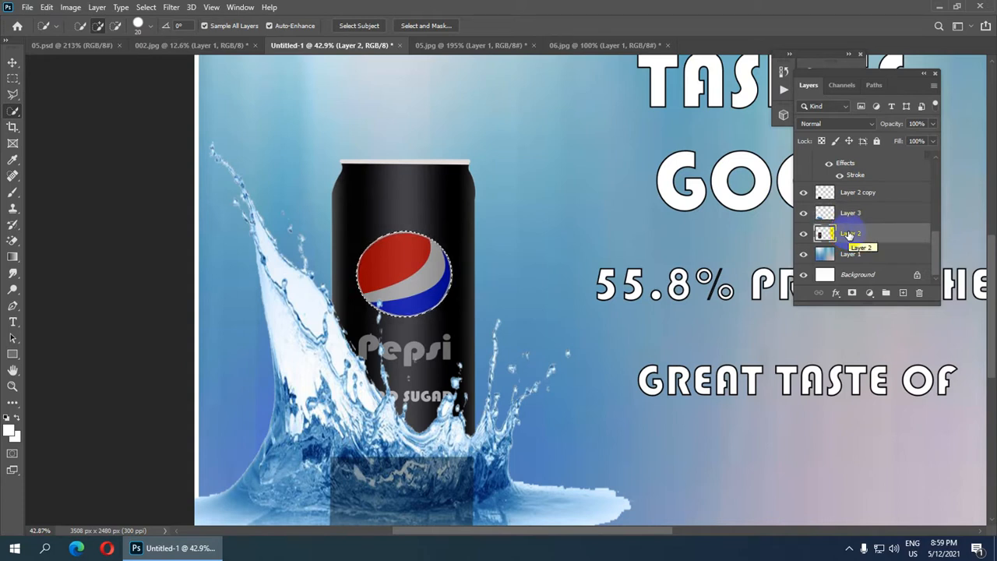
key(ctrl+j)
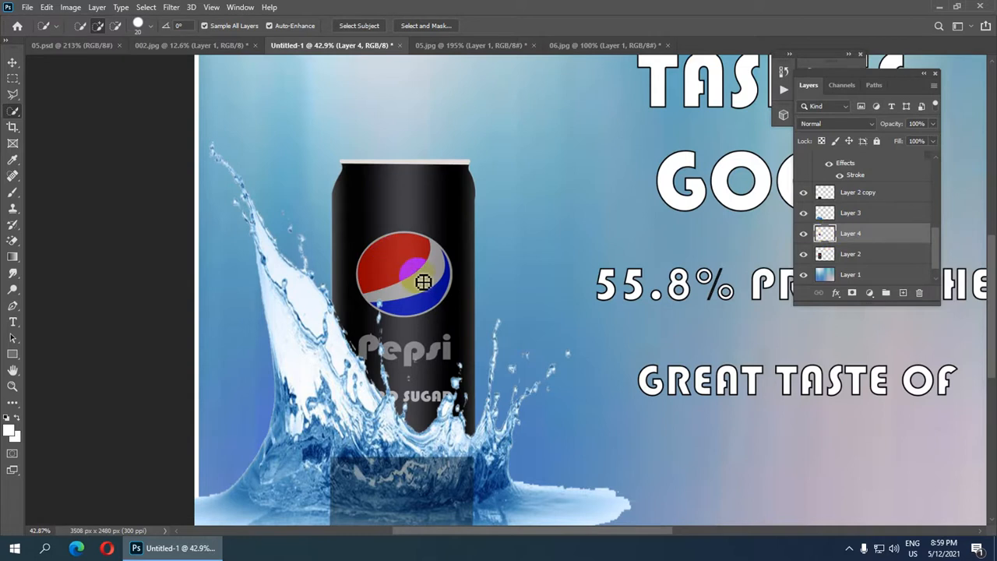
key(v)
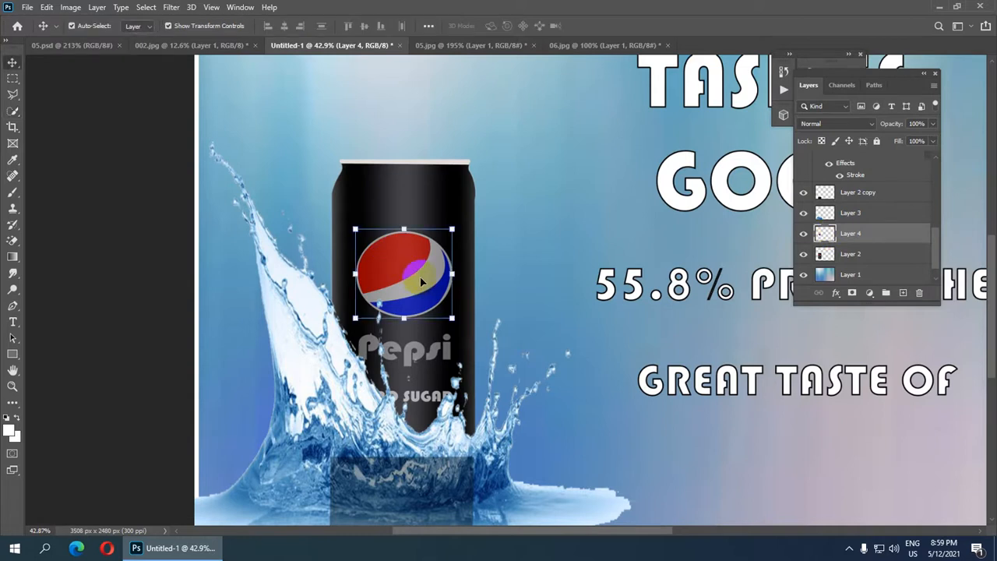
drag(417, 282, 784, 421)
scroll(605, 211, down, 2)
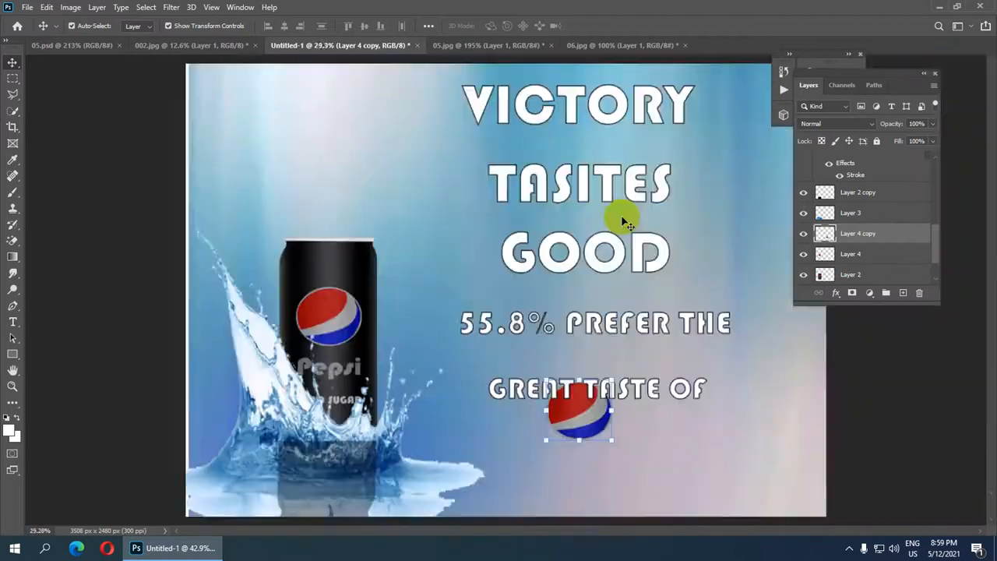
scroll(623, 215, down, 3)
drag(573, 404, 718, 383)
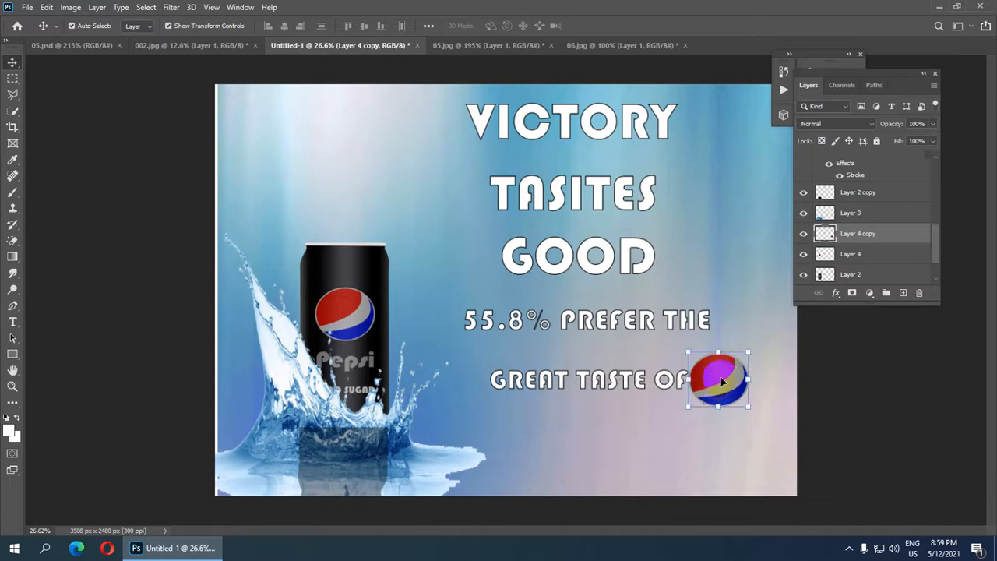
- Scale the duplicate logo to about 52% width and 55% height, keeping it in line with the GREAT TASTE OF text
drag(747, 350, 734, 393)
scroll(710, 398, up, 3)
scroll(732, 382, down, 5)
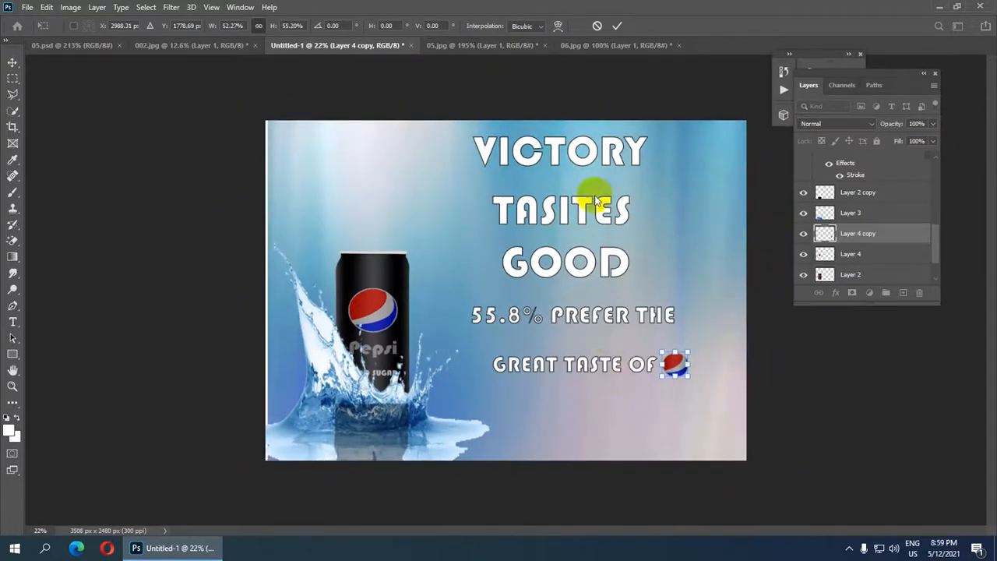
click(614, 27)
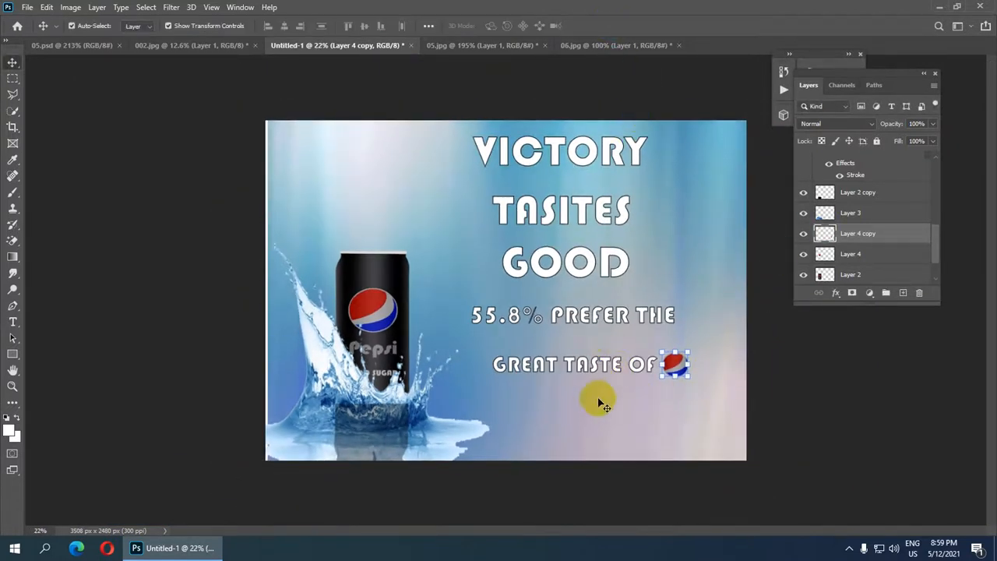
- Nudge the GREAT TASTE OF line and the small logo beside it slightly left to center them beneath the text above
click(605, 363)
key(Left)
key(Left)
key(Left)
key(Left)
key(Left)
key(Left)
key(Left)
key(Left)
key(Left)
key(Left)
key(Left)
key(Left)
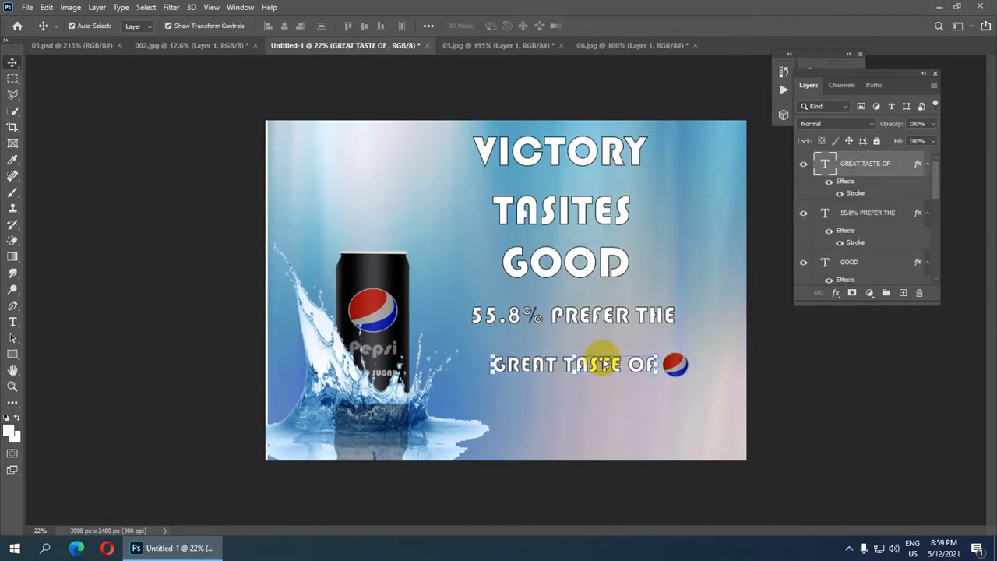
click(674, 365)
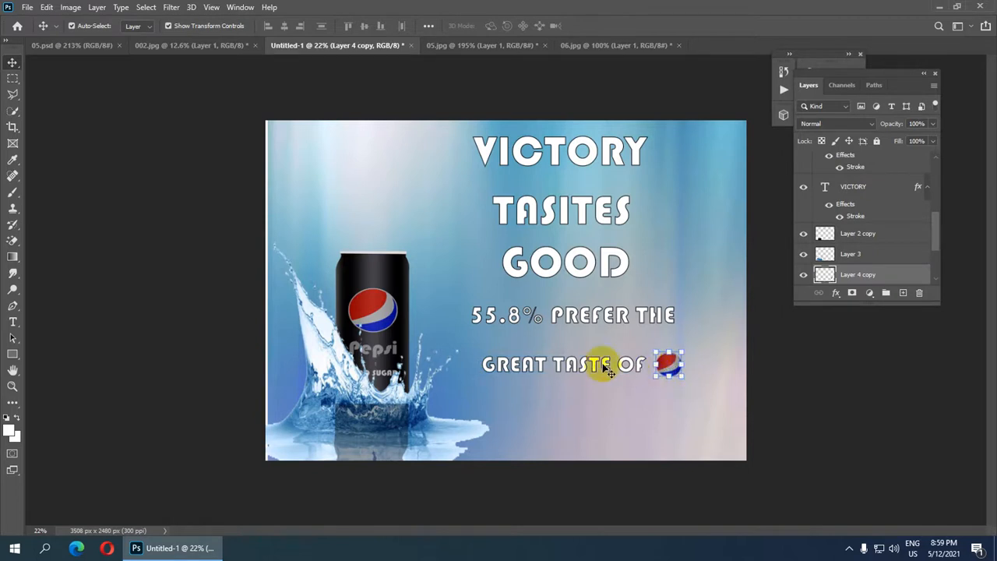
scroll(585, 360, down, 3)
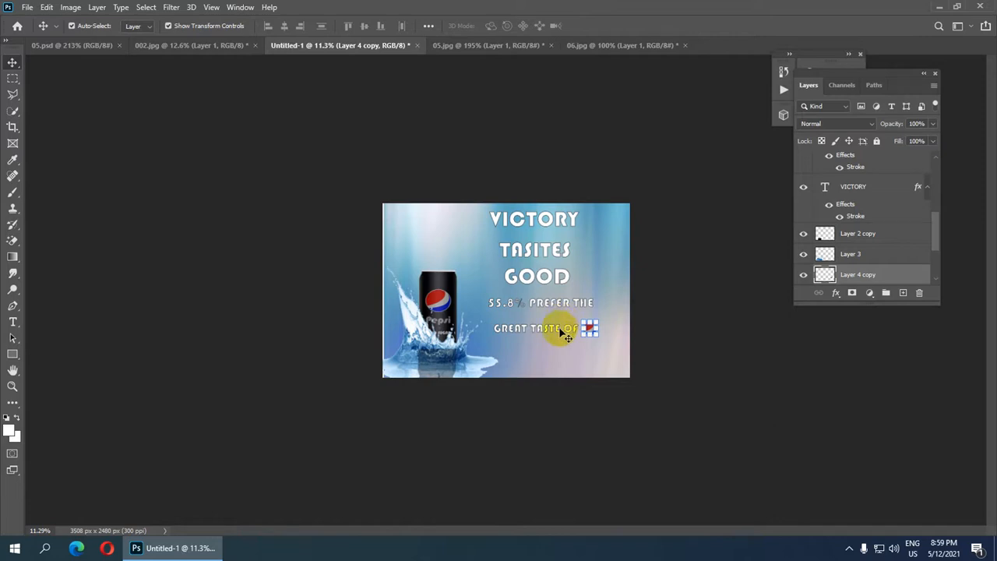
- Deselect all layers and compare the Untitled-1 advertisement with the reference design in 05.psd
click(566, 334)
click(654, 282)
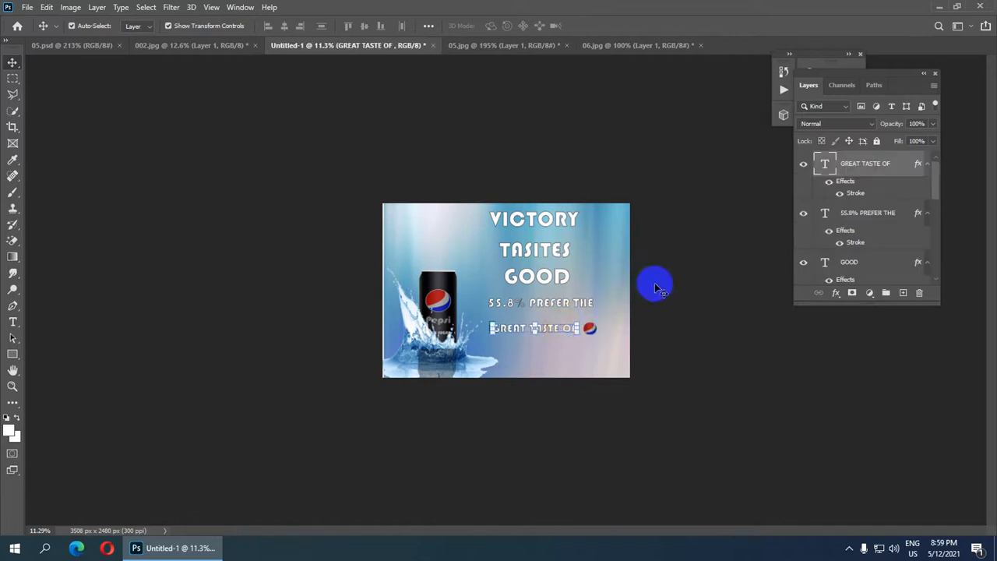
scroll(506, 288, up, 3)
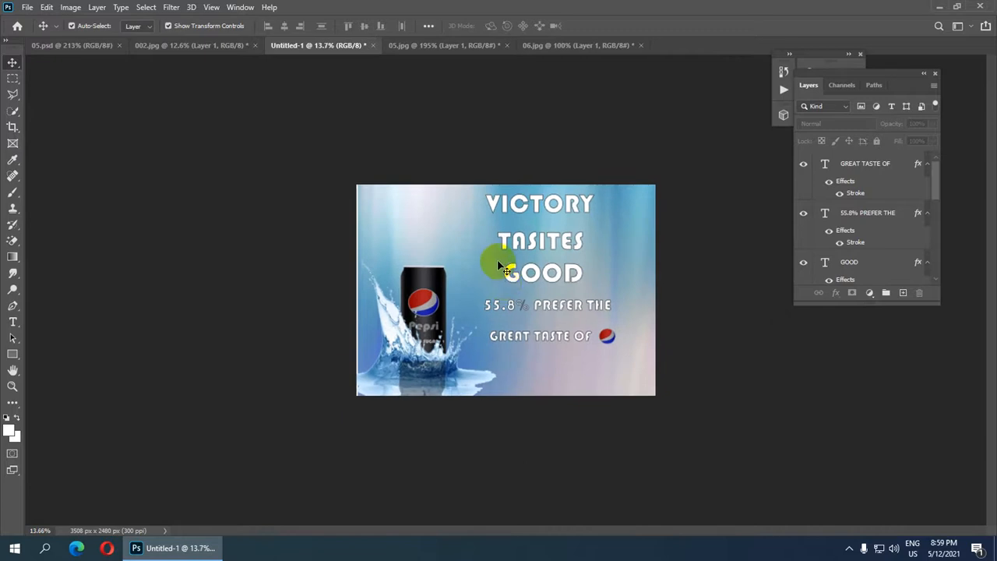
scroll(498, 265, up, 1)
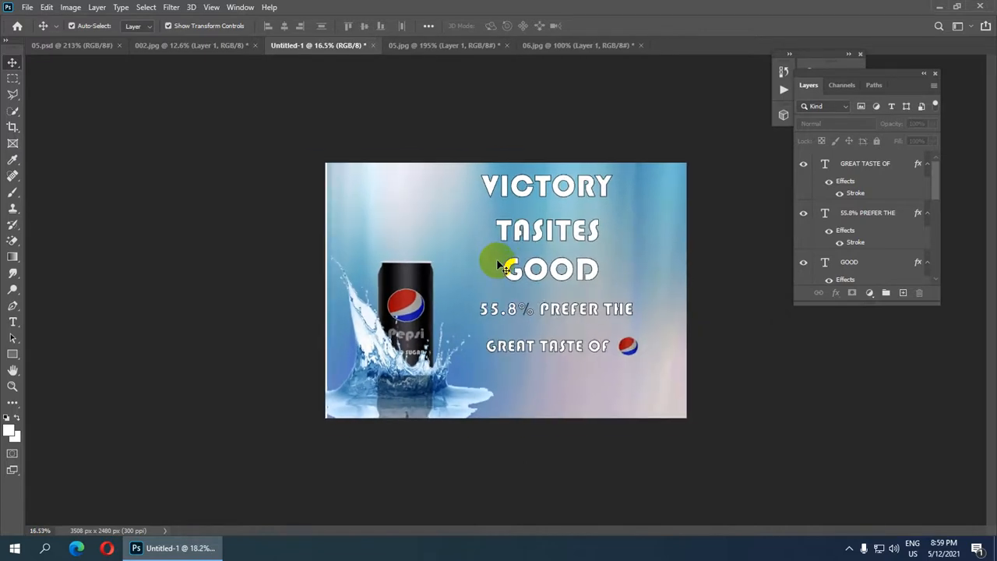
click(78, 46)
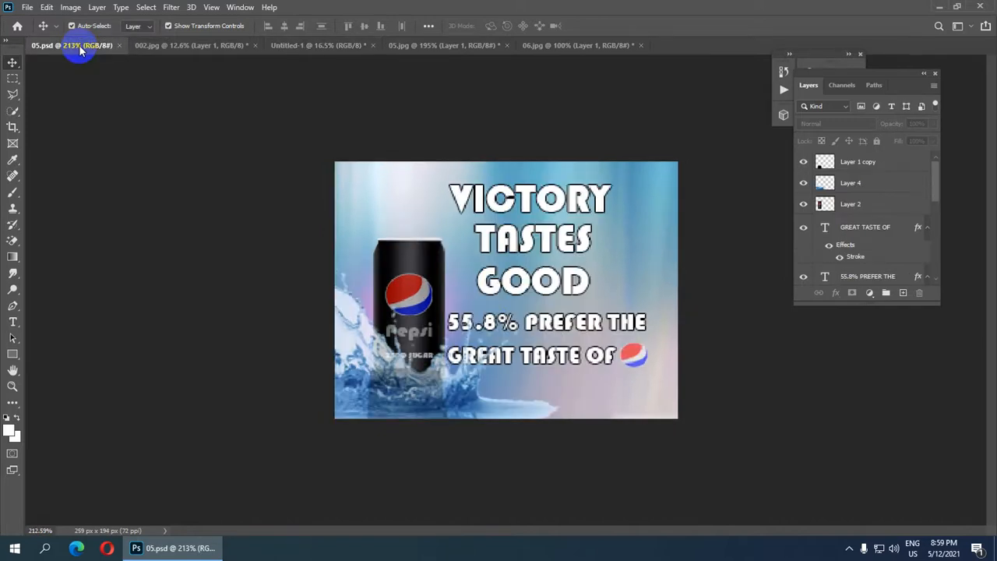
scroll(541, 279, down, 1)
scroll(538, 282, up, 1)
scroll(537, 282, down, 1)
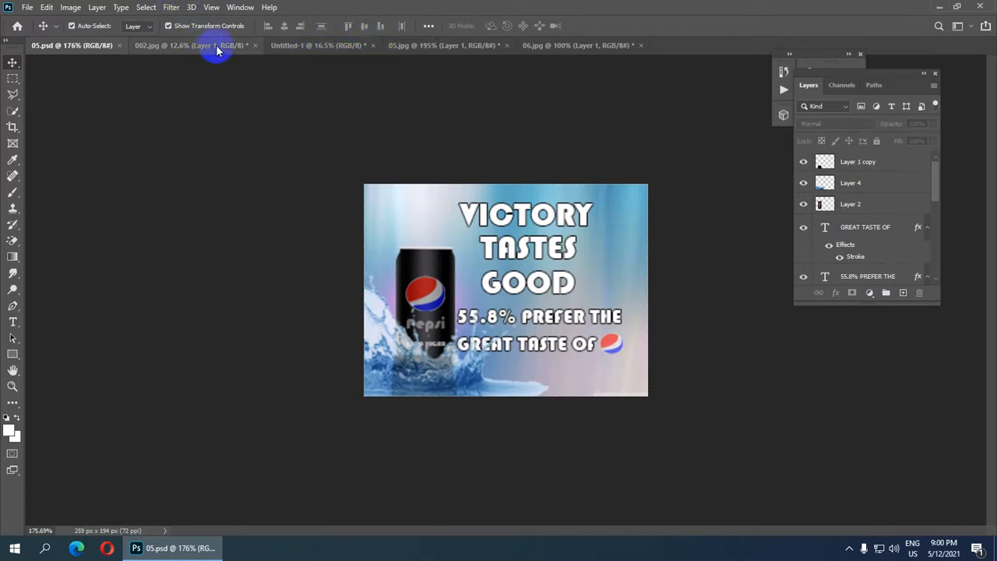
- Save the Untitled-1 advertisement to the Desktop as a JPEG copy named Pepsi 01, with Maximum quality 12 and the Progressive format option
click(320, 45)
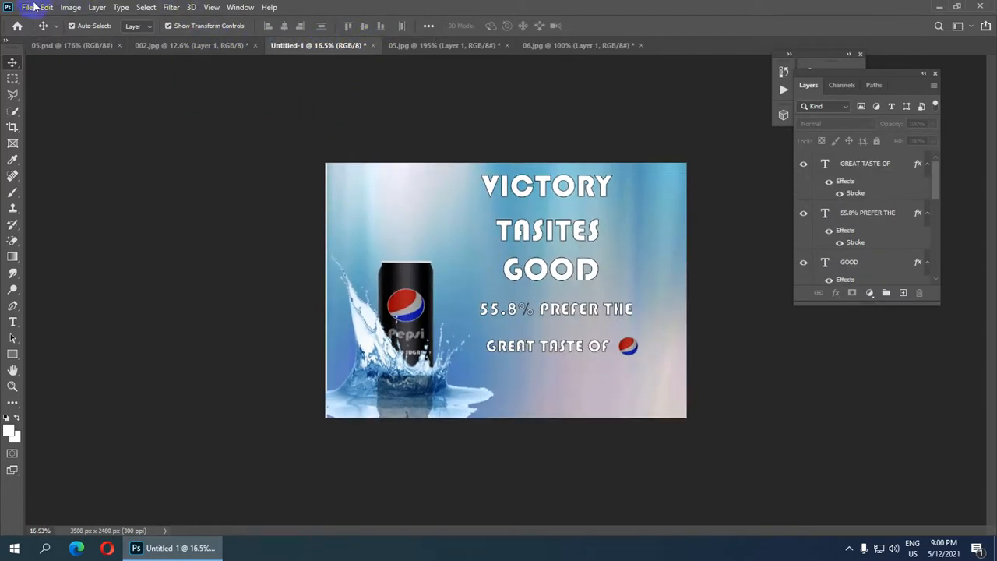
click(27, 7)
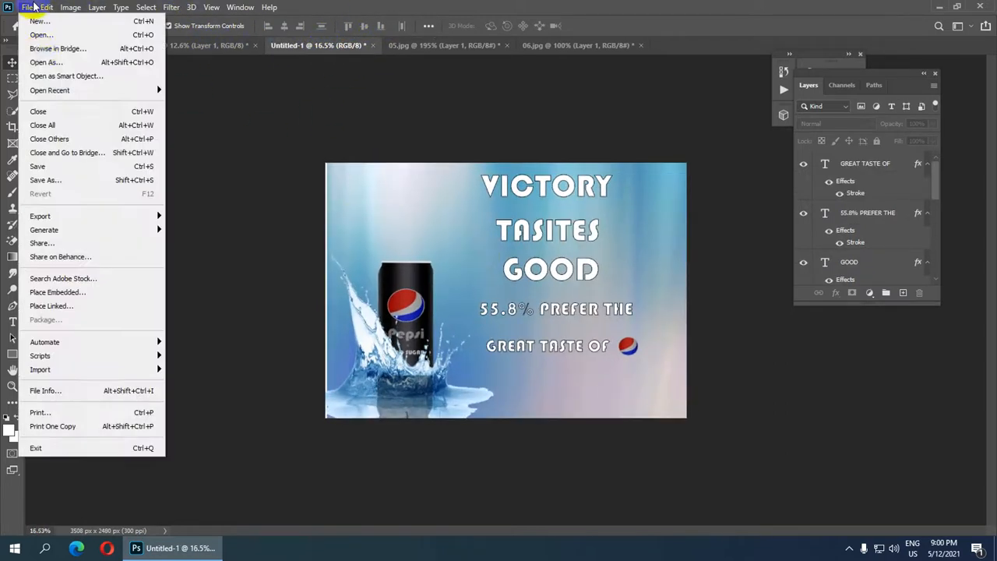
click(106, 185)
click(566, 382)
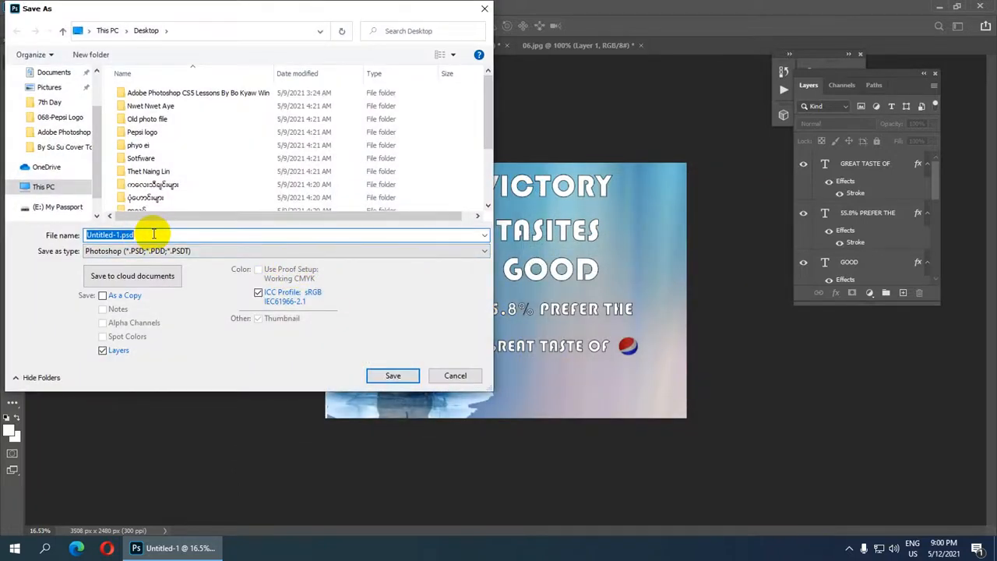
text(P)
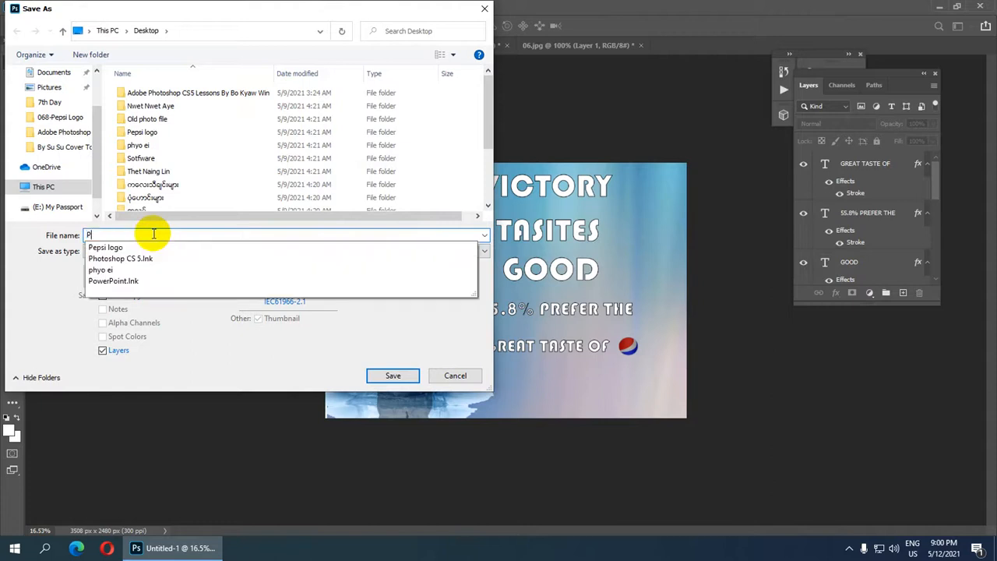
text(e)
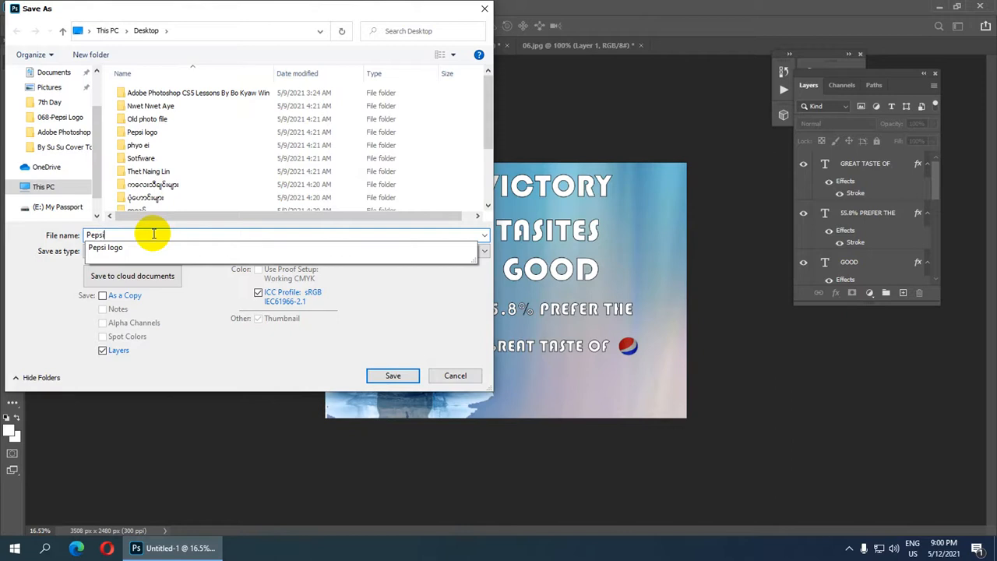
text(psi 01)
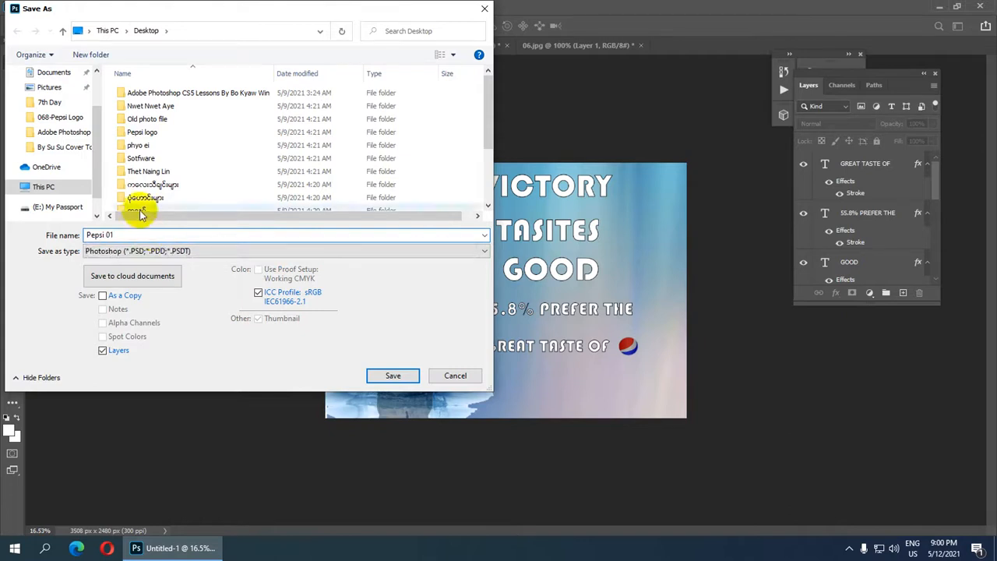
click(444, 253)
click(245, 347)
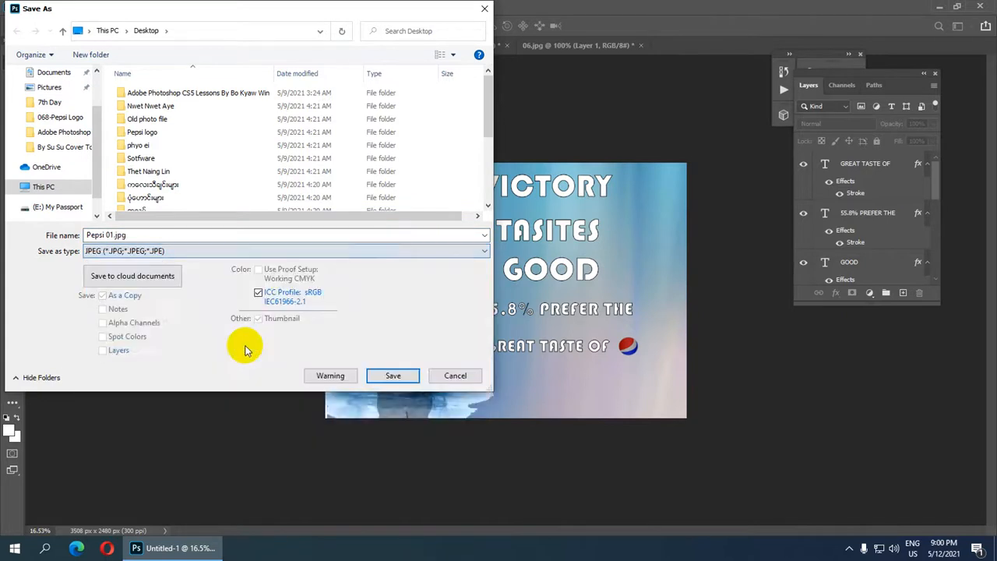
click(392, 376)
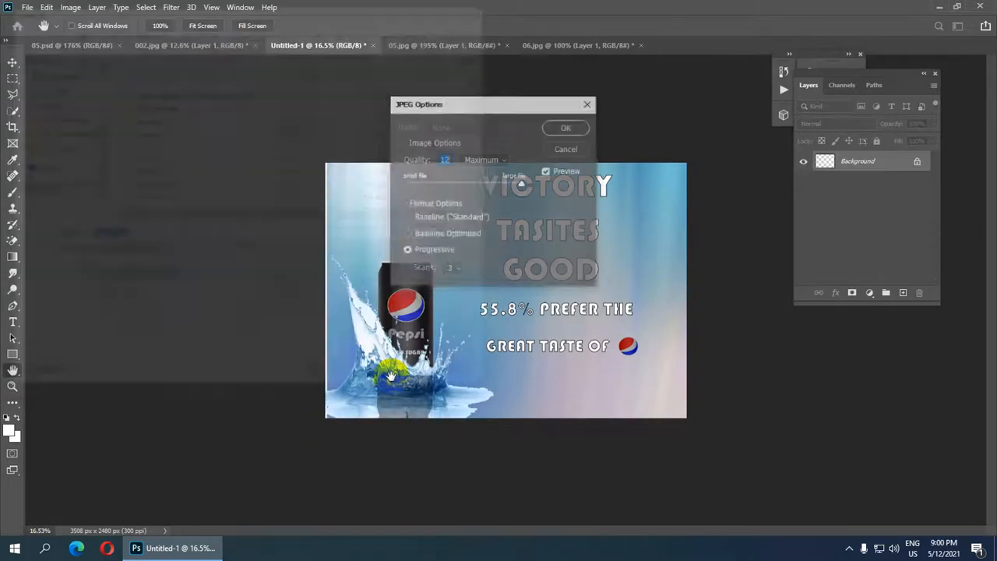
click(568, 128)
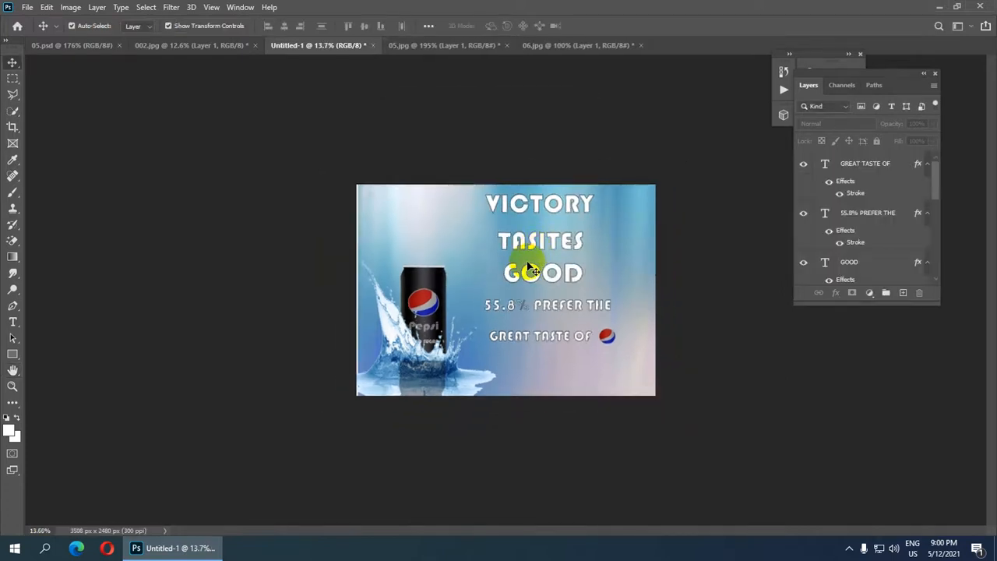
scroll(532, 269, up, 2)
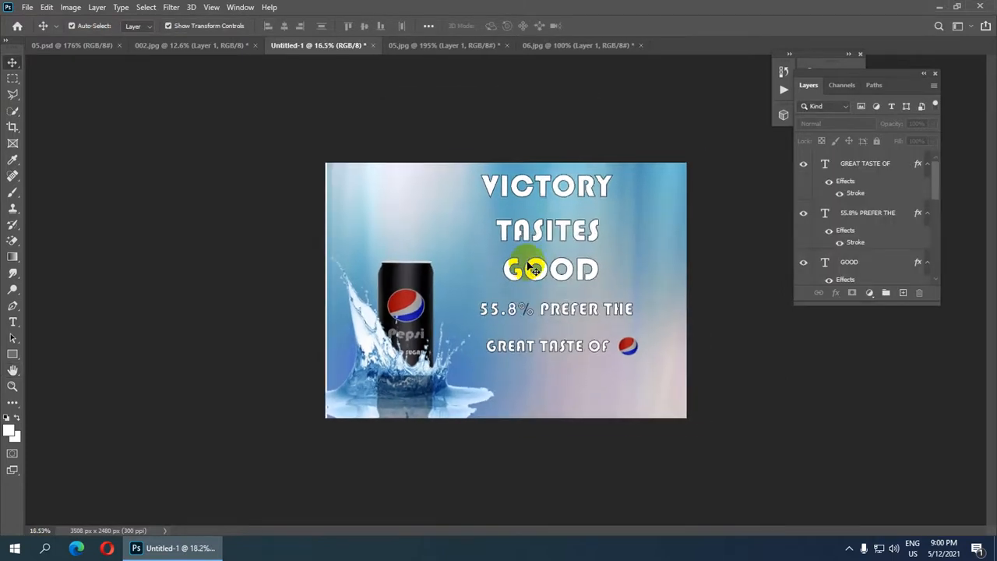